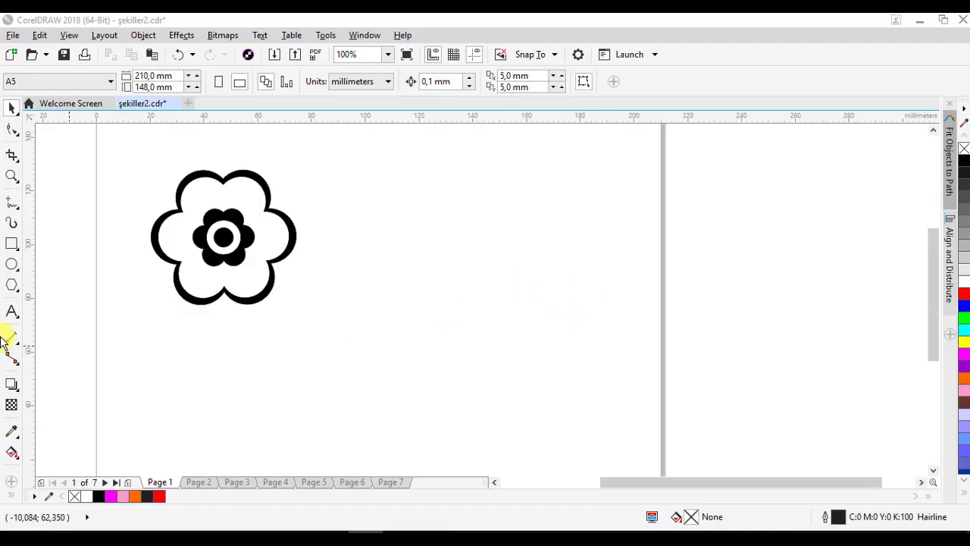
- Draw a circle about 19 mm in diameter in the empty area beside the finished flower
{"action": "left_click", "coordinate": [12, 264]}
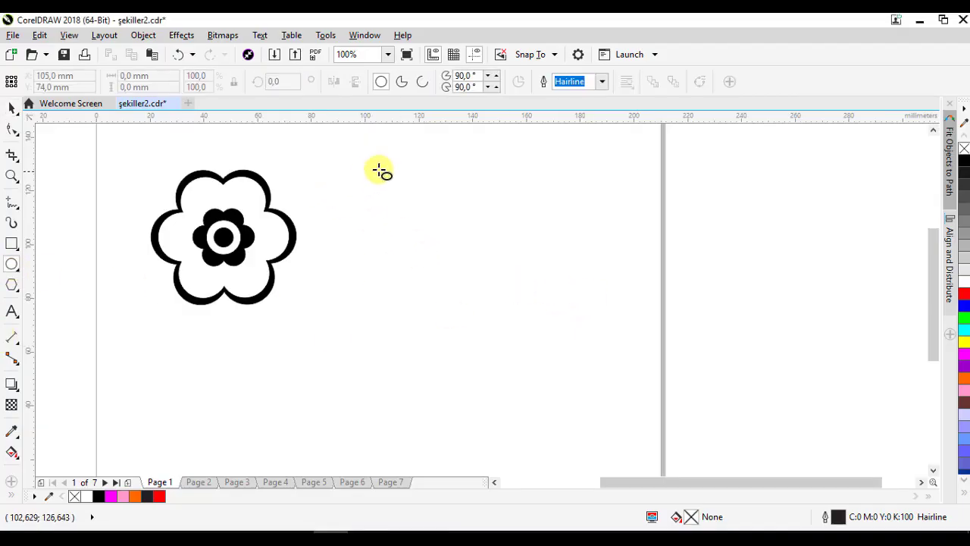
{"action": "left_click_drag", "start_coordinate": [379, 169], "coordinate": [427, 221]}
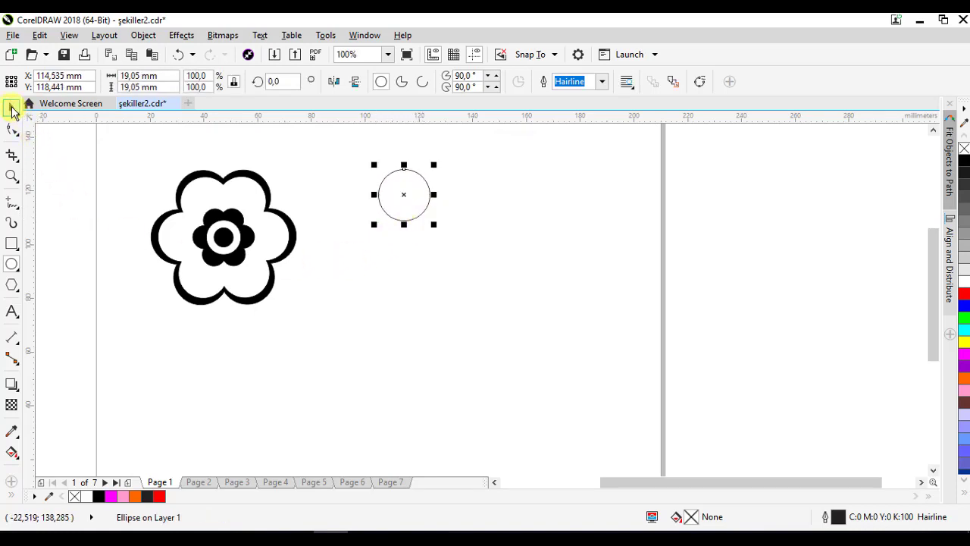
{"action": "left_click", "coordinate": [12, 109]}
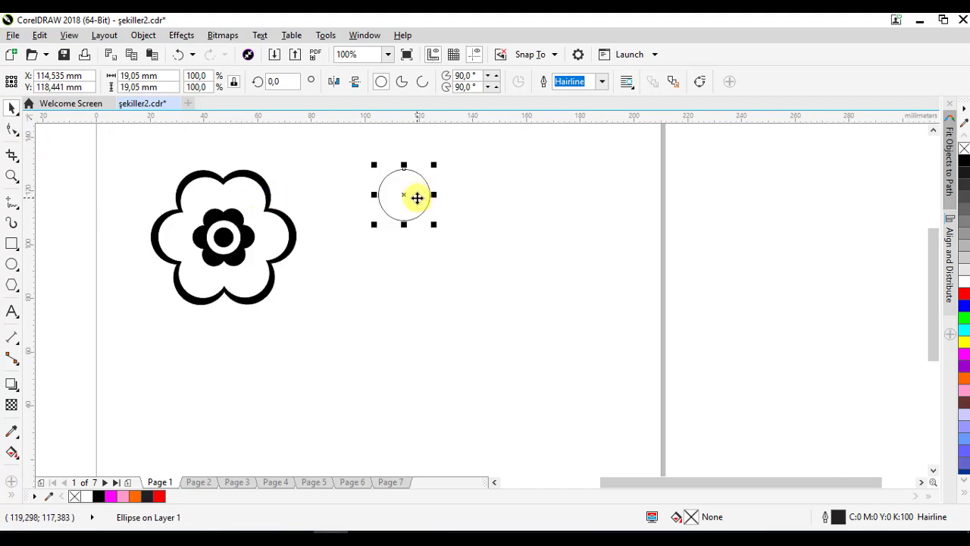
- Set the circle's rotation centre just below it and make a copy rotated 60° clockwise around that point
{"action": "left_click", "coordinate": [403, 195]}
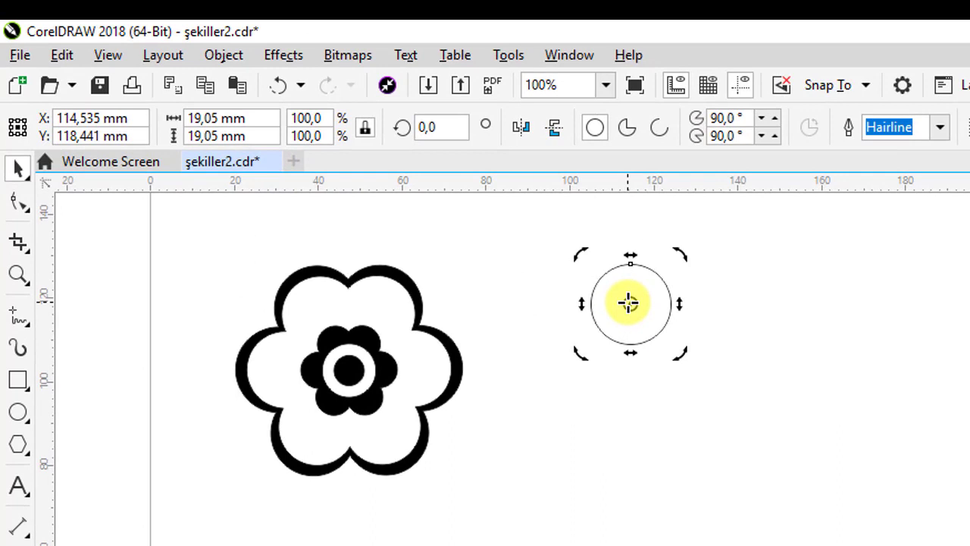
{"action": "mouse_move", "coordinate": [628, 303]}
{"action": "left_mouse_down"}
{"action": "mouse_move", "coordinate": [625, 362]}
{"action": "mouse_move", "coordinate": [634, 377]}
{"action": "left_mouse_up"}
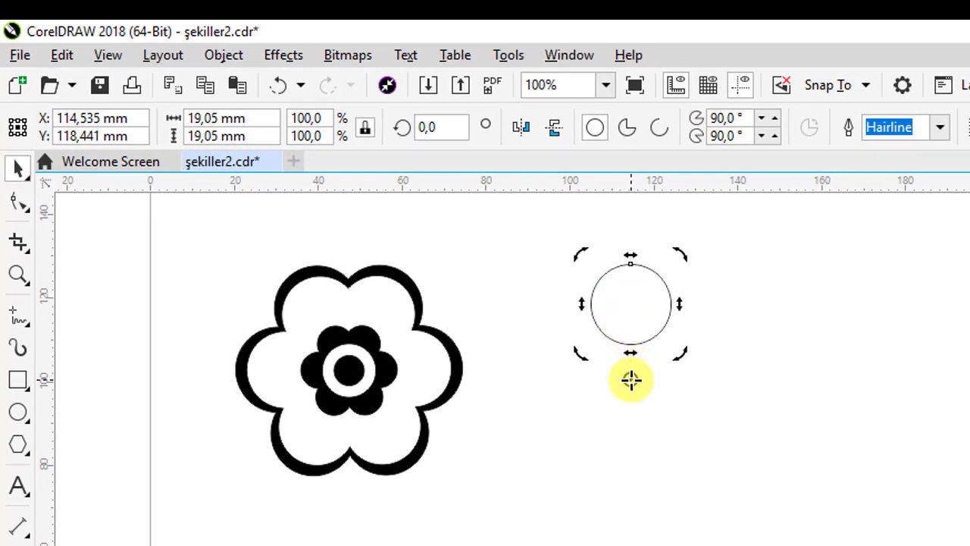
{"action": "mouse_move", "coordinate": [681, 255]}
{"action": "left_mouse_down"}
{"action": "mouse_move", "coordinate": [771, 323]}
{"action": "mouse_move", "coordinate": [787, 347]}
{"action": "left_mouse_up"}
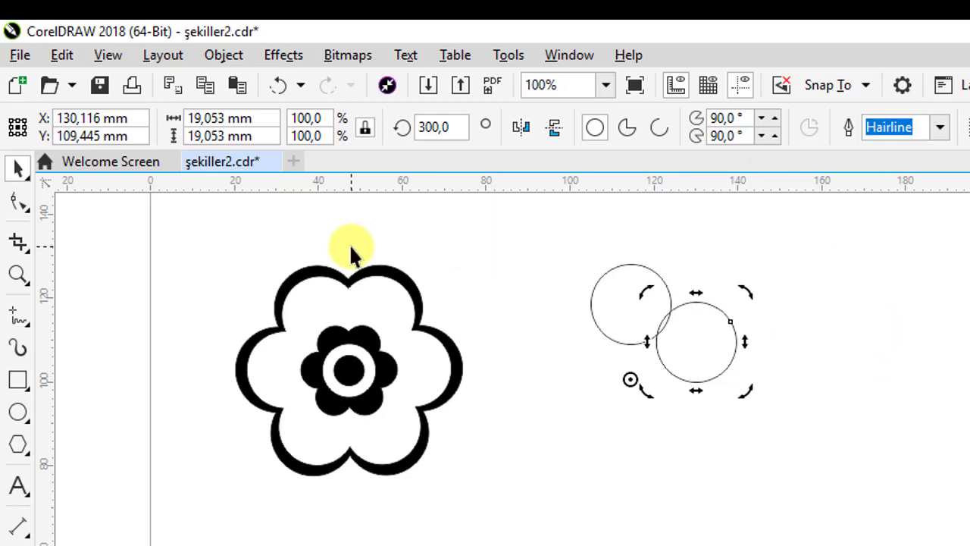
- Duplicate the rotated circle with the same 60° turn until a closed ring of six circles is complete
{"action": "left_click", "coordinate": [65, 56]}
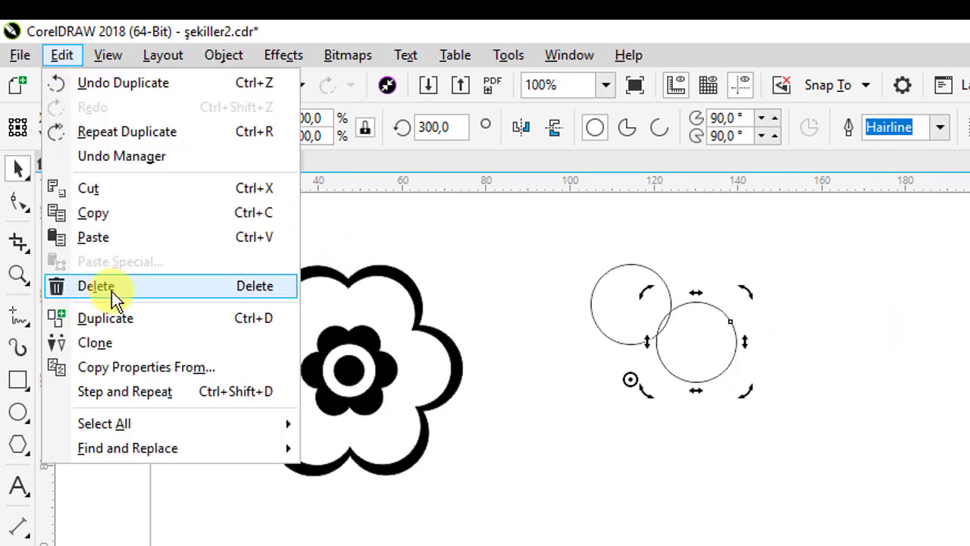
{"action": "left_click", "coordinate": [145, 313]}
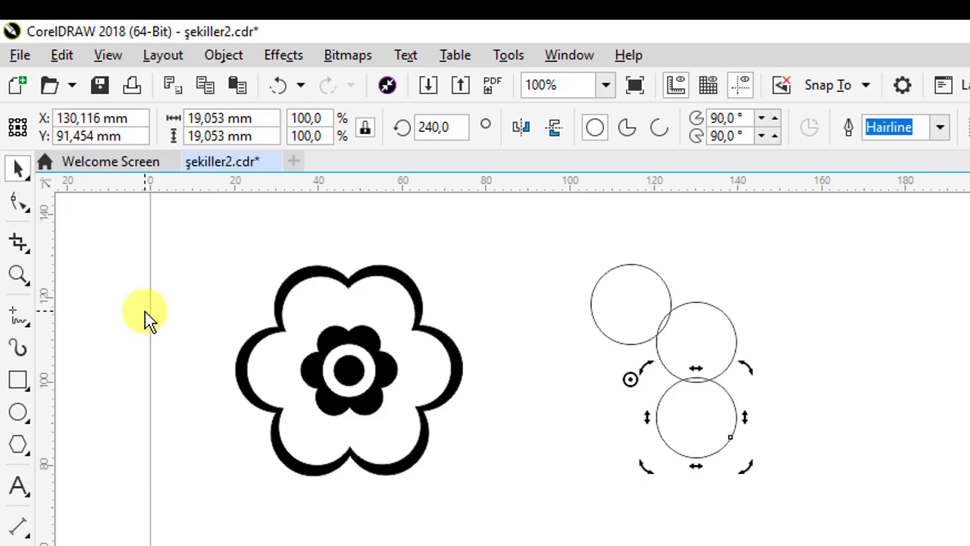
{"action": "left_click", "coordinate": [64, 57]}
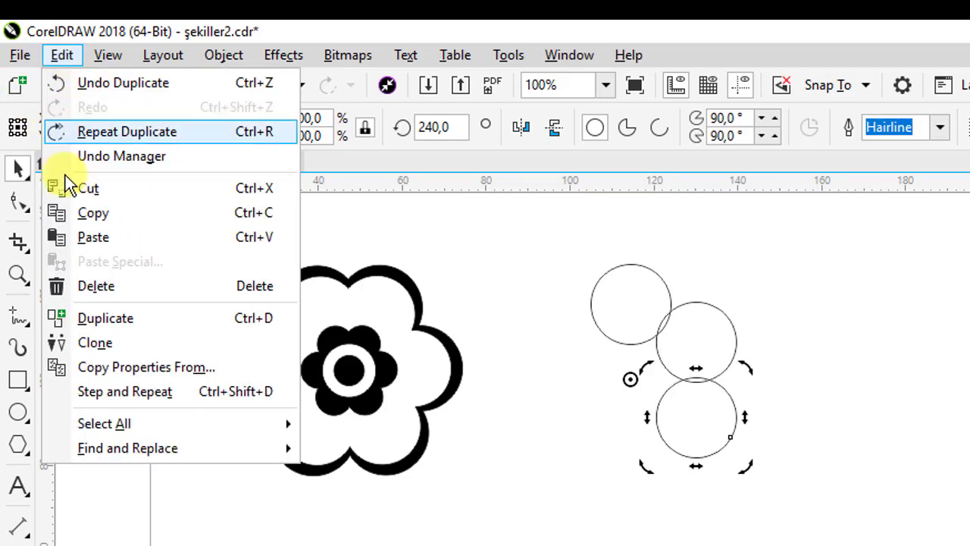
{"action": "left_click", "coordinate": [125, 315]}
{"action": "key", "text": "ctrl+d"}
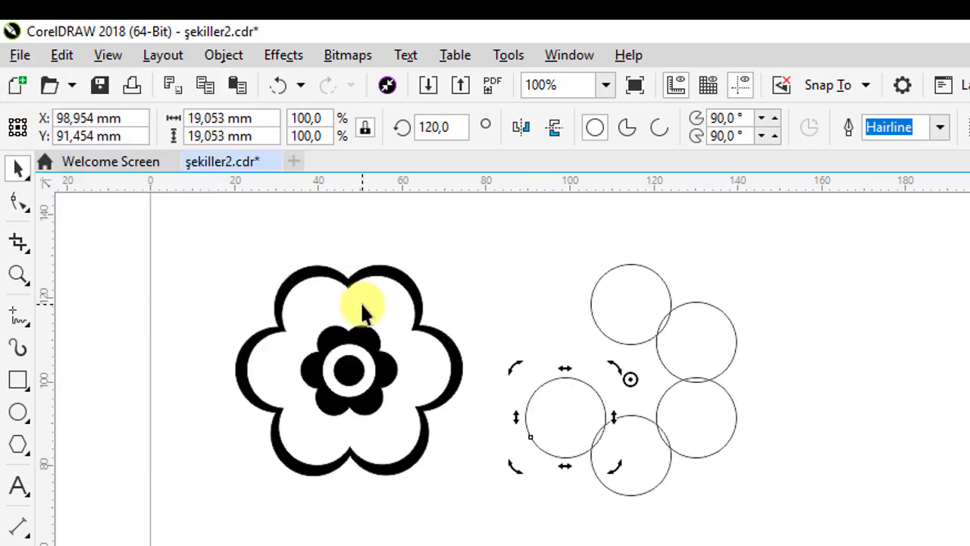
{"action": "key", "text": "ctrl+d"}
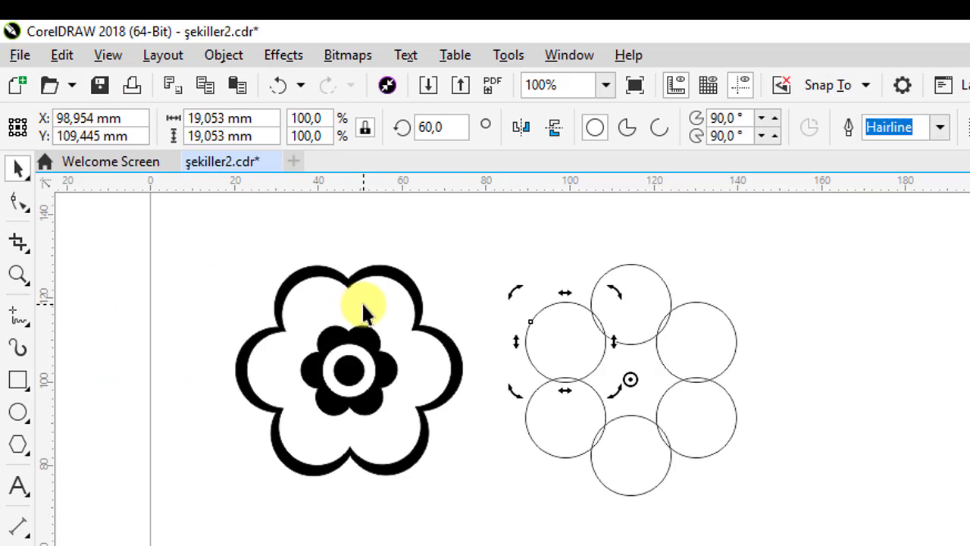
- Shift the whole ring of six circles slightly to the right and weld the circles into one shape
{"action": "left_click", "coordinate": [482, 243]}
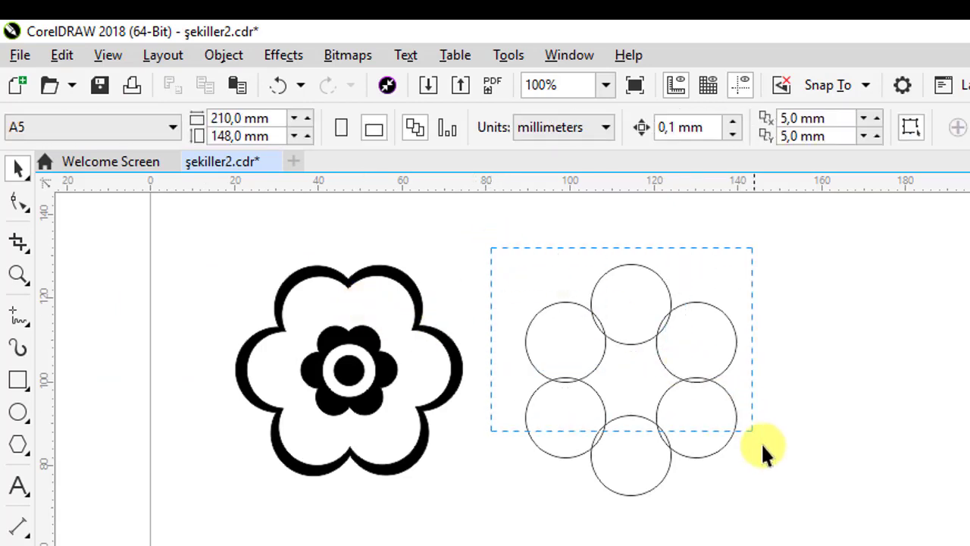
{"action": "left_click_drag", "start_coordinate": [761, 443], "coordinate": [805, 526]}
{"action": "left_click_drag", "start_coordinate": [689, 407], "coordinate": [747, 405]}
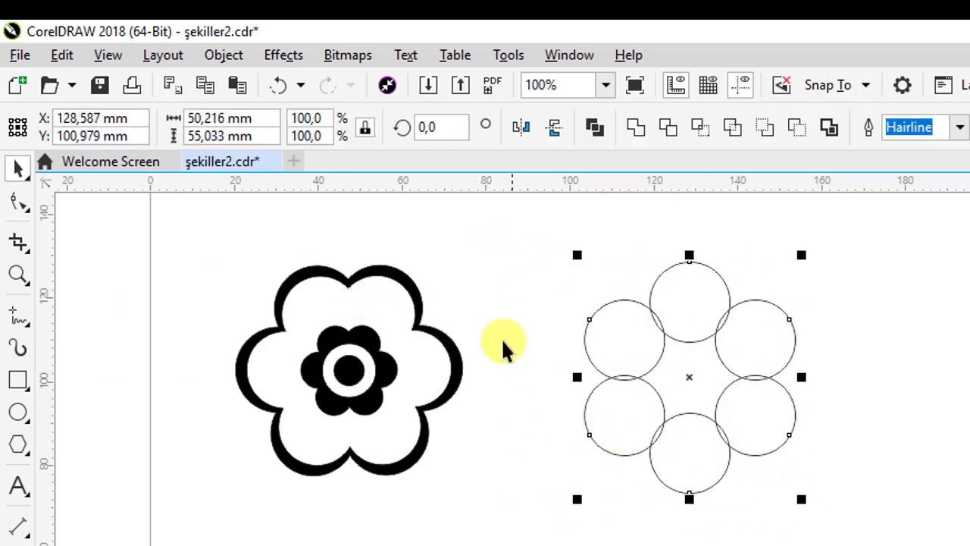
{"action": "left_click", "coordinate": [636, 128]}
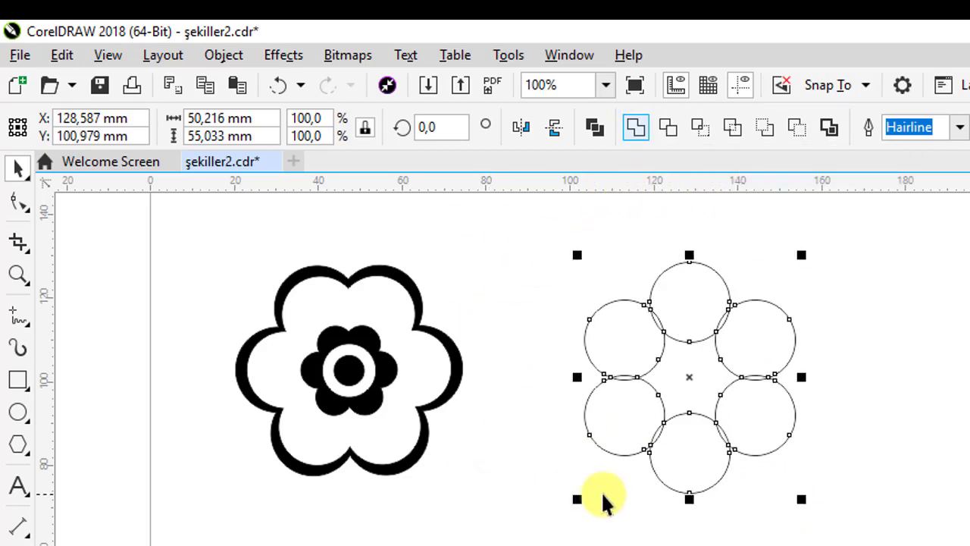
- Break the welded ring apart and move its inner star-shaped curve to the right, clear of the flower outline
{"action": "left_click", "coordinate": [892, 433]}
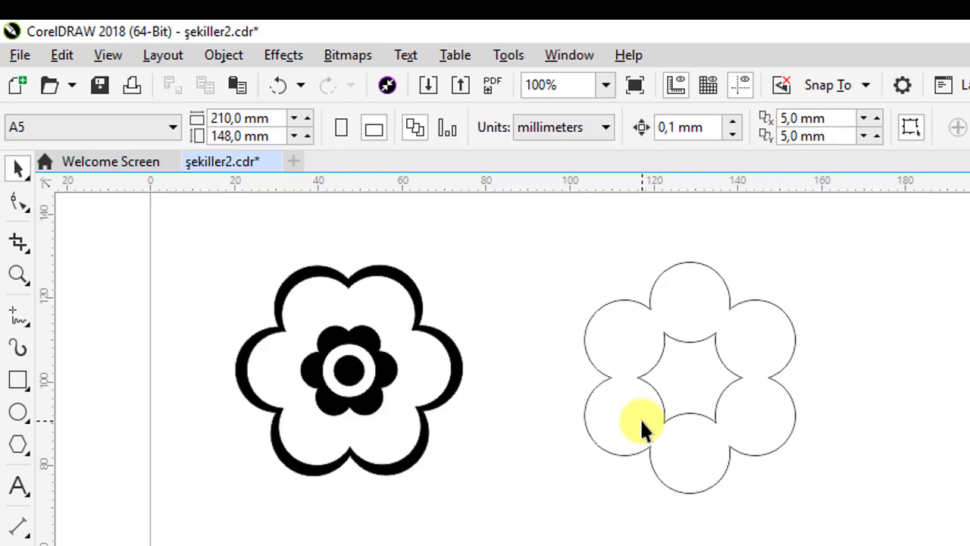
{"action": "left_click", "coordinate": [732, 373]}
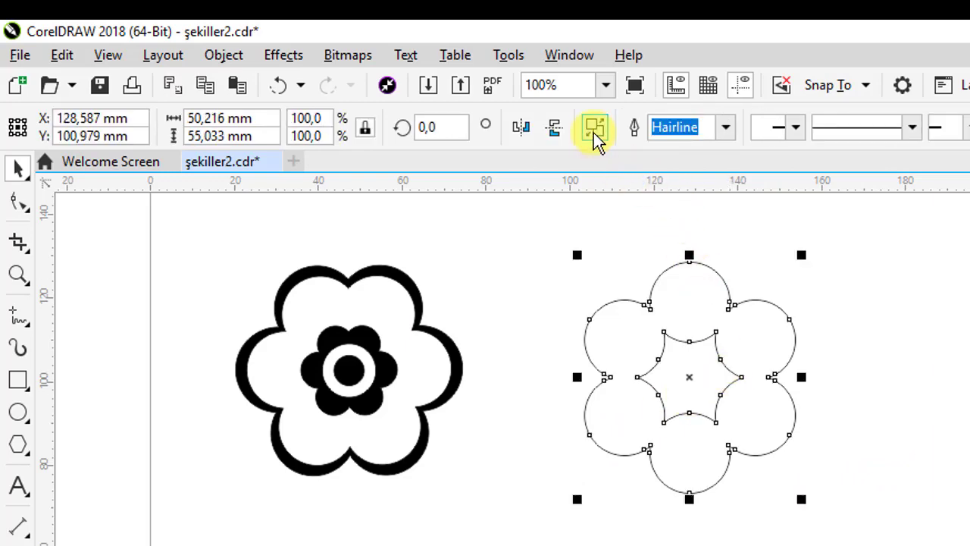
{"action": "left_click", "coordinate": [953, 433]}
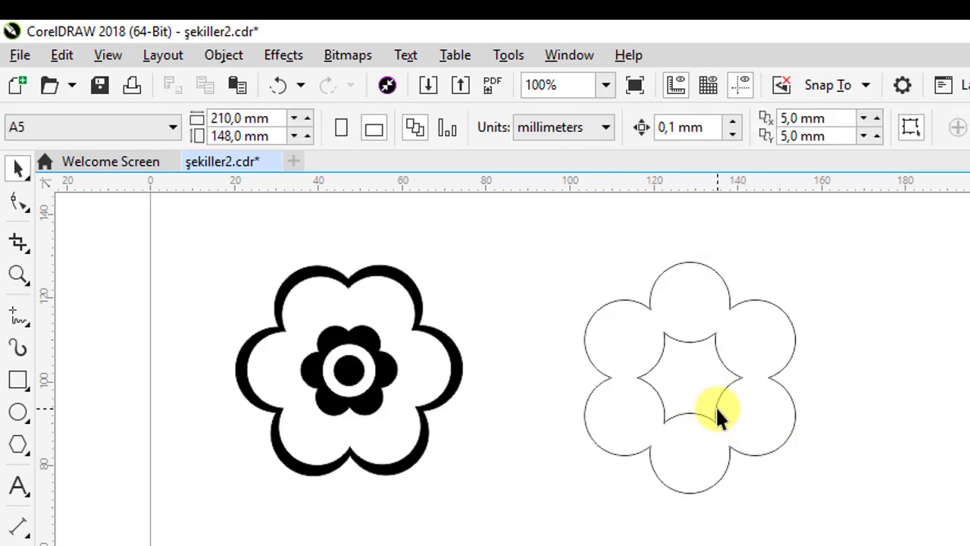
{"action": "left_click_drag", "start_coordinate": [716, 406], "coordinate": [969, 407]}
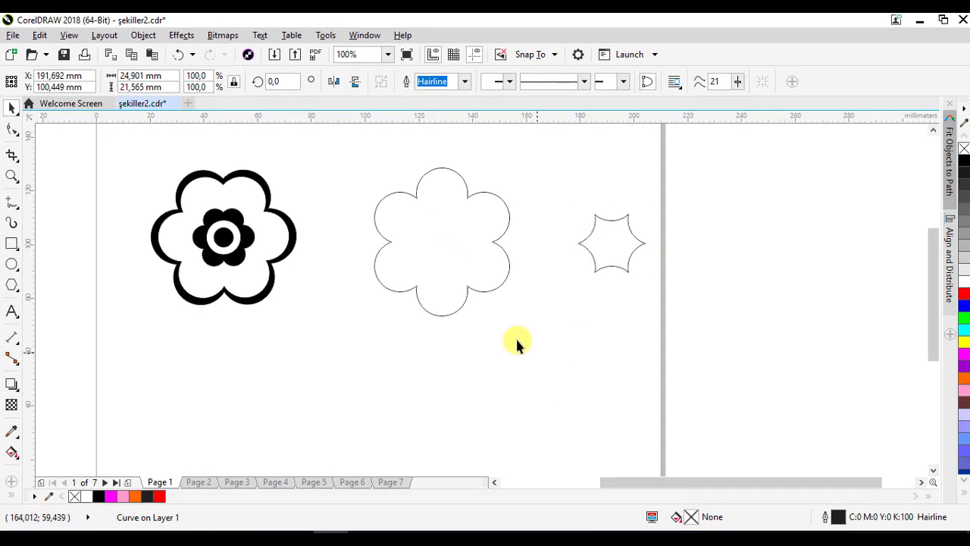
- Fill the six-petal flower outline with black and scale it down to 93.1%, about 47 mm wide
{"action": "left_click", "coordinate": [517, 341]}
{"action": "left_click_drag", "start_coordinate": [347, 148], "coordinate": [516, 280]}
{"action": "left_click_drag", "start_coordinate": [541, 332], "coordinate": [542, 335]}
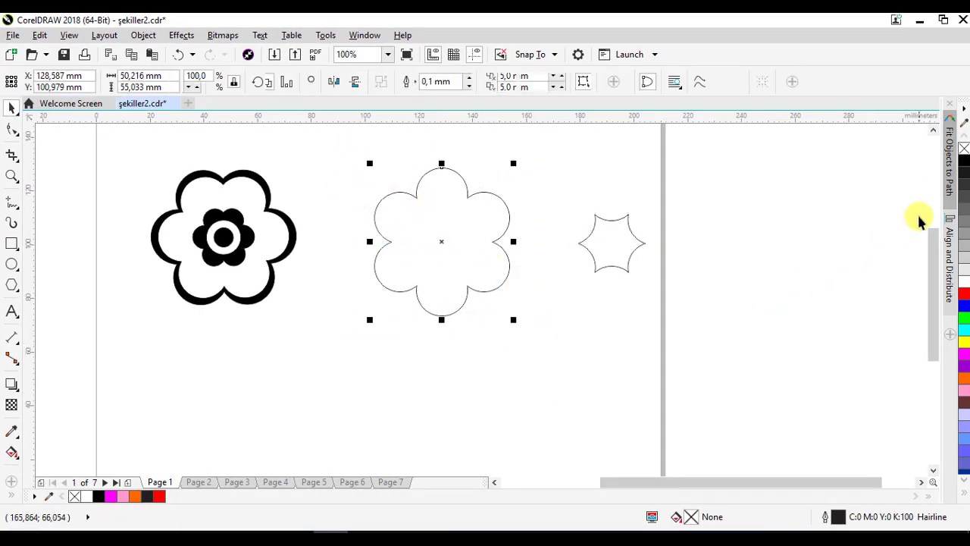
{"action": "left_click", "coordinate": [964, 162]}
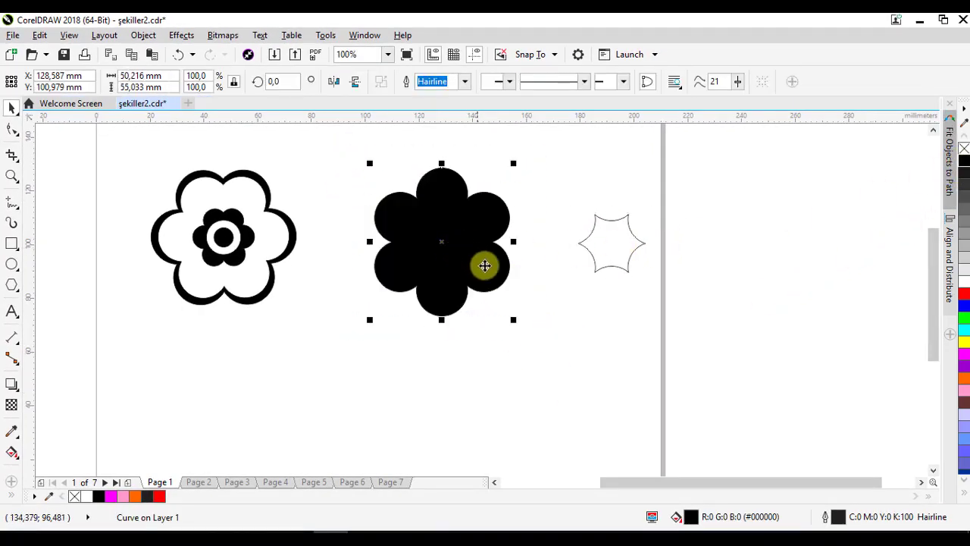
{"action": "left_click_drag", "start_coordinate": [514, 322], "coordinate": [505, 312]}
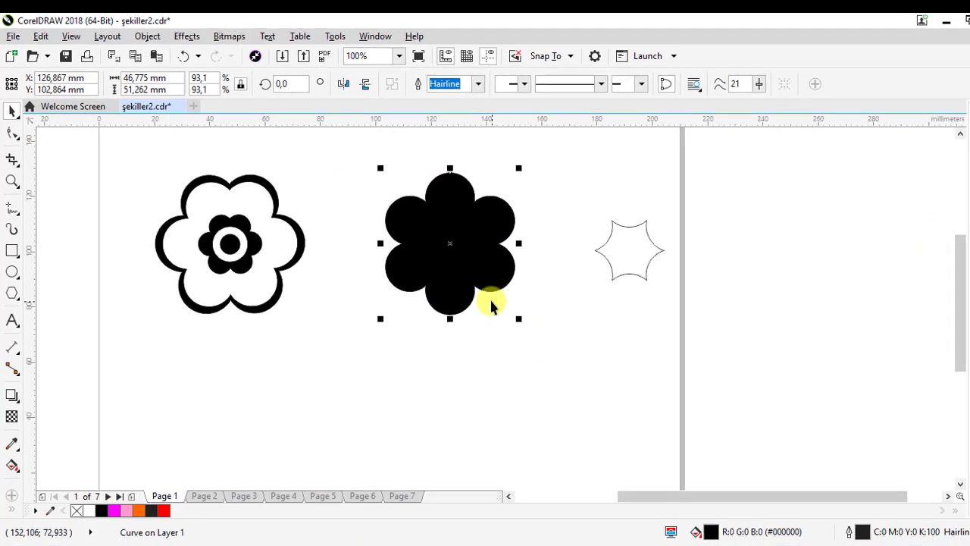
- Make a concentric copy of the black flower scaled to 81.6%, about 41 mm wide, and fill it with white
{"action": "left_click_drag", "start_coordinate": [620, 385], "coordinate": [610, 376]}
{"action": "left_click_drag", "start_coordinate": [506, 311], "coordinate": [502, 314]}
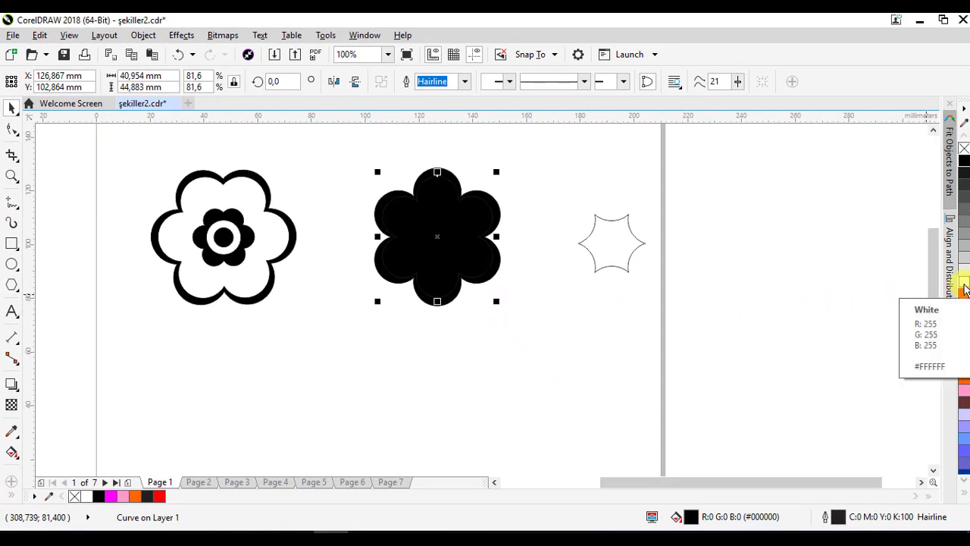
{"action": "left_click", "coordinate": [965, 286]}
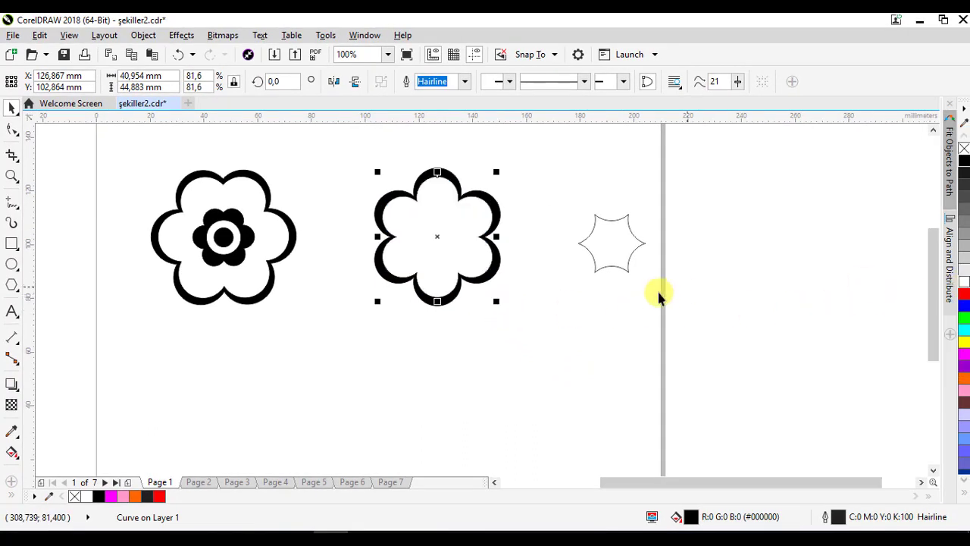
{"action": "left_click", "coordinate": [568, 319]}
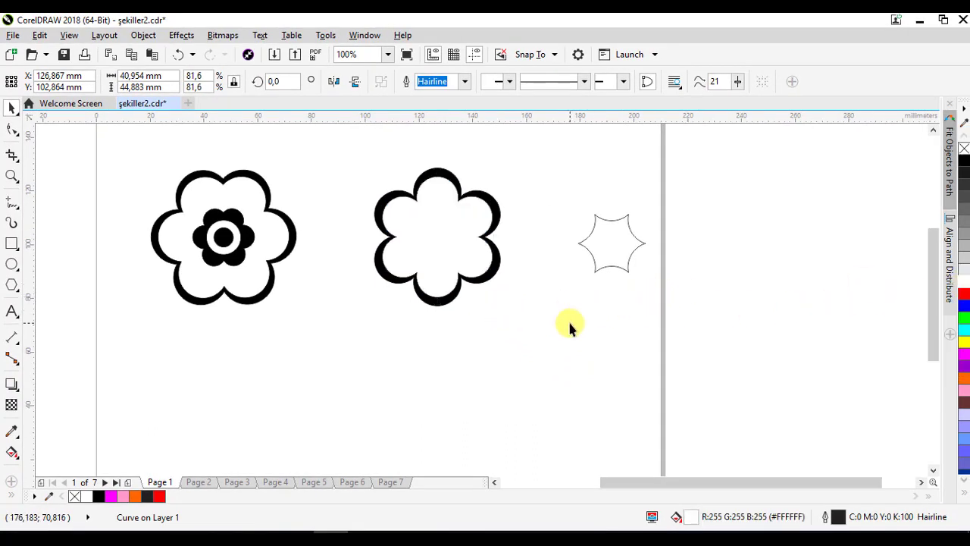
- Make another concentric copy of the black flower scaled to 40.1%, about 20 mm wide, in the white centre
{"action": "left_click", "coordinate": [493, 269]}
{"action": "left_click", "coordinate": [497, 270]}
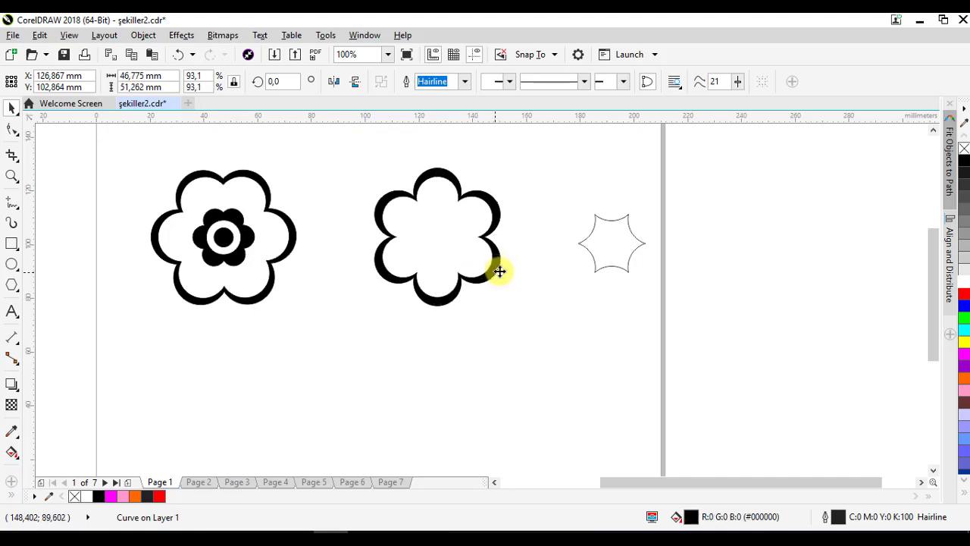
{"action": "left_click_drag", "start_coordinate": [504, 313], "coordinate": [468, 289]}
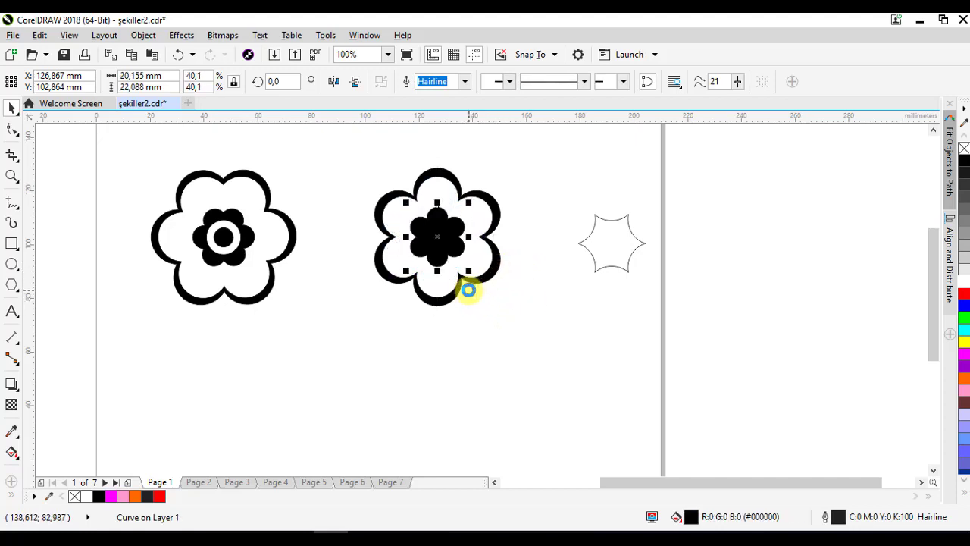
{"action": "key", "text": "ctrl"}
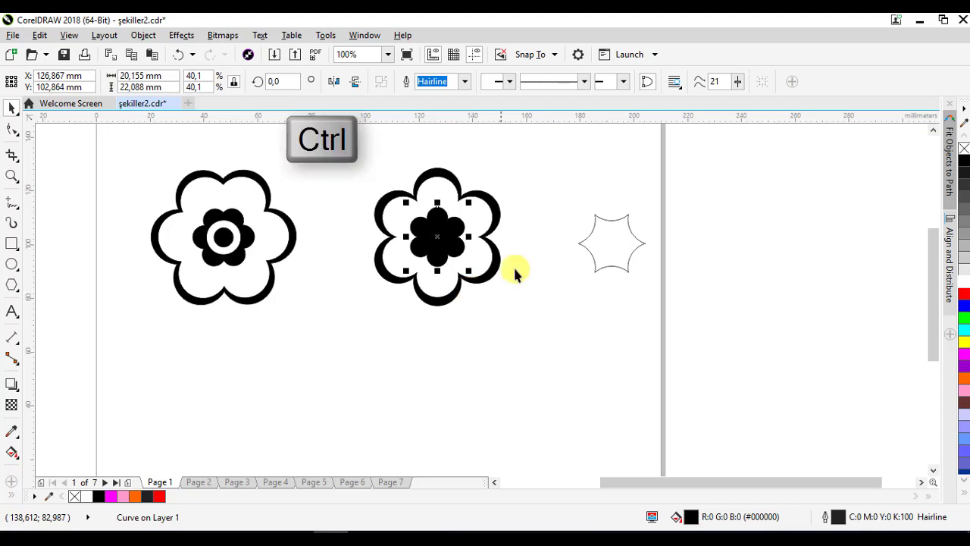
{"action": "left_click", "coordinate": [549, 253]}
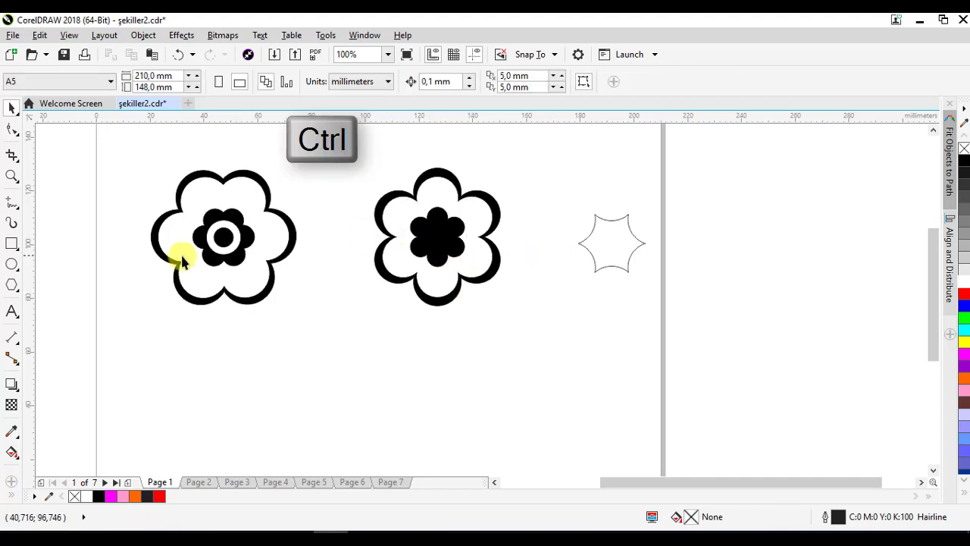
- Draw a circle about 17 mm in diameter below the new flower and shrink it to about 13 mm
{"action": "left_click", "coordinate": [11, 265]}
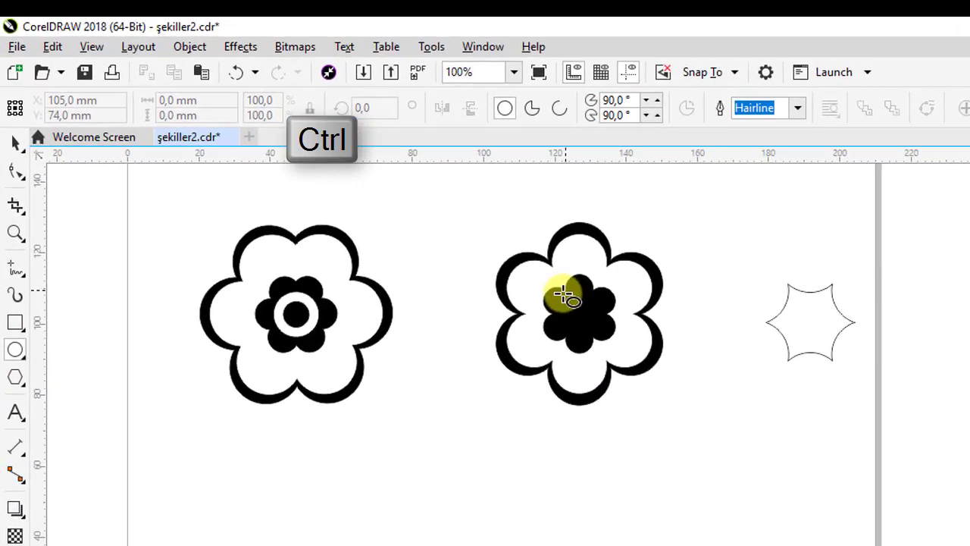
{"action": "left_click_drag", "start_coordinate": [490, 315], "coordinate": [536, 360]}
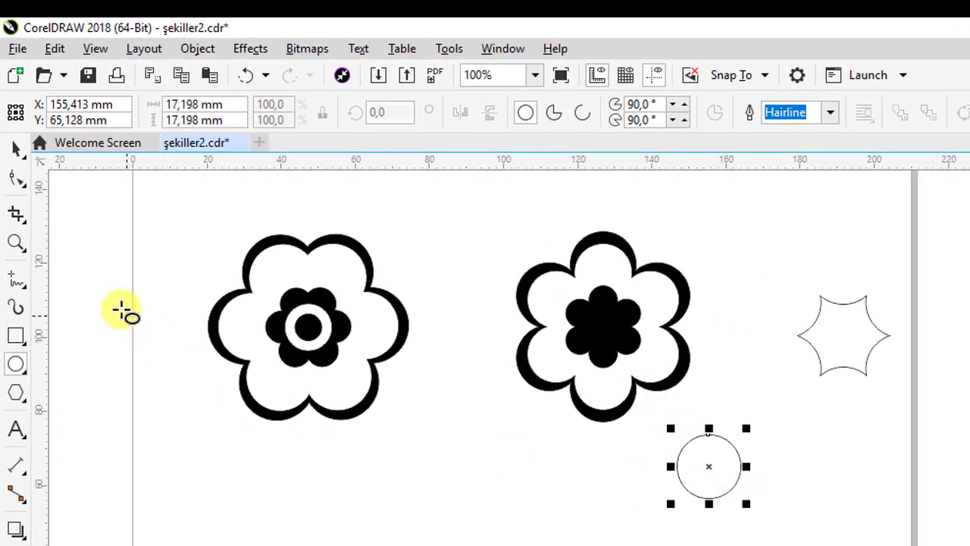
{"action": "left_click", "coordinate": [15, 148]}
{"action": "left_click_drag", "start_coordinate": [748, 508], "coordinate": [740, 502]}
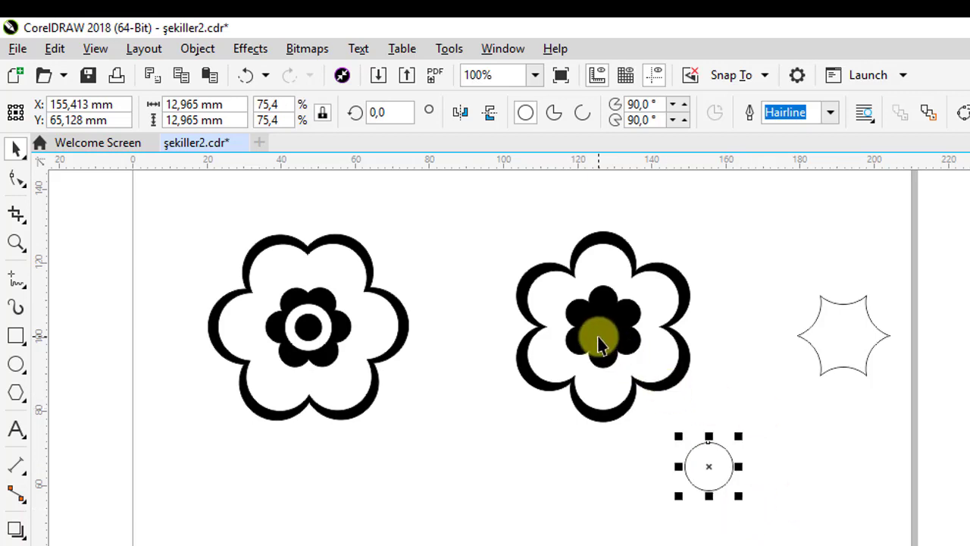
- Centre the small circle on the inner black flower, both horizontally and vertically, using Align and Distribute
{"action": "left_click", "coordinate": [586, 334], "text": "shift"}
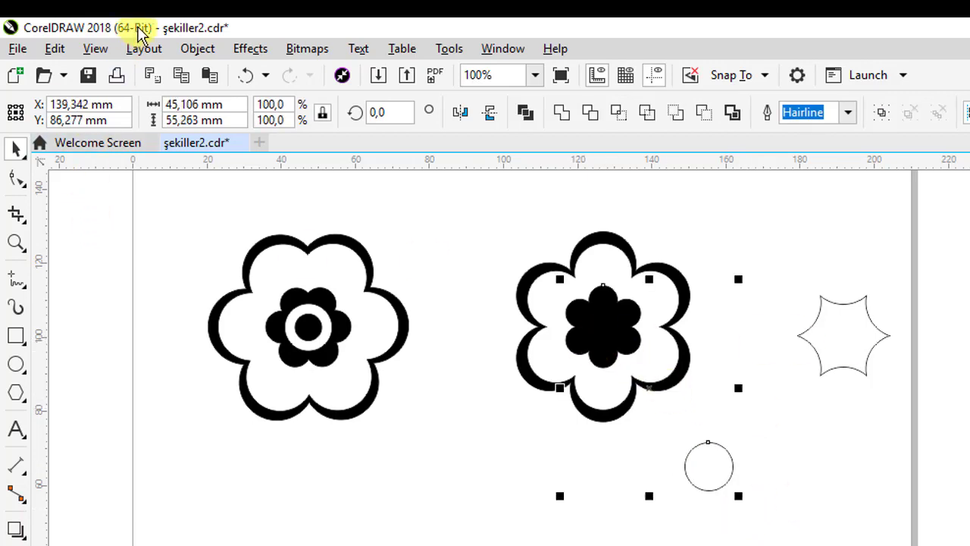
{"action": "left_click", "coordinate": [201, 50]}
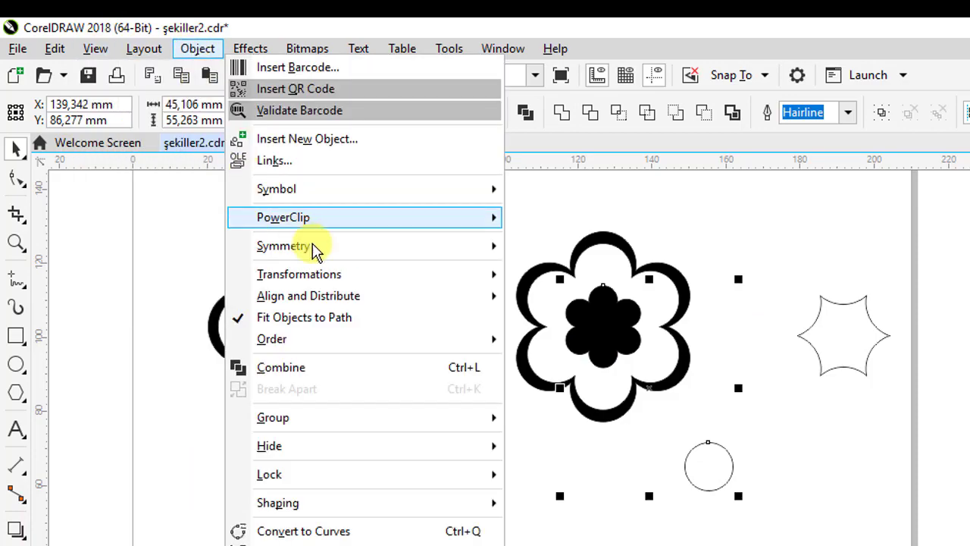
{"action": "mouse_move", "coordinate": [361, 303]}
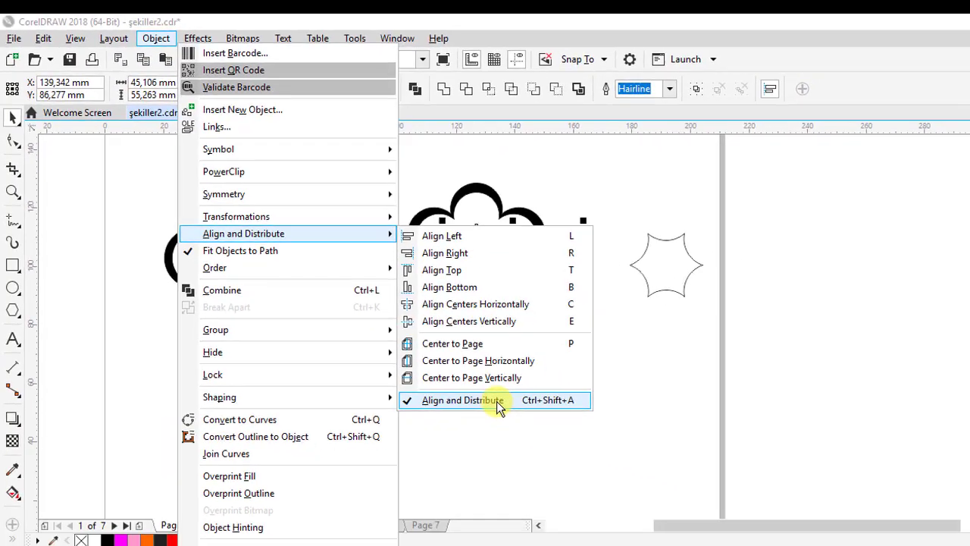
{"action": "left_click", "coordinate": [629, 506]}
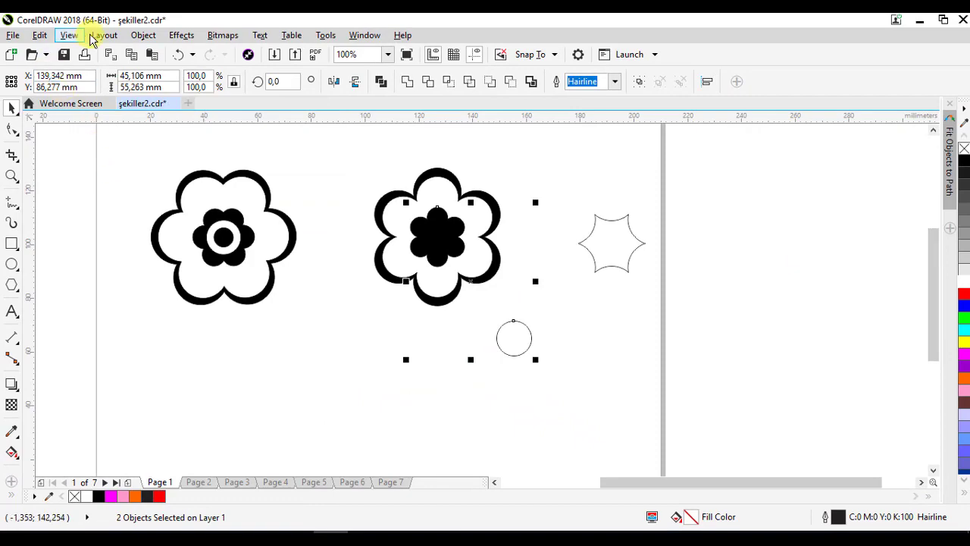
{"action": "left_click", "coordinate": [141, 35]}
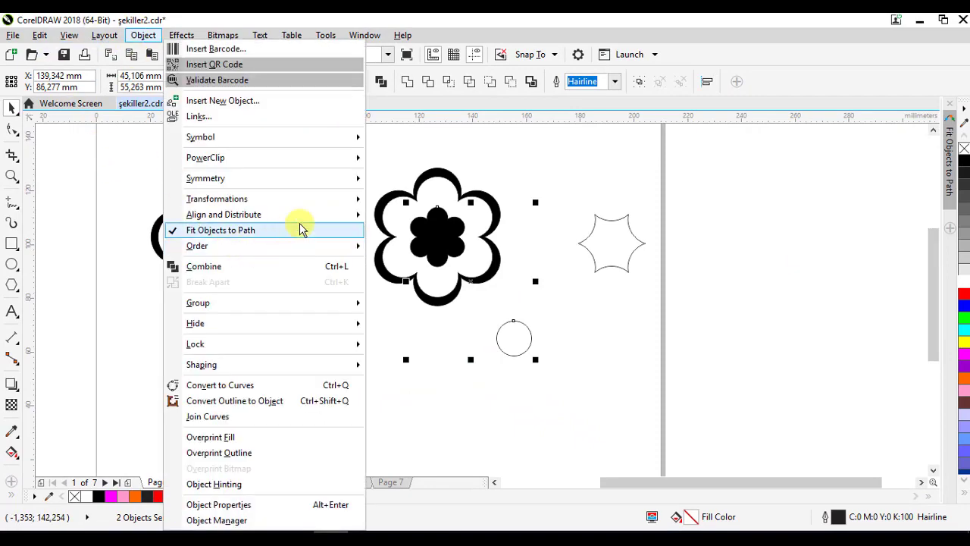
{"action": "mouse_move", "coordinate": [321, 216]}
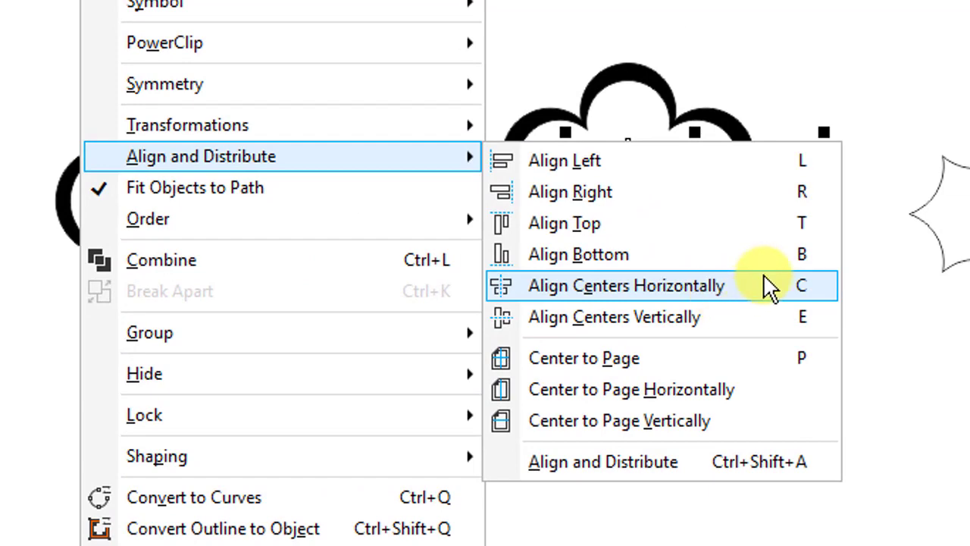
{"action": "left_click", "coordinate": [708, 459]}
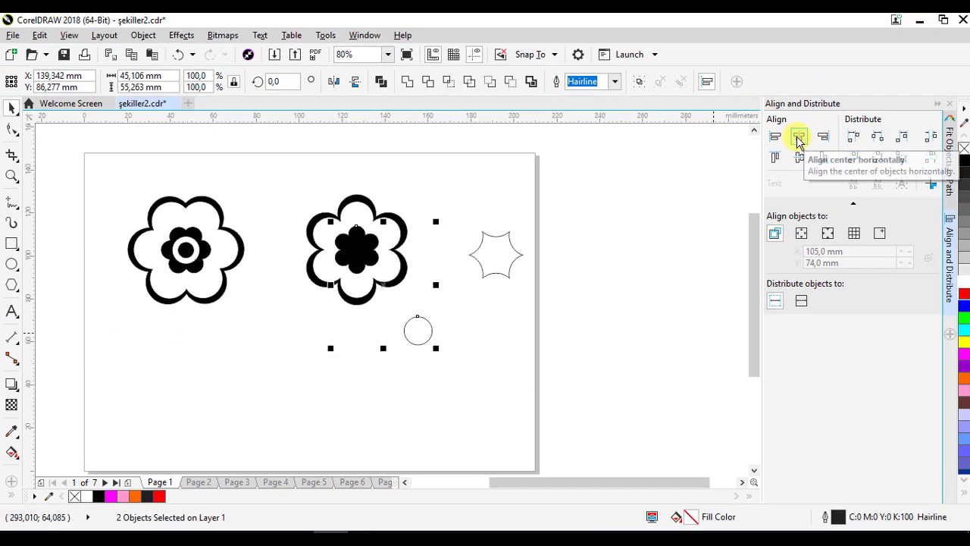
{"action": "left_click", "coordinate": [949, 103]}
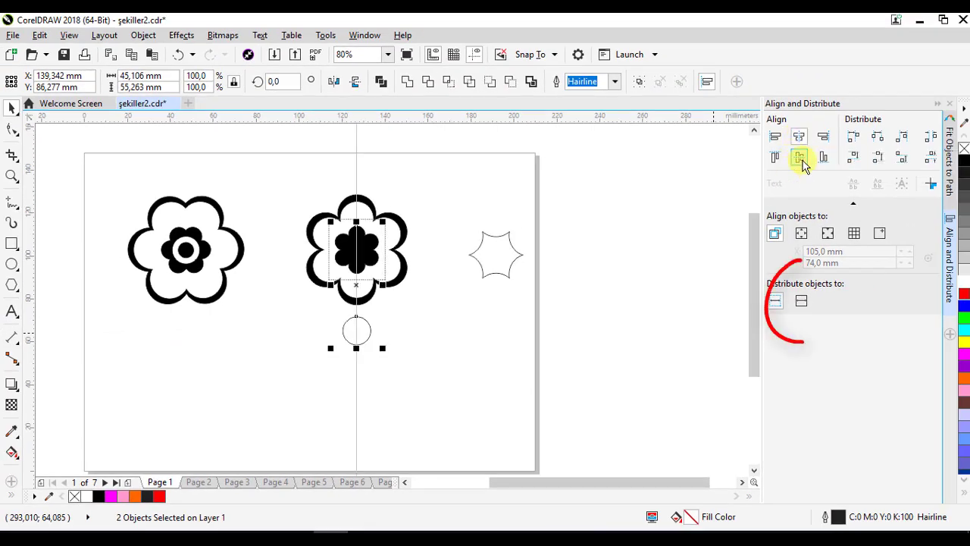
{"action": "left_click", "coordinate": [799, 157]}
{"action": "left_click", "coordinate": [540, 317]}
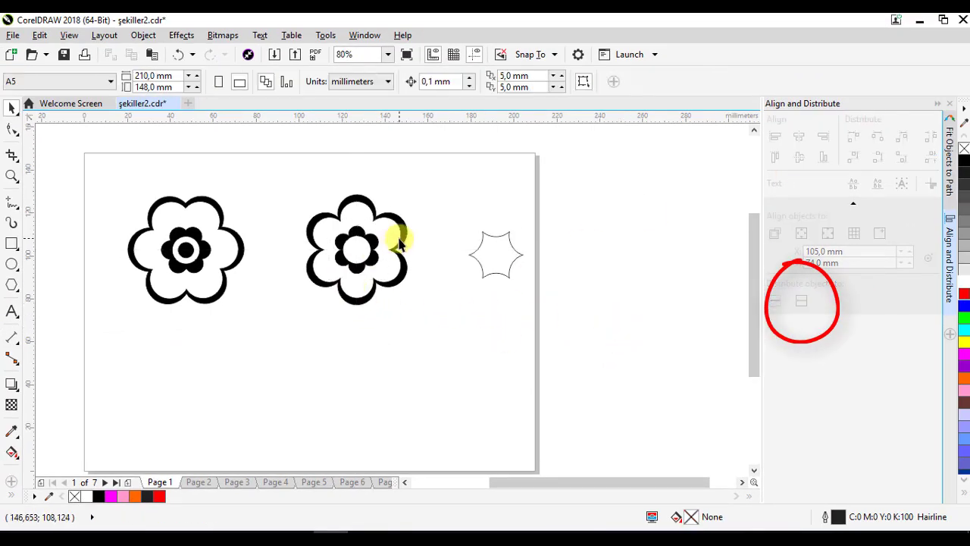
{"action": "left_click", "coordinate": [937, 109]}
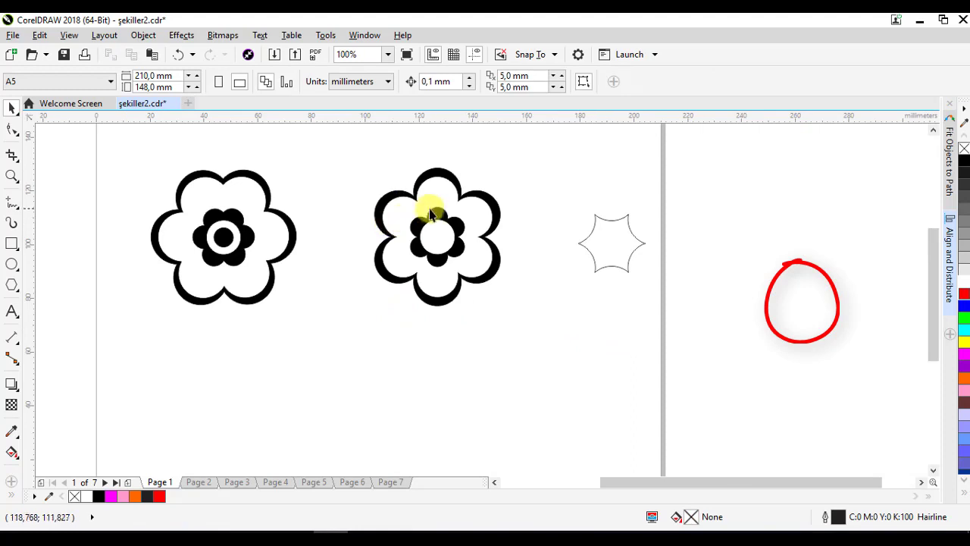
- Make a concentric copy of the white centre circle scaled to 43.7%, about 7.5 mm in diameter, and fill it with black
{"action": "scroll", "coordinate": [432, 228], "scroll_direction": "up", "scroll_amount": 3}
{"action": "left_click", "coordinate": [458, 262]}
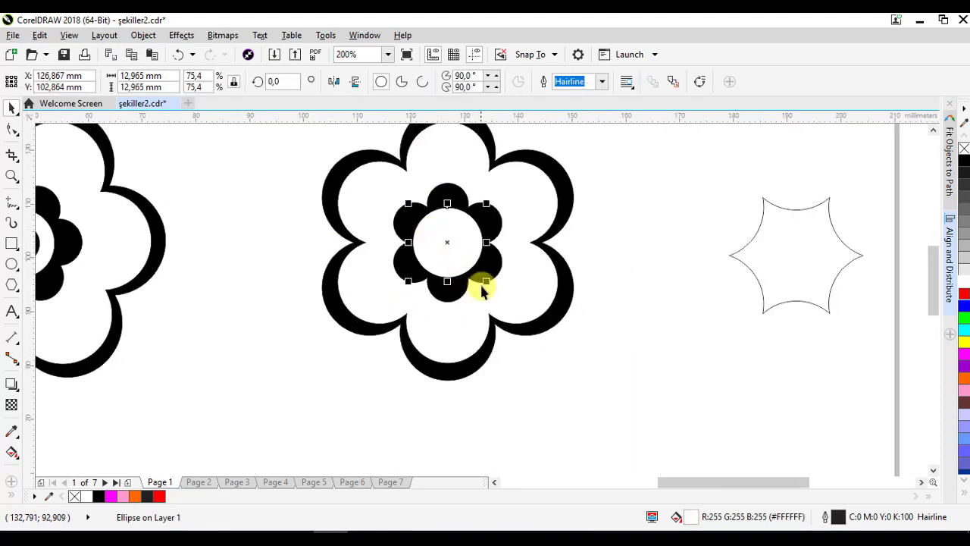
{"action": "left_click_drag", "start_coordinate": [480, 277], "coordinate": [475, 280]}
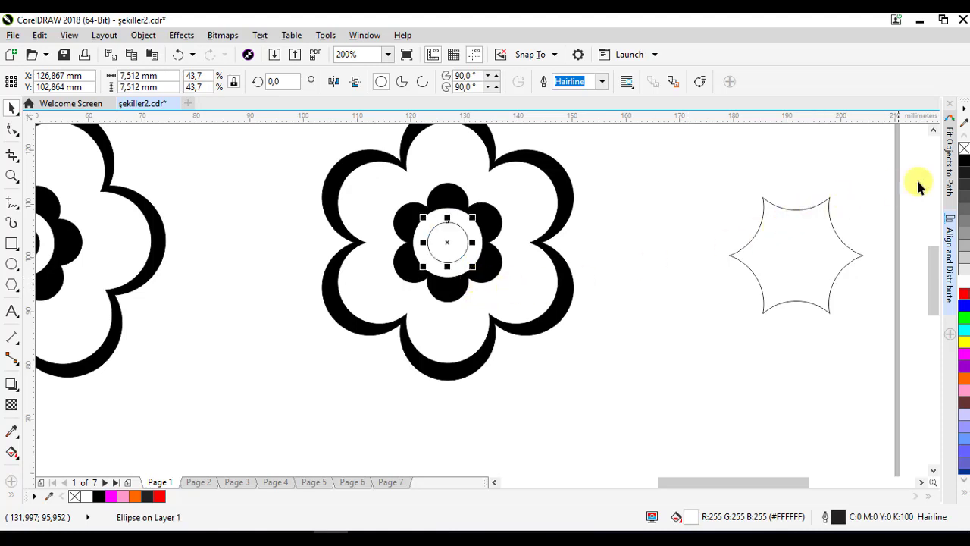
{"action": "scroll", "coordinate": [644, 243], "scroll_direction": "down", "scroll_amount": 1}
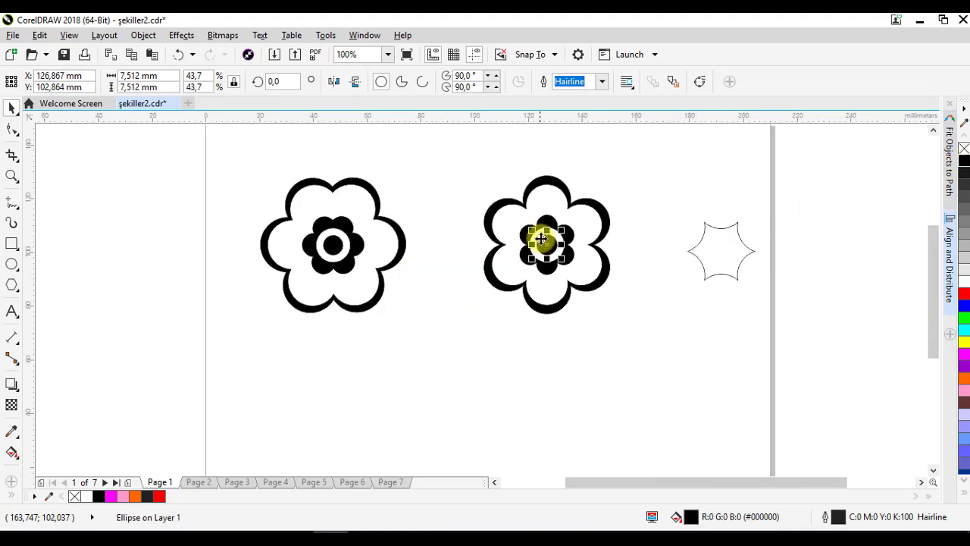
- Move the complete second flower closer to the first one and bring the six-pointed outline nearer beside it
{"action": "left_click_drag", "start_coordinate": [436, 150], "coordinate": [671, 340]}
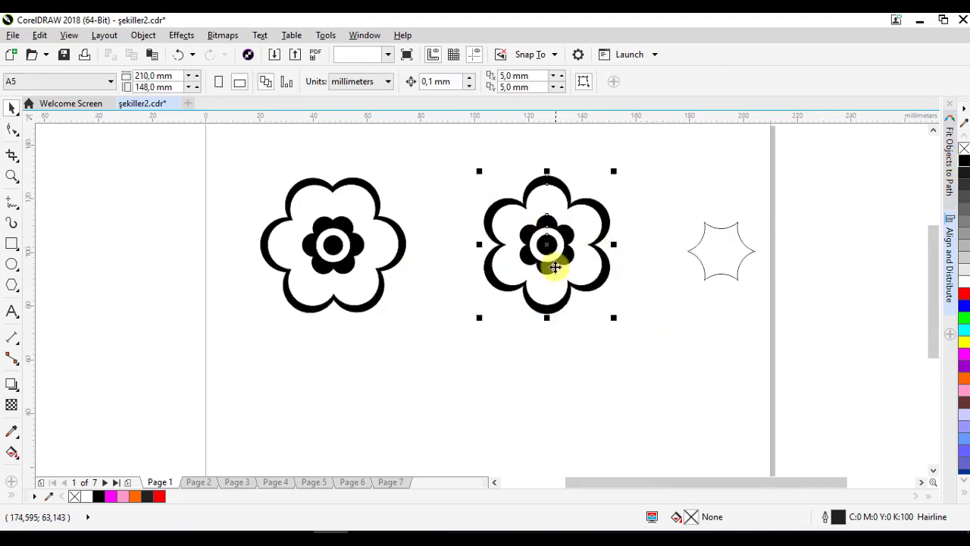
{"action": "left_click_drag", "start_coordinate": [550, 250], "coordinate": [512, 240]}
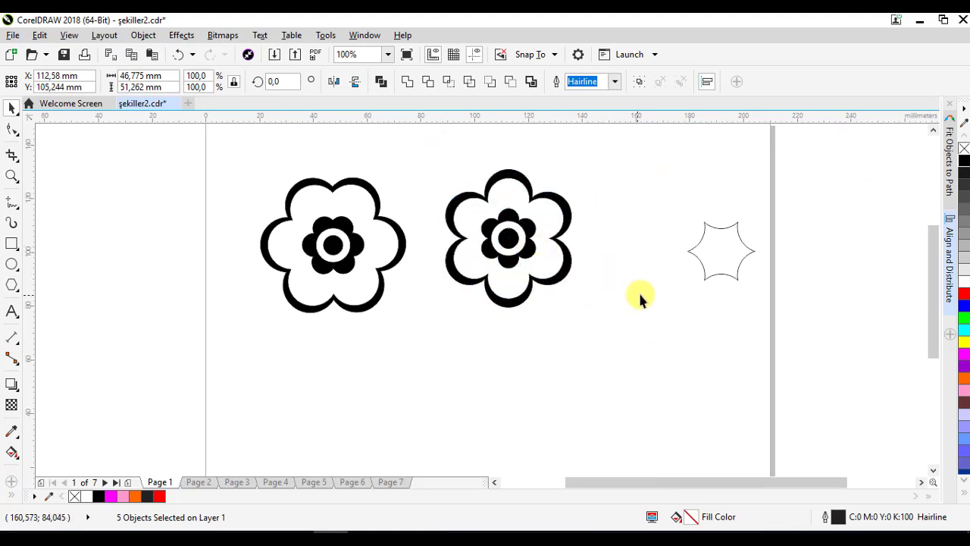
{"action": "left_click", "coordinate": [638, 291]}
{"action": "left_click_drag", "start_coordinate": [712, 258], "coordinate": [657, 235]}
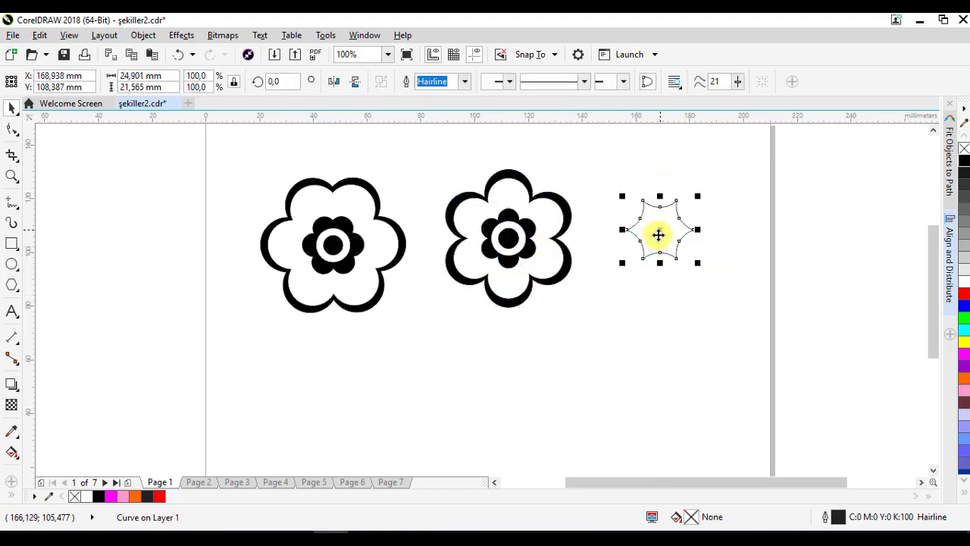
{"action": "right_click", "coordinate": [658, 235]}
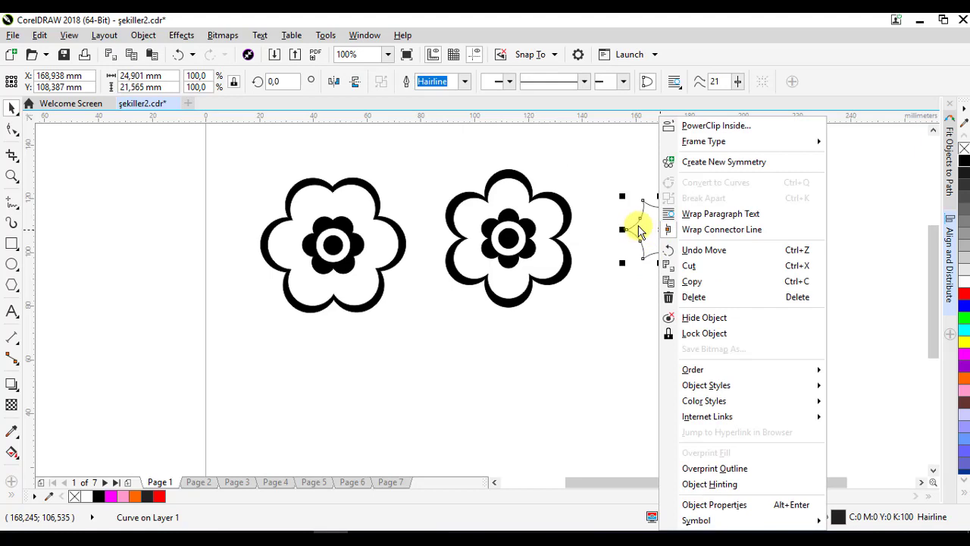
{"action": "left_click", "coordinate": [638, 231]}
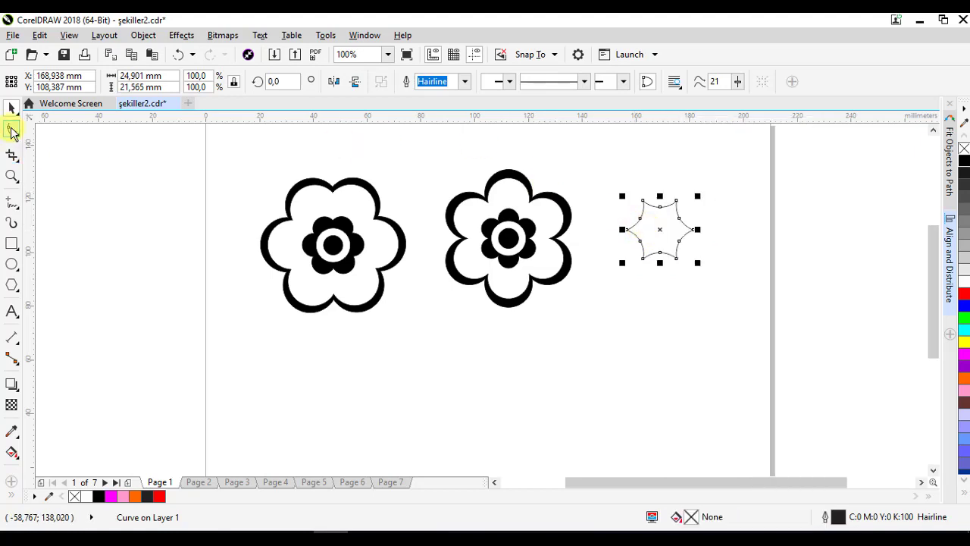
- Make all nodes of the six-pointed outline smooth so that its tips become rounded
{"action": "left_click", "coordinate": [12, 131]}
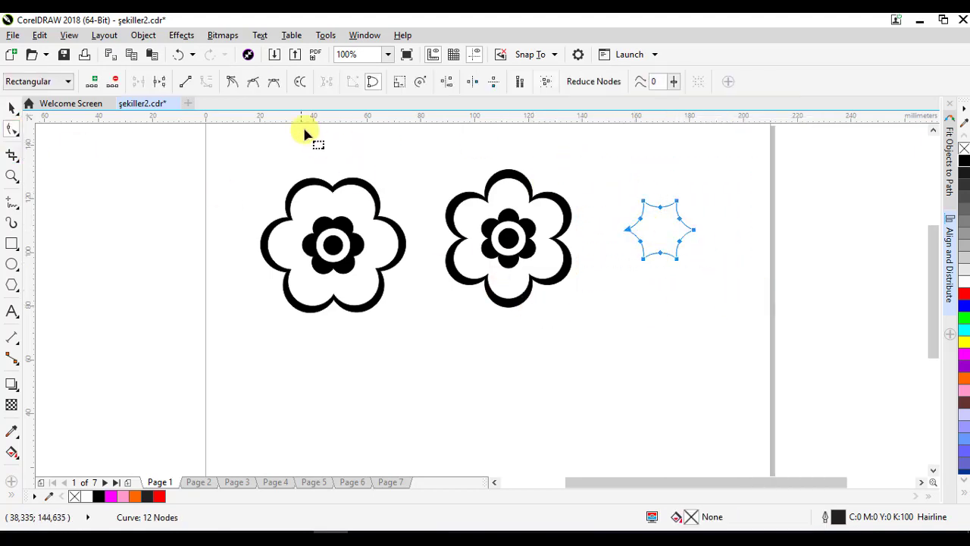
{"action": "left_click", "coordinate": [253, 81]}
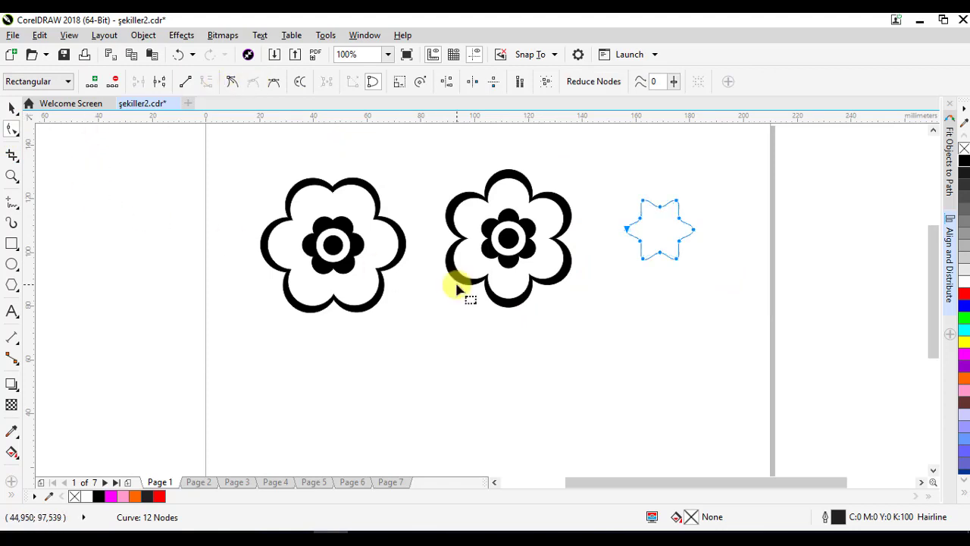
{"action": "left_click", "coordinate": [11, 109]}
- Add two concentric copies of the rounded star scaled to 81.6% and 56.4%, and move the nested stars slightly down beside the flower
{"action": "mouse_move", "coordinate": [662, 241]}
{"action": "left_mouse_down"}
{"action": "mouse_move", "coordinate": [652, 244]}
{"action": "mouse_move", "coordinate": [684, 269]}
{"action": "mouse_move", "coordinate": [672, 260]}
{"action": "left_mouse_up"}
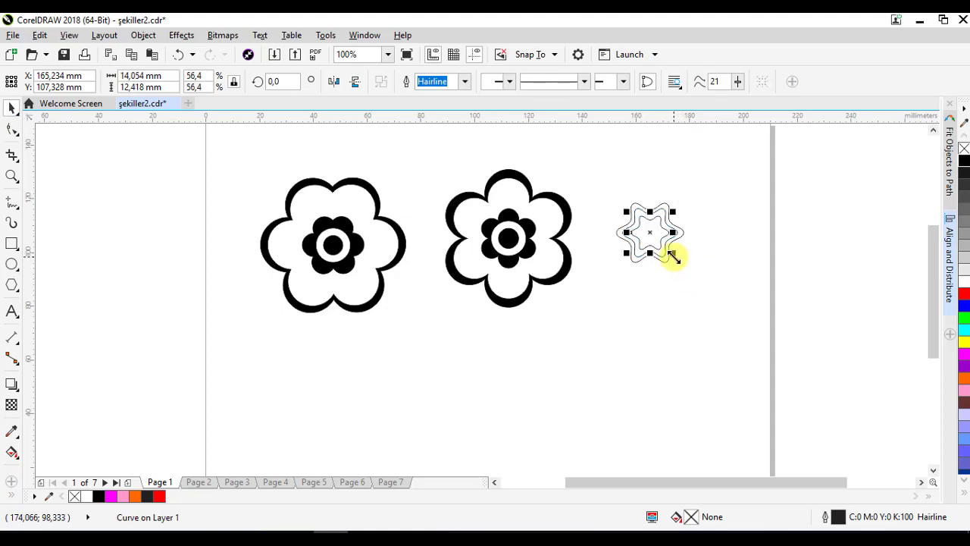
{"action": "left_click", "coordinate": [625, 189]}
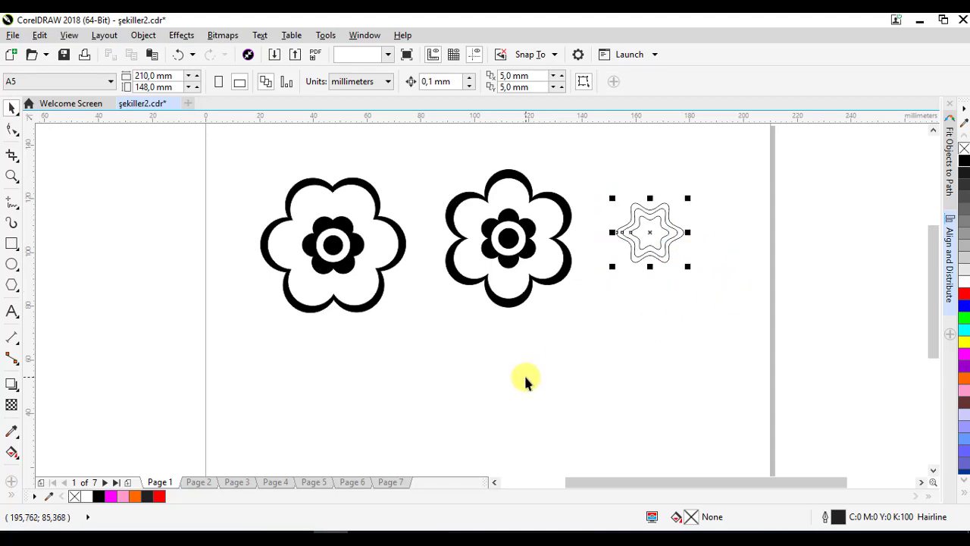
{"action": "mouse_move", "coordinate": [641, 249]}
{"action": "left_mouse_down"}
{"action": "mouse_move", "coordinate": [646, 238]}
{"action": "mouse_move", "coordinate": [644, 245]}
{"action": "left_mouse_up"}
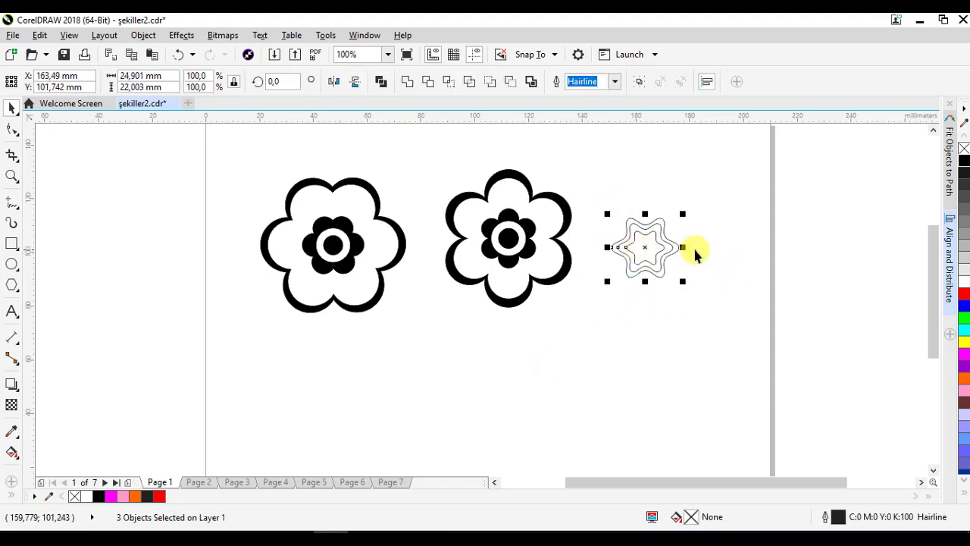
{"action": "left_click", "coordinate": [700, 247]}
- Fill the outermost star with black and the middle star with white
{"action": "scroll", "coordinate": [699, 247], "scroll_direction": "up", "scroll_amount": 2}
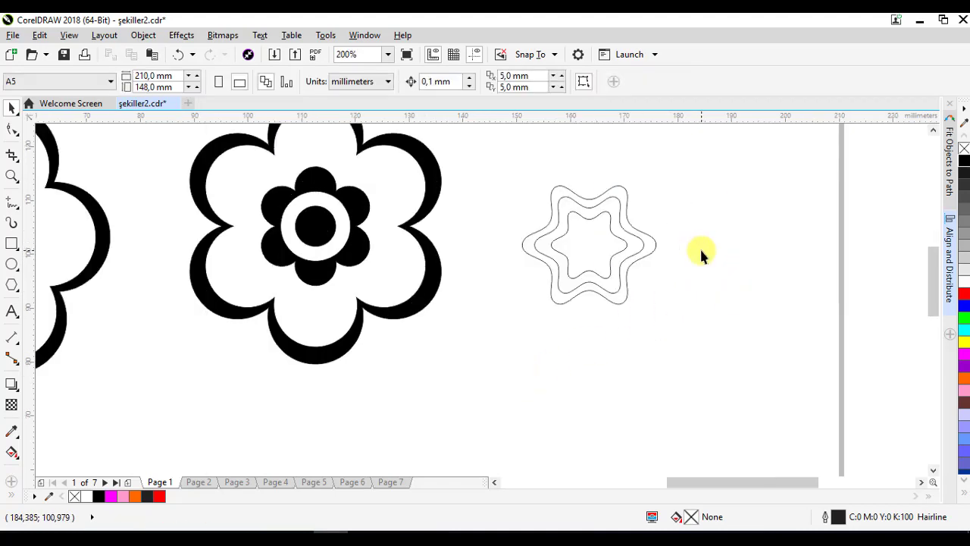
{"action": "left_click", "coordinate": [650, 246]}
{"action": "left_click", "coordinate": [964, 161]}
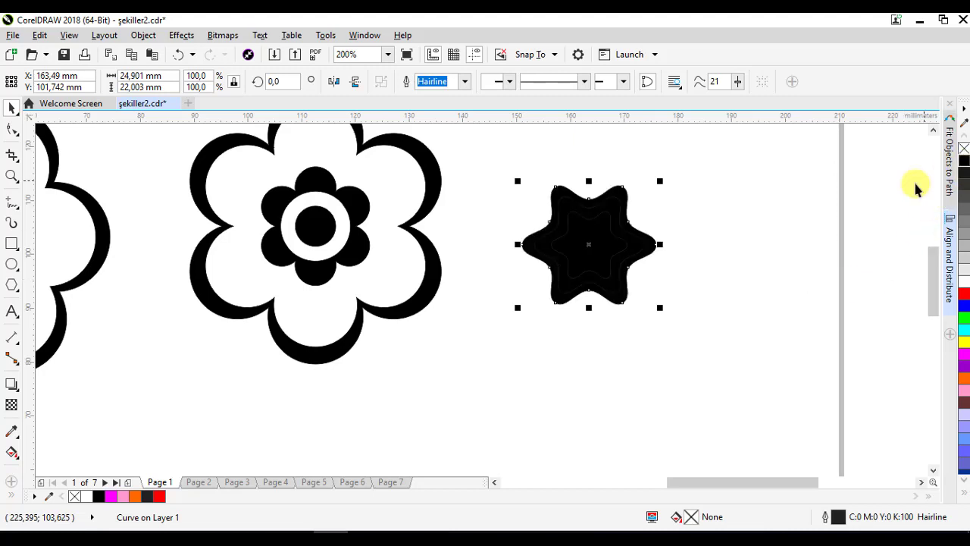
{"action": "left_click", "coordinate": [652, 231]}
{"action": "left_click", "coordinate": [638, 239]}
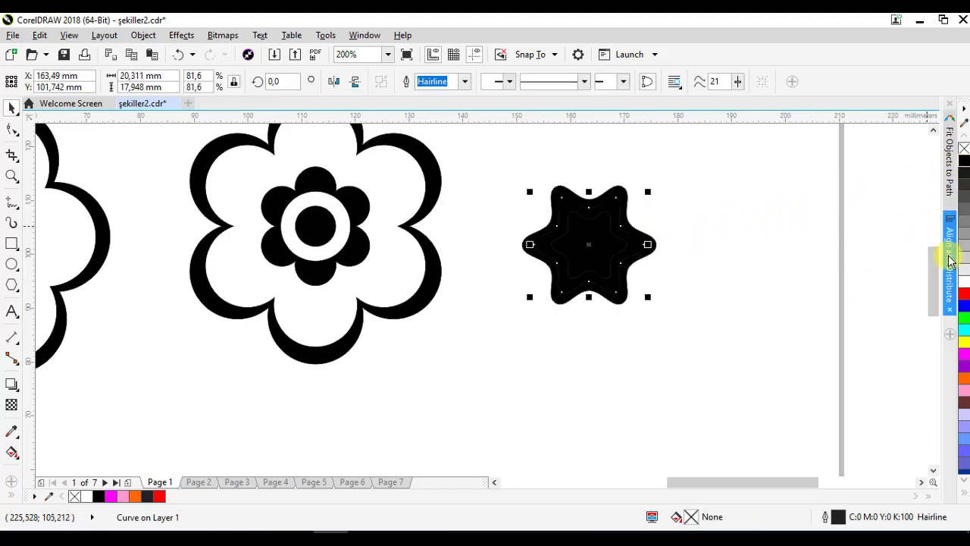
{"action": "left_click", "coordinate": [964, 282]}
{"action": "left_click", "coordinate": [775, 260]}
- Fill the innermost star with black and add a smaller concentric copy filled with white inside it
{"action": "left_click", "coordinate": [594, 248]}
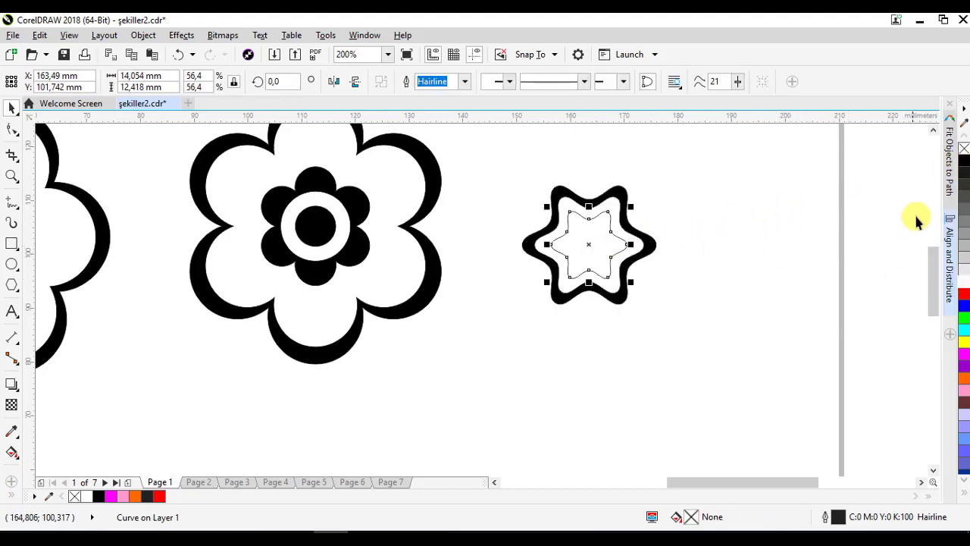
{"action": "left_click", "coordinate": [964, 165]}
{"action": "left_click", "coordinate": [772, 224]}
{"action": "left_click", "coordinate": [617, 253]}
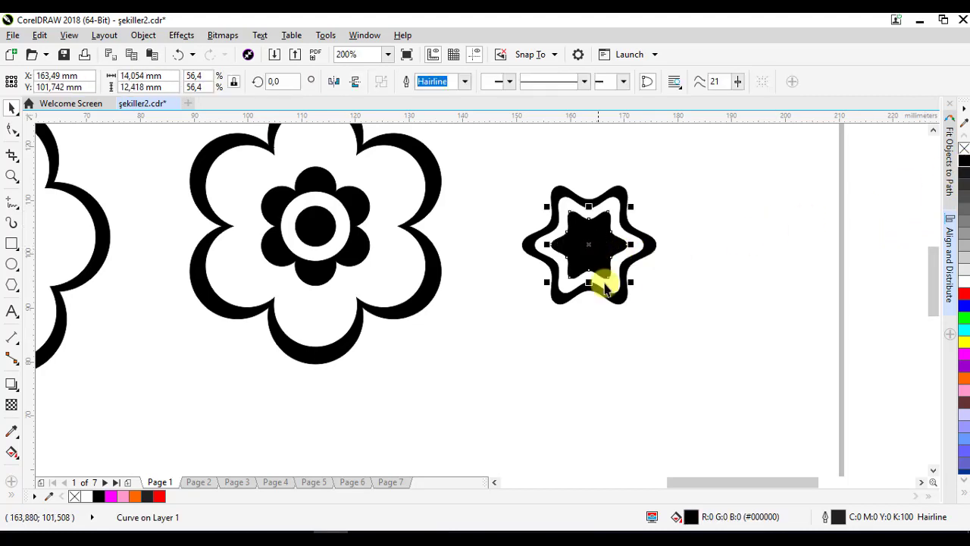
{"action": "left_click_drag", "start_coordinate": [631, 285], "coordinate": [619, 280]}
{"action": "left_click", "coordinate": [964, 282]}
{"action": "left_click", "coordinate": [719, 277]}
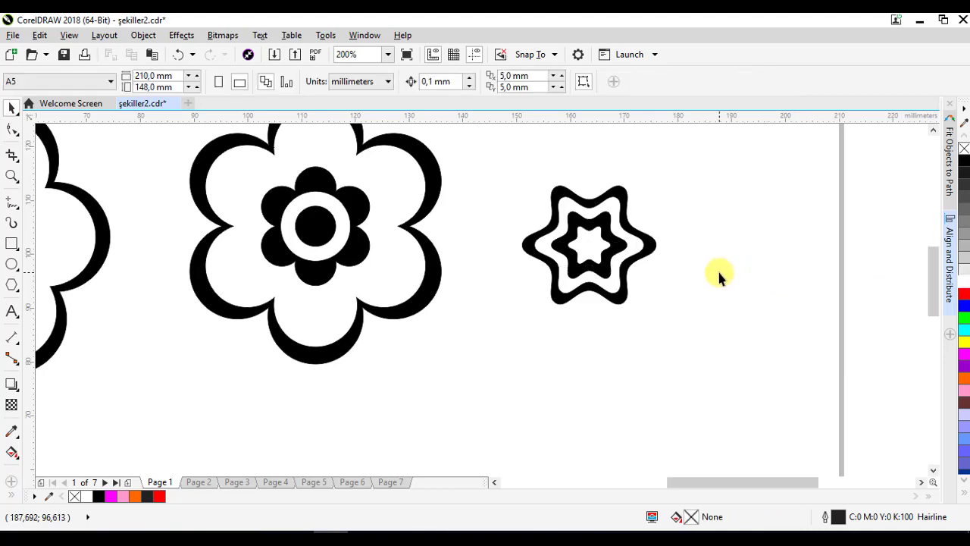
{"action": "scroll", "coordinate": [717, 268], "scroll_direction": "down", "scroll_amount": 1}
{"action": "left_click_drag", "start_coordinate": [605, 207], "coordinate": [732, 335]}
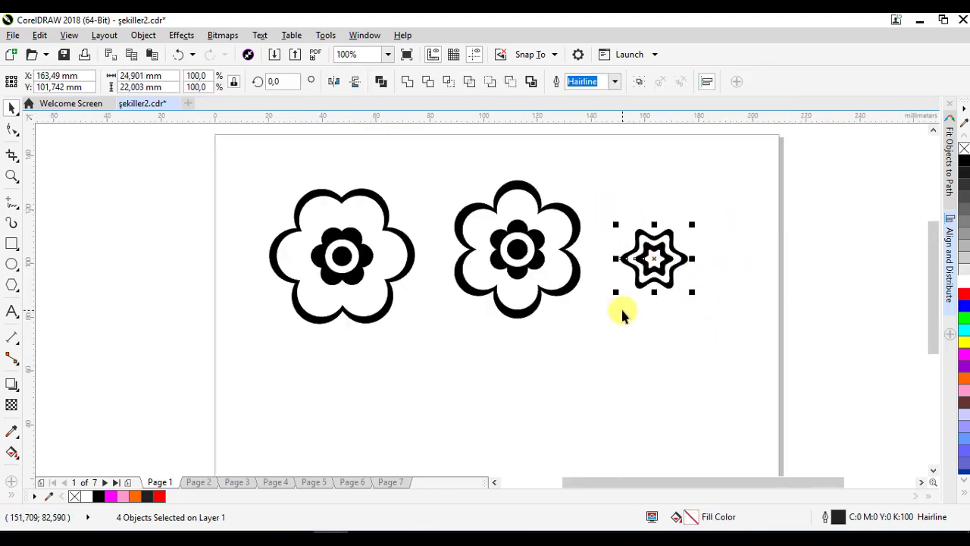
- On Page 2, draw a circle about 23.5 mm in diameter beside the black sunburst flower
{"action": "left_click", "coordinate": [202, 483]}
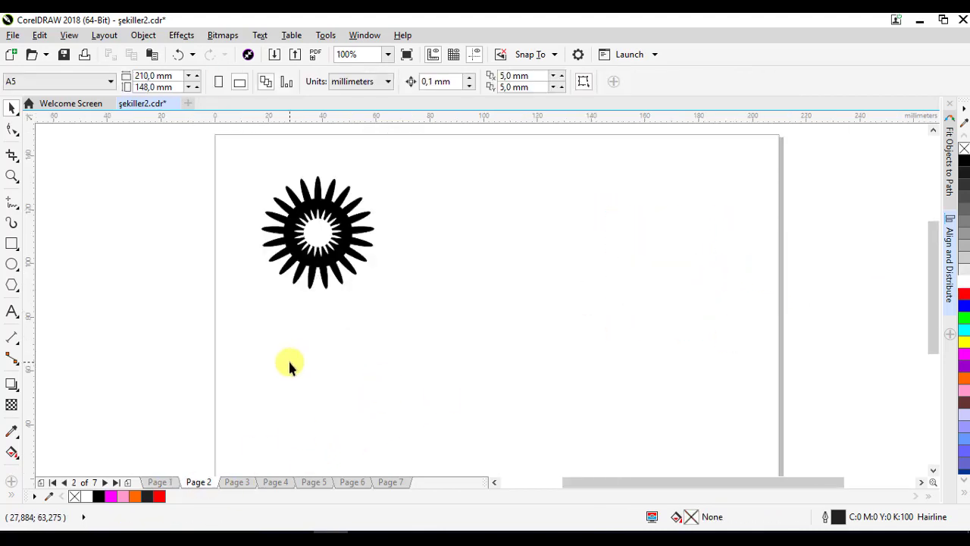
{"action": "left_click", "coordinate": [16, 267]}
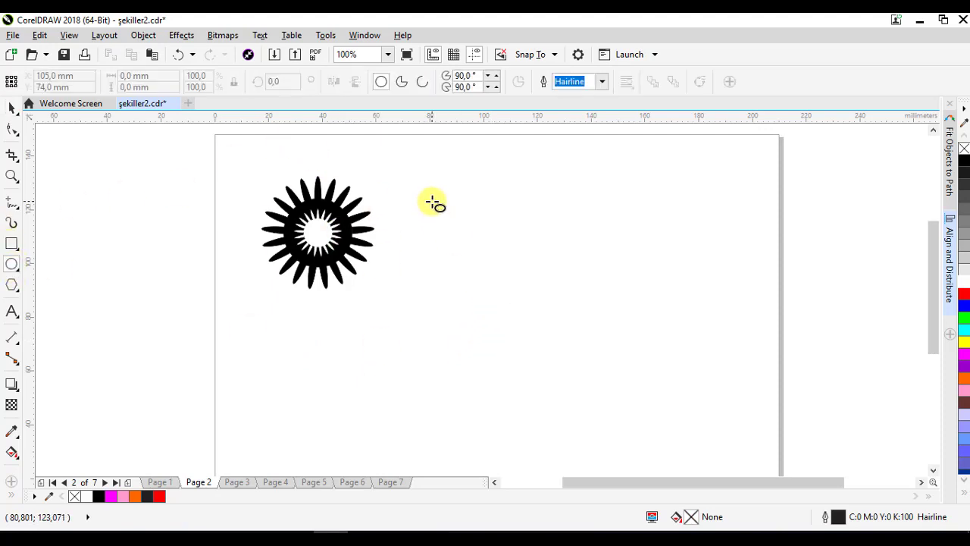
{"action": "mouse_move", "coordinate": [453, 214]}
{"action": "left_mouse_down"}
{"action": "mouse_move", "coordinate": [508, 270]}
{"action": "mouse_move", "coordinate": [482, 236]}
{"action": "mouse_move", "coordinate": [520, 266]}
{"action": "left_mouse_up"}
{"action": "left_click", "coordinate": [13, 111]}
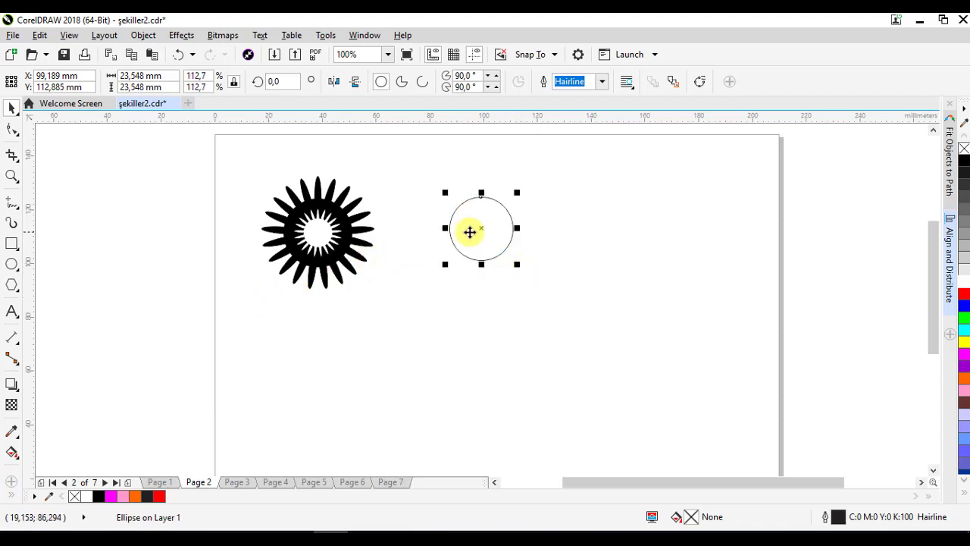
- Make a copy of the circle above it and squeeze it into a narrow upright ellipse about 4 mm wide and 14.6 mm high
{"action": "left_click_drag", "start_coordinate": [477, 232], "coordinate": [486, 169]}
{"action": "scroll", "coordinate": [486, 168], "scroll_direction": "up", "scroll_amount": 1}
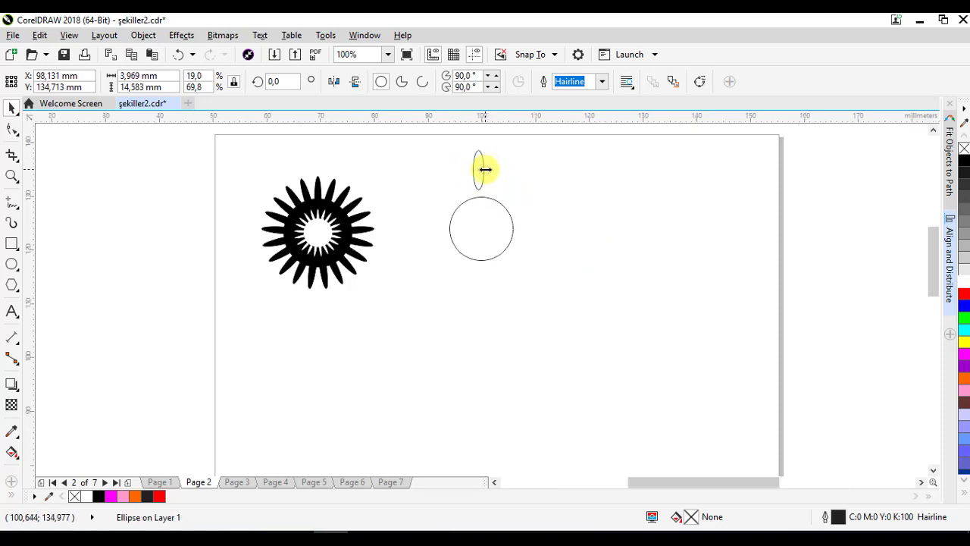
{"action": "left_click_drag", "start_coordinate": [366, 236], "coordinate": [398, 261]}
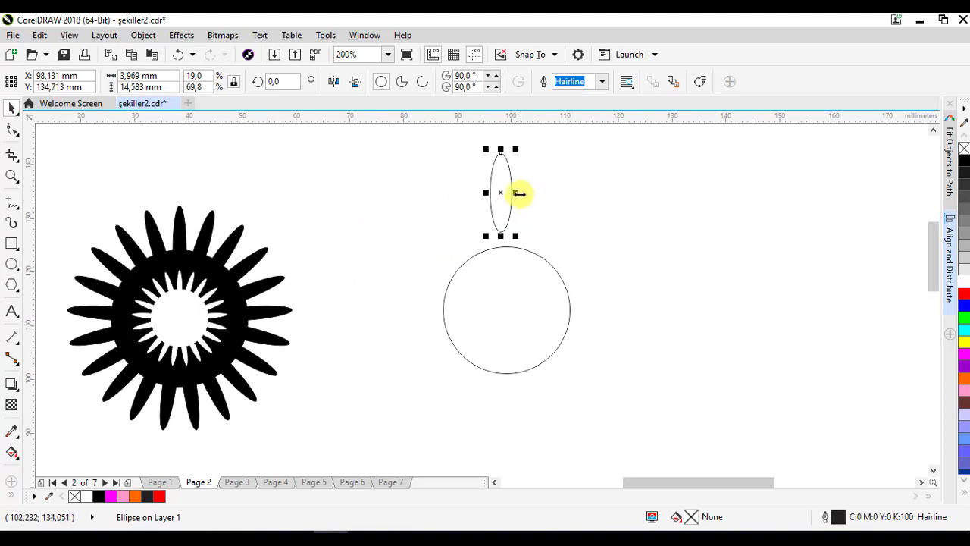
- Reduce the upright ellipse to about 2.6 mm wide and 12 mm high
{"action": "left_click_drag", "start_coordinate": [518, 194], "coordinate": [520, 196]}
{"action": "left_click", "coordinate": [588, 158]}
{"action": "left_click", "coordinate": [529, 54]}
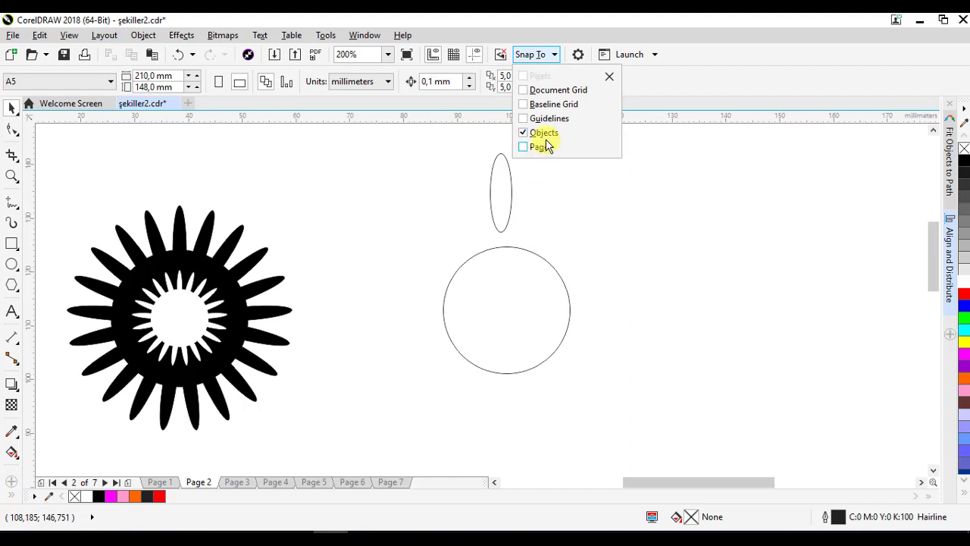
{"action": "left_click", "coordinate": [563, 203]}
{"action": "left_click_drag", "start_coordinate": [514, 193], "coordinate": [512, 188]}
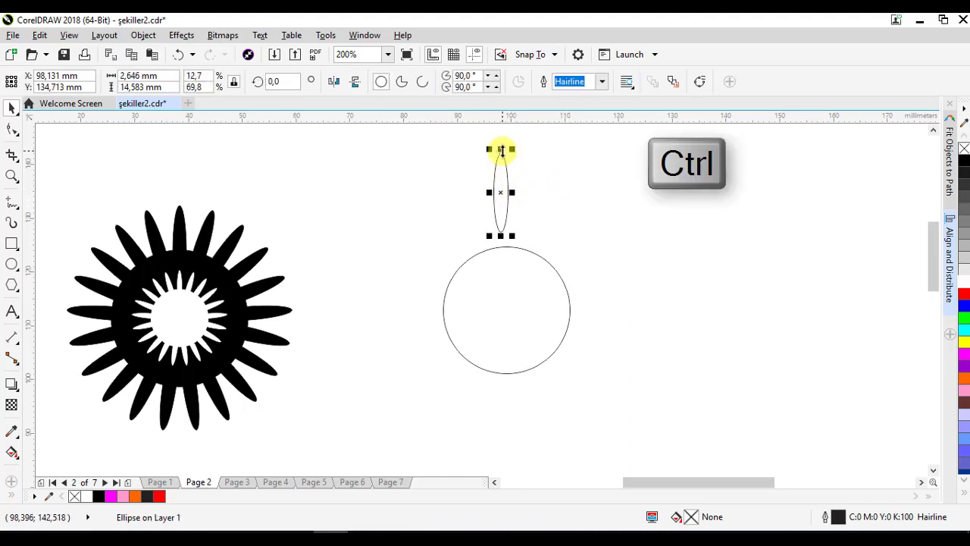
{"action": "left_click_drag", "start_coordinate": [500, 148], "coordinate": [503, 162]}
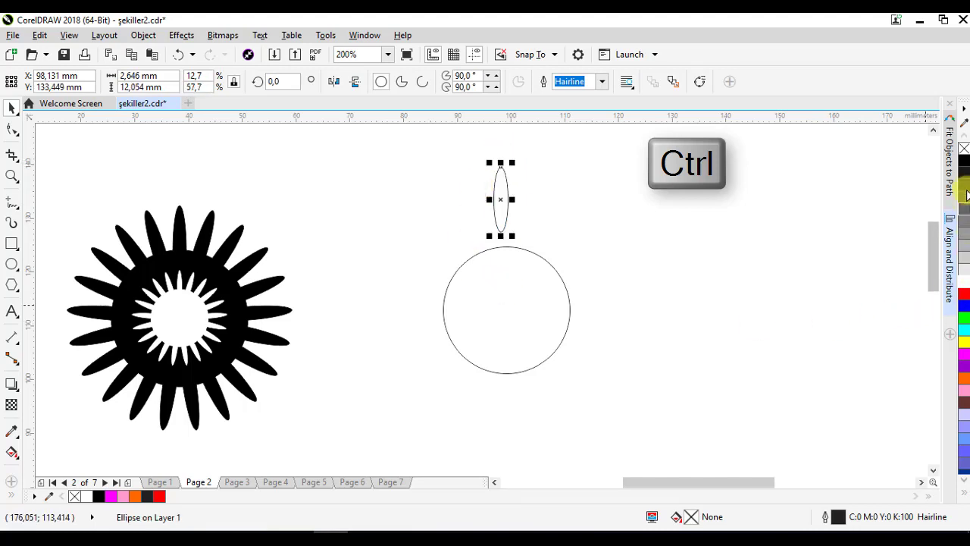
- Fill the narrow ellipse and the large circle with black
{"action": "left_click", "coordinate": [964, 161]}
{"action": "left_click", "coordinate": [567, 303]}
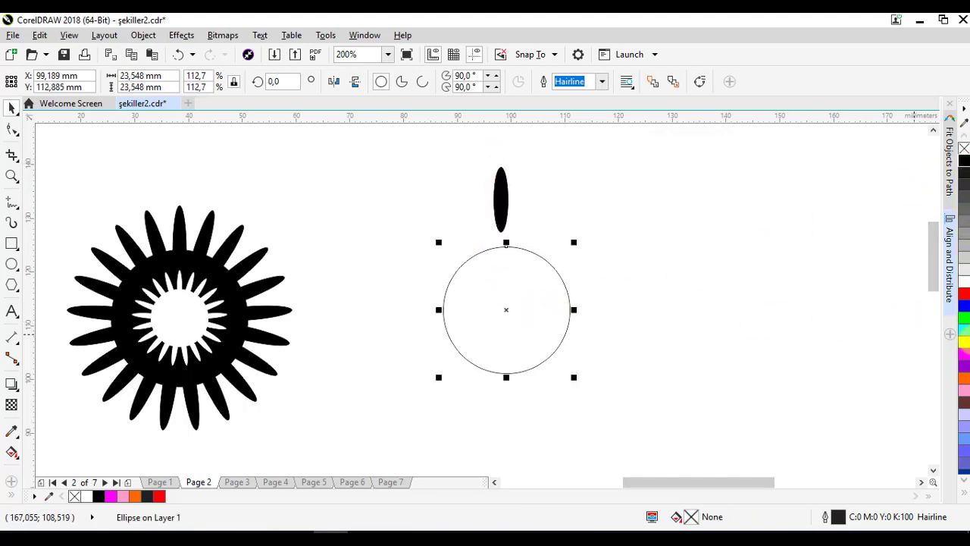
{"action": "left_click", "coordinate": [965, 163]}
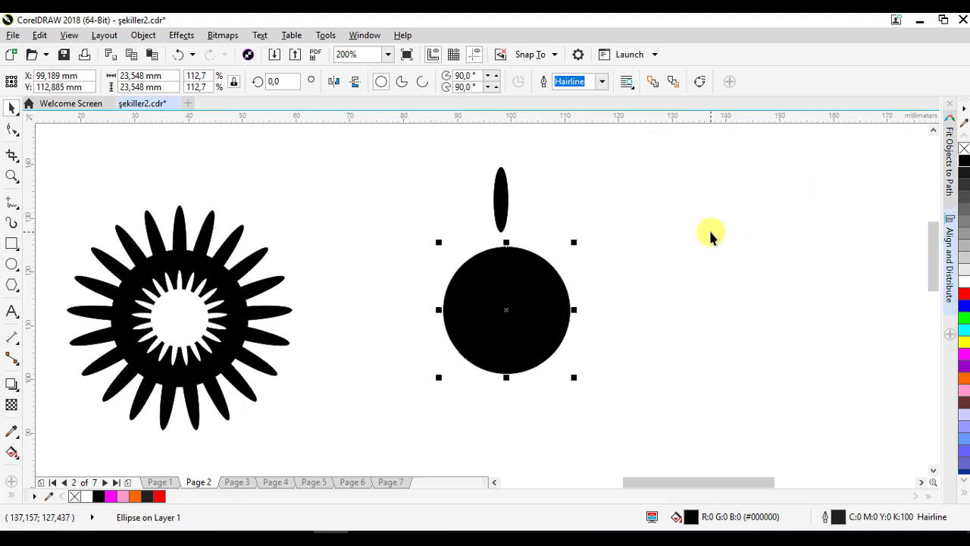
{"action": "left_click", "coordinate": [879, 171]}
{"action": "left_click", "coordinate": [952, 107]}
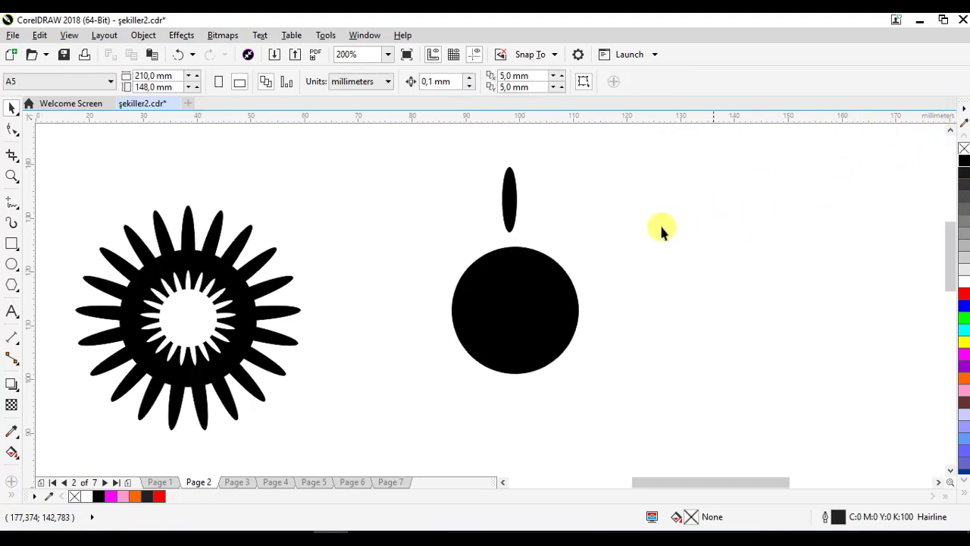
- Shift the circle so it sits beneath the ellipse and set 20 duplicates for the ellipse in Fit Objects to Path
{"action": "left_click", "coordinate": [531, 315]}
{"action": "left_click", "coordinate": [510, 209]}
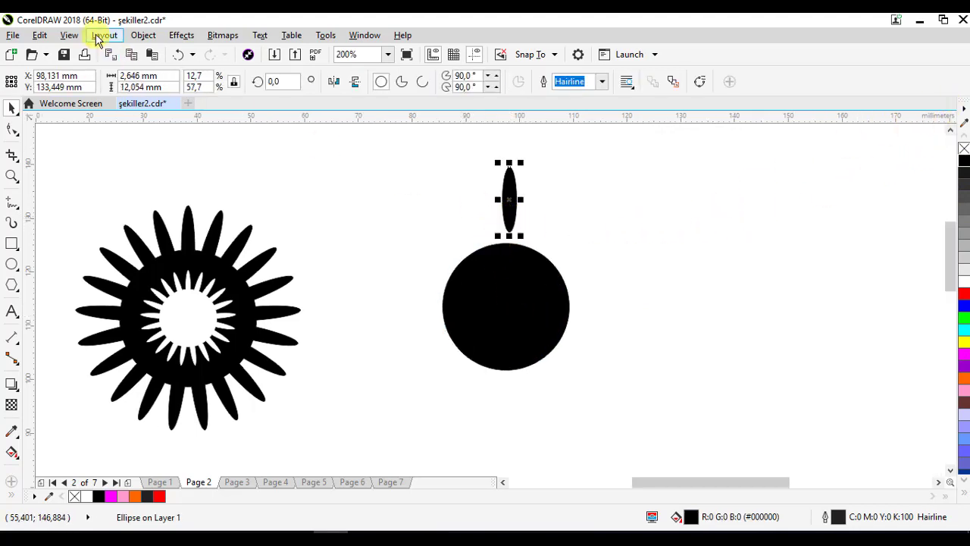
{"action": "left_click", "coordinate": [144, 36]}
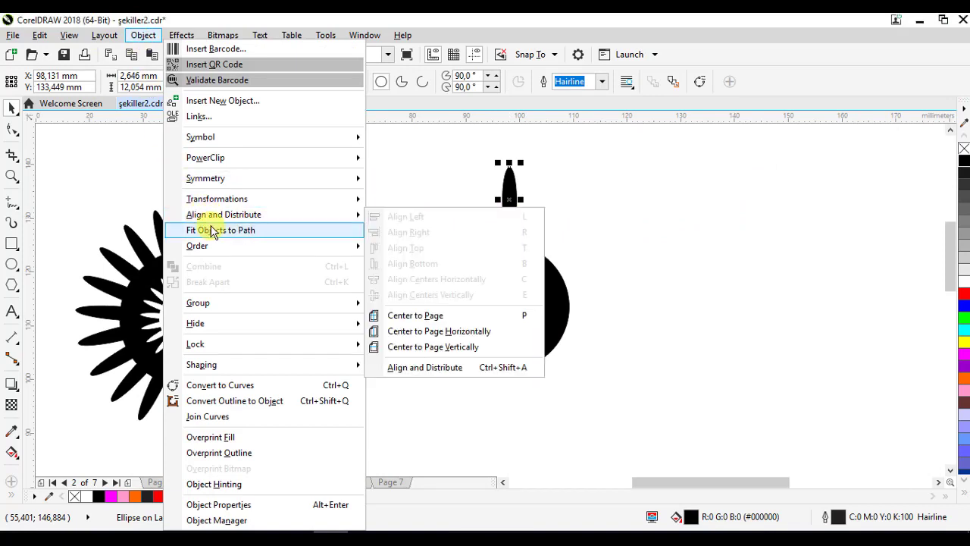
{"action": "left_click", "coordinate": [240, 231]}
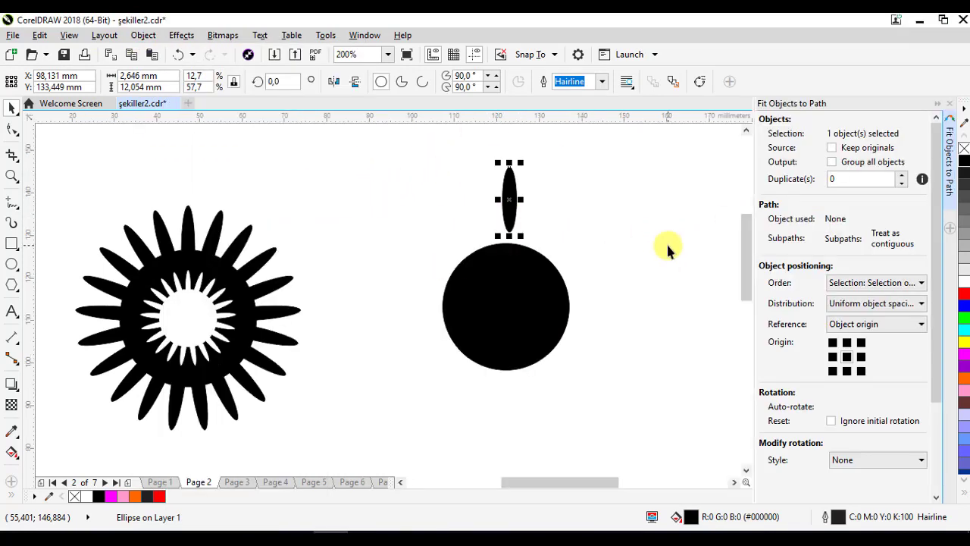
{"action": "left_click", "coordinate": [860, 179]}
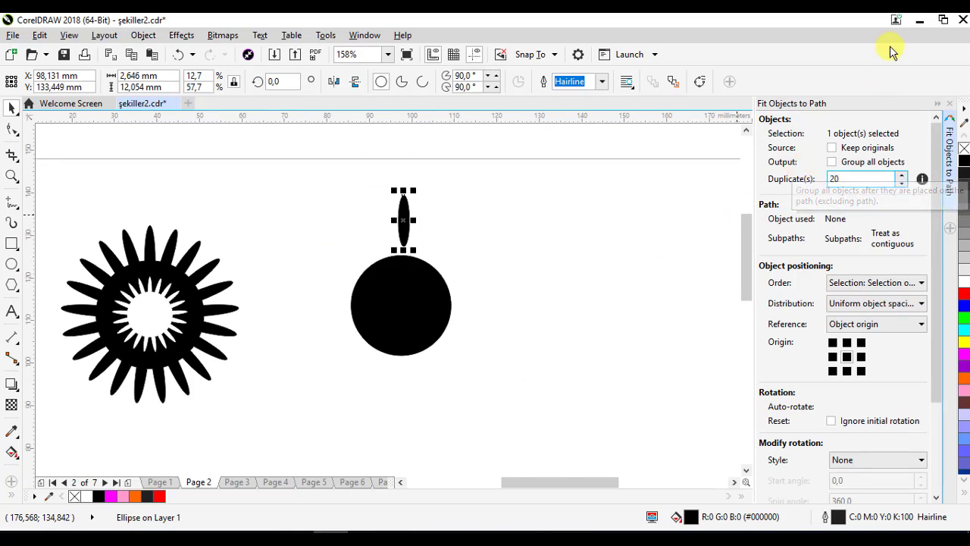
- Set the object origin to bottom centre and fit the duplicated ellipses around the black circle
{"action": "left_click_drag", "start_coordinate": [934, 371], "coordinate": [942, 432]}
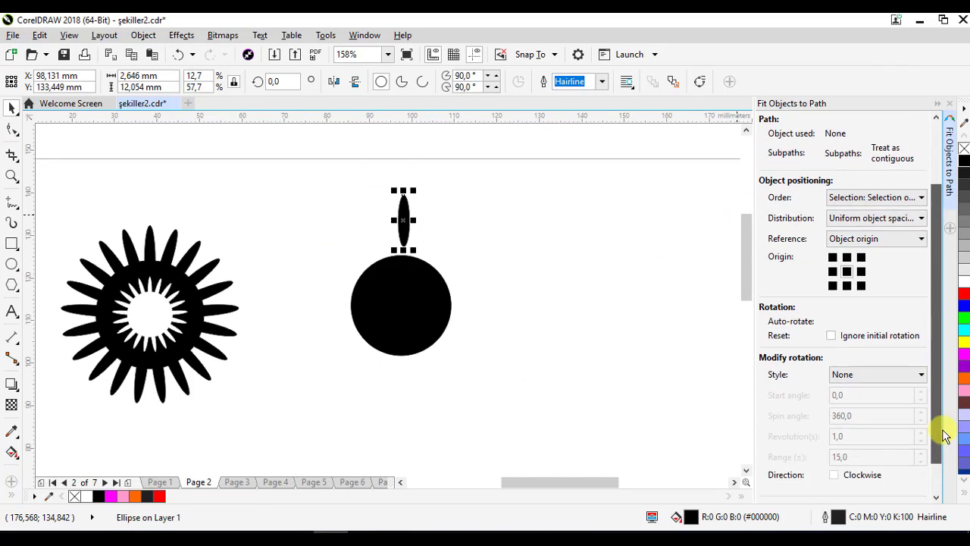
{"action": "scroll", "coordinate": [939, 326], "scroll_direction": "down", "scroll_amount": 2}
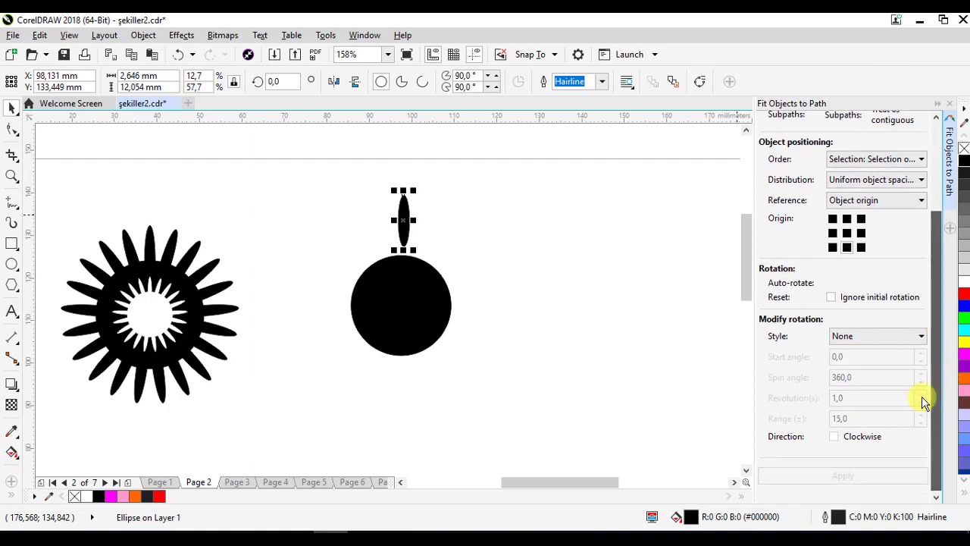
{"action": "left_click", "coordinate": [395, 321], "text": "shift"}
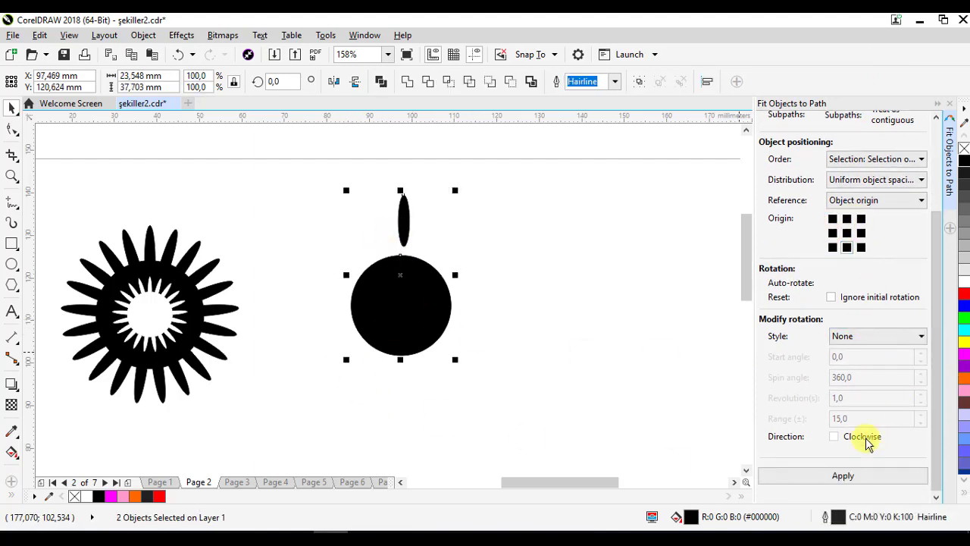
{"action": "left_click", "coordinate": [862, 484]}
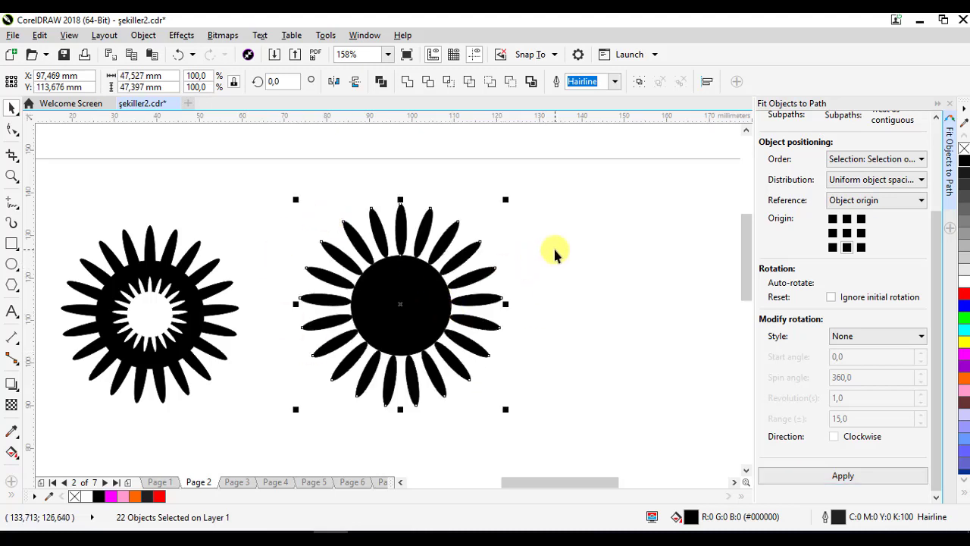
- Scale only the ring of petals concentrically to about 40.3 mm wide so their bases overlap the black circle
{"action": "left_click", "coordinate": [540, 241]}
{"action": "left_click_drag", "start_coordinate": [254, 175], "coordinate": [557, 425]}
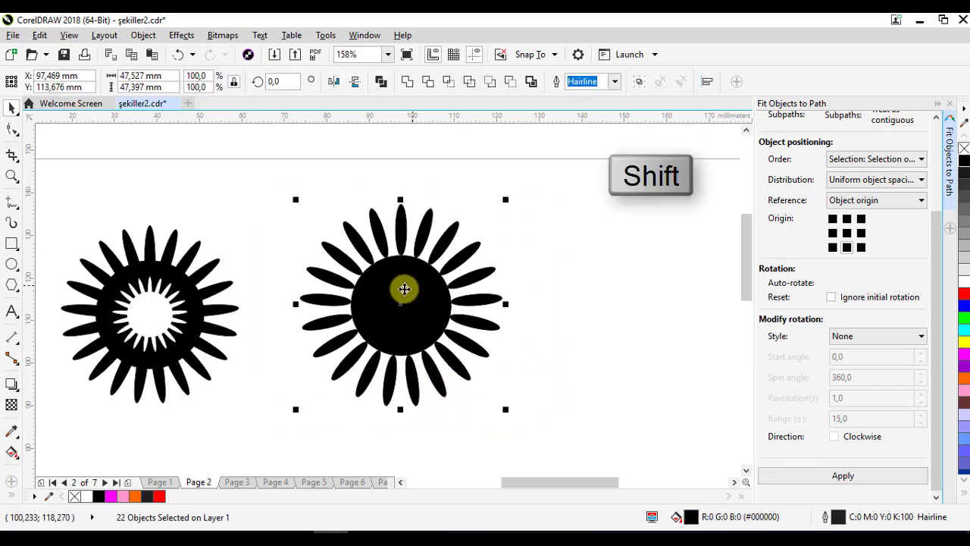
{"action": "left_click_drag", "start_coordinate": [501, 411], "coordinate": [490, 406]}
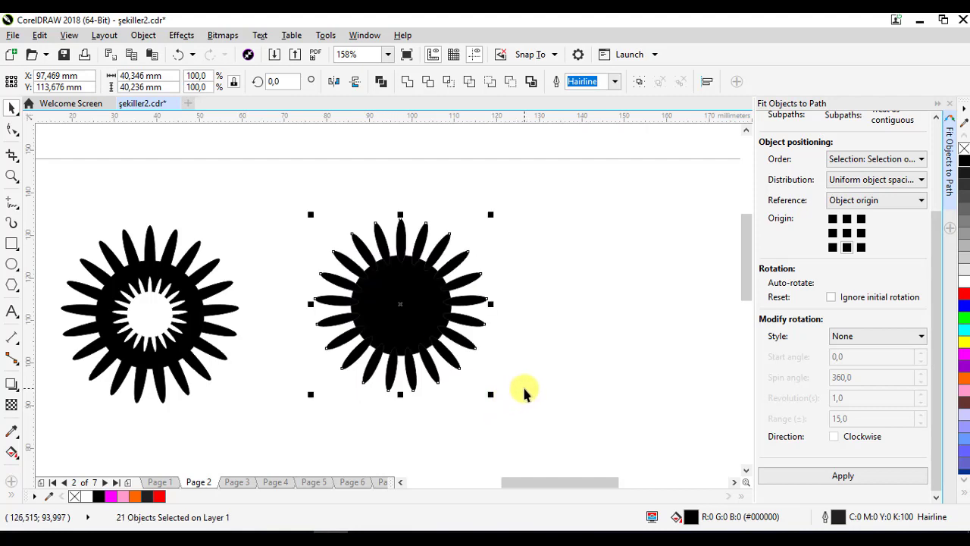
- Weld the petals and the central circle into a single shape
{"action": "left_click_drag", "start_coordinate": [249, 169], "coordinate": [563, 419]}
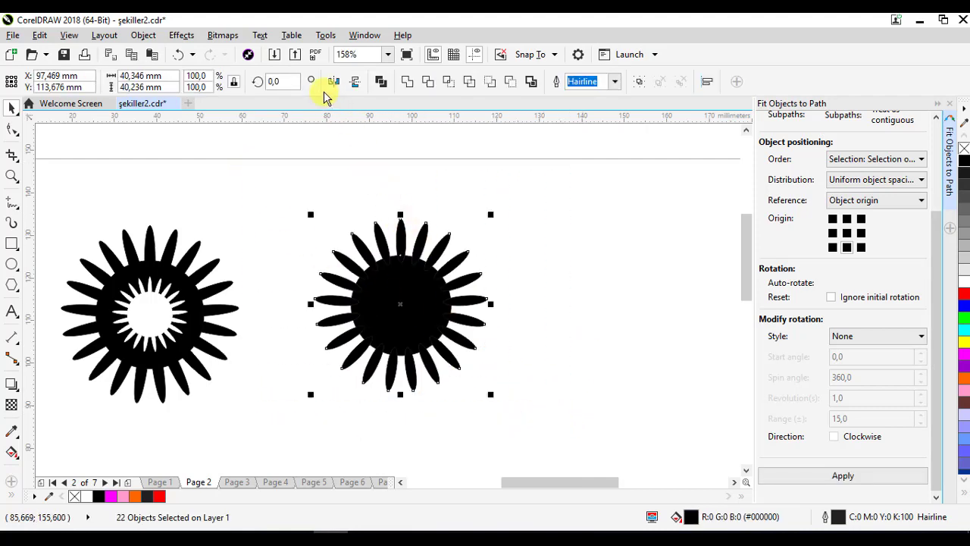
{"action": "left_click", "coordinate": [409, 81]}
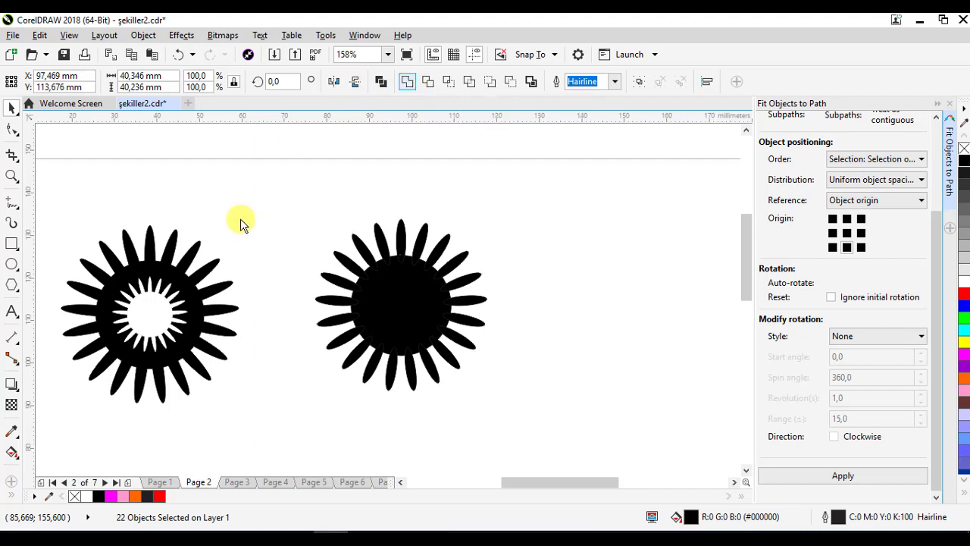
{"action": "left_click", "coordinate": [564, 284]}
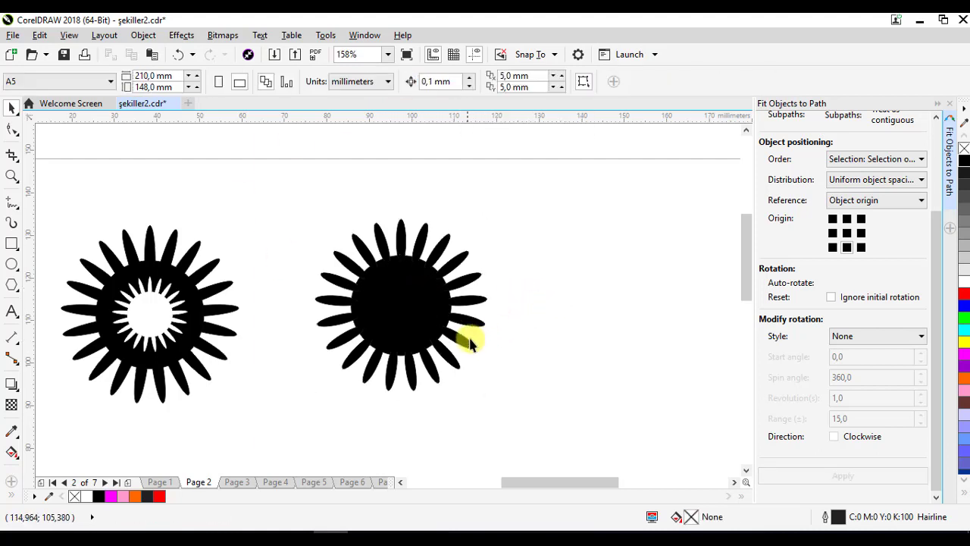
- Add a concentric copy of the sunburst scaled to about 18.6 mm wide and fill it with white
{"action": "left_click_drag", "start_coordinate": [493, 395], "coordinate": [443, 372]}
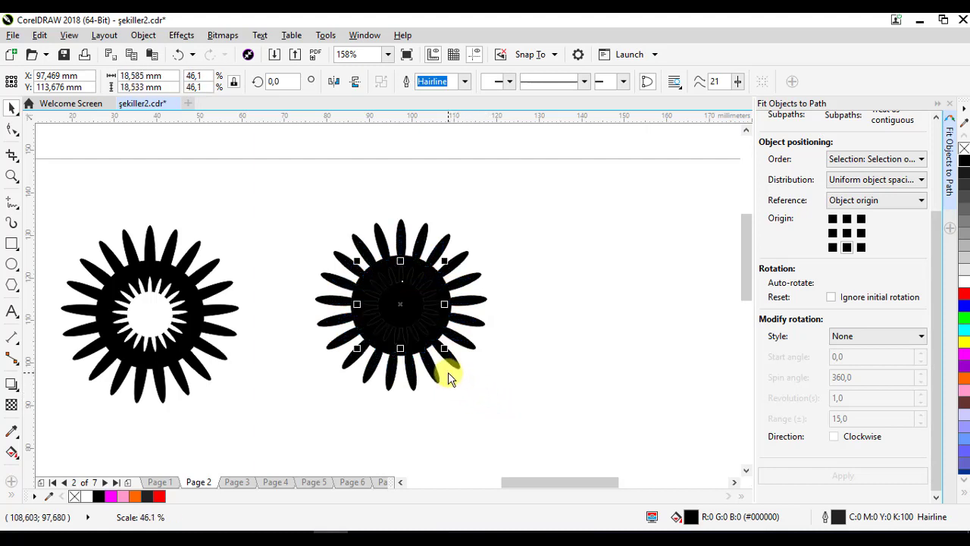
{"action": "left_click", "coordinate": [964, 282]}
{"action": "left_click", "coordinate": [581, 299]}
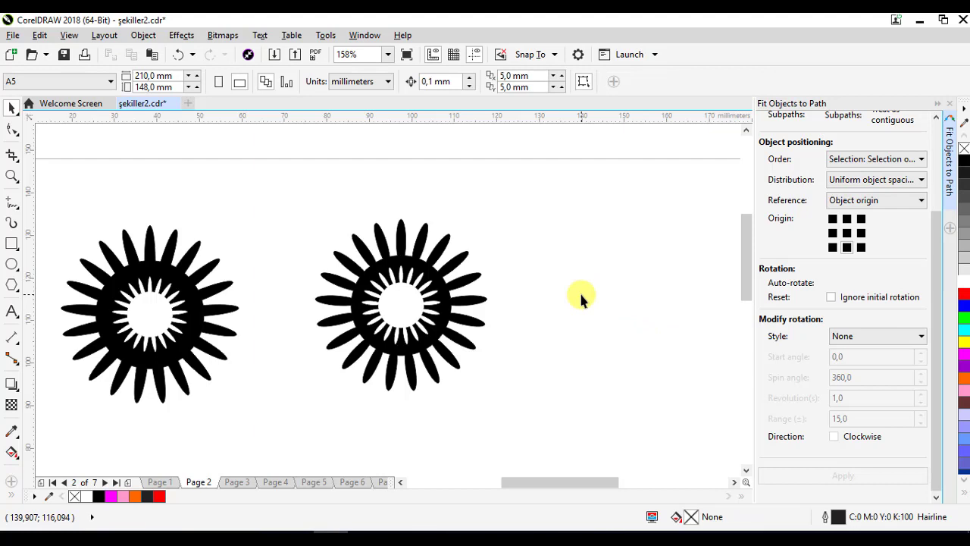
{"action": "left_click", "coordinate": [947, 106]}
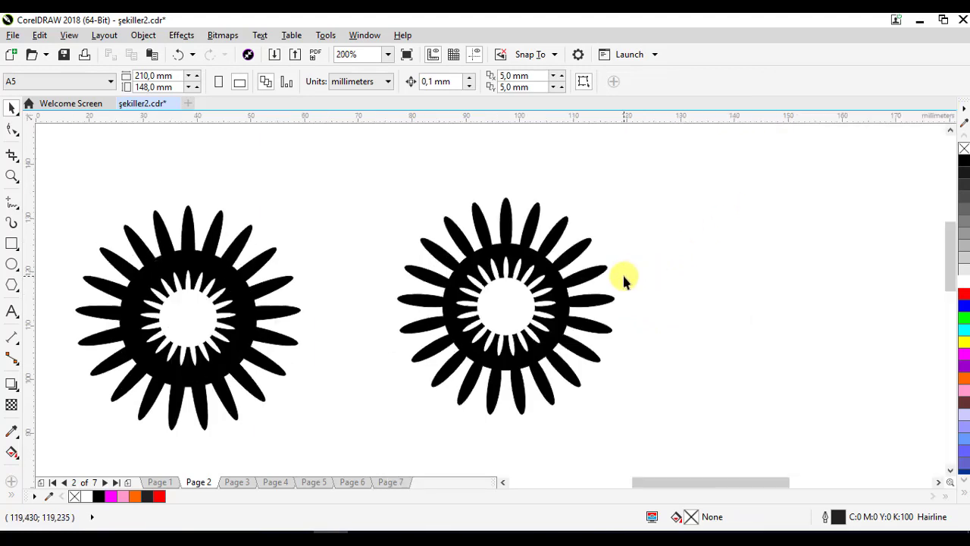
{"action": "scroll", "coordinate": [624, 278], "scroll_direction": "down", "scroll_amount": 2}
{"action": "left_click_drag", "start_coordinate": [583, 379], "coordinate": [494, 359]}
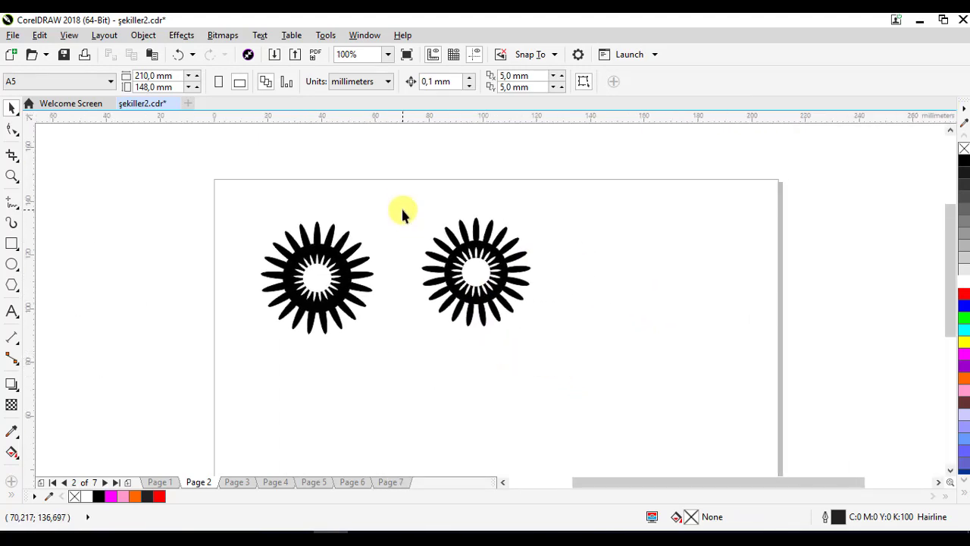
{"action": "left_click_drag", "start_coordinate": [637, 342], "coordinate": [637, 342]}
{"action": "left_click_drag", "start_coordinate": [497, 292], "coordinate": [471, 299]}
{"action": "left_click", "coordinate": [637, 394]}
- On Page 3, draw a vertical line about 20.2 mm long beside the flower and retrace it to its start to close it
{"action": "left_click", "coordinate": [244, 481]}
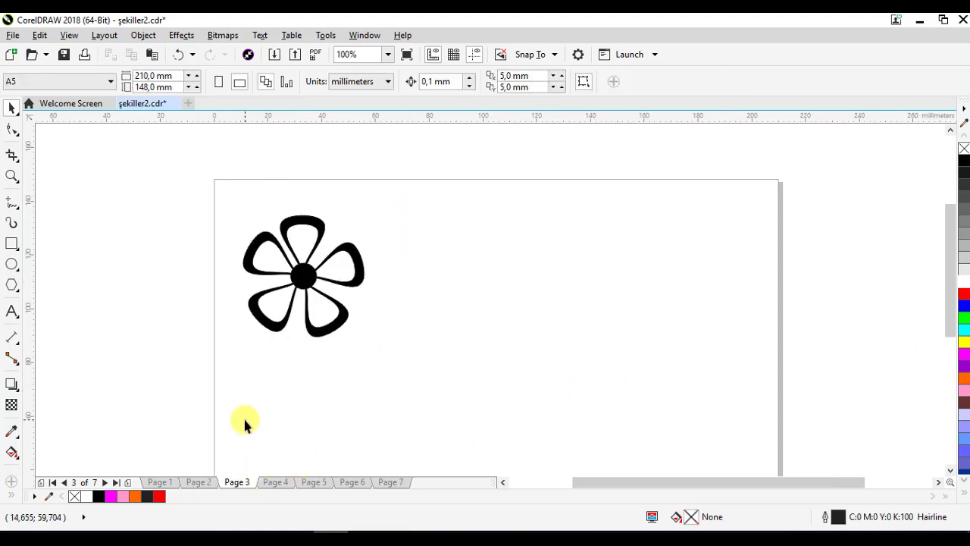
{"action": "scroll", "coordinate": [417, 313], "scroll_direction": "up", "scroll_amount": 1}
{"action": "left_click_drag", "start_coordinate": [345, 267], "coordinate": [368, 309]}
{"action": "left_click", "coordinate": [12, 203]}
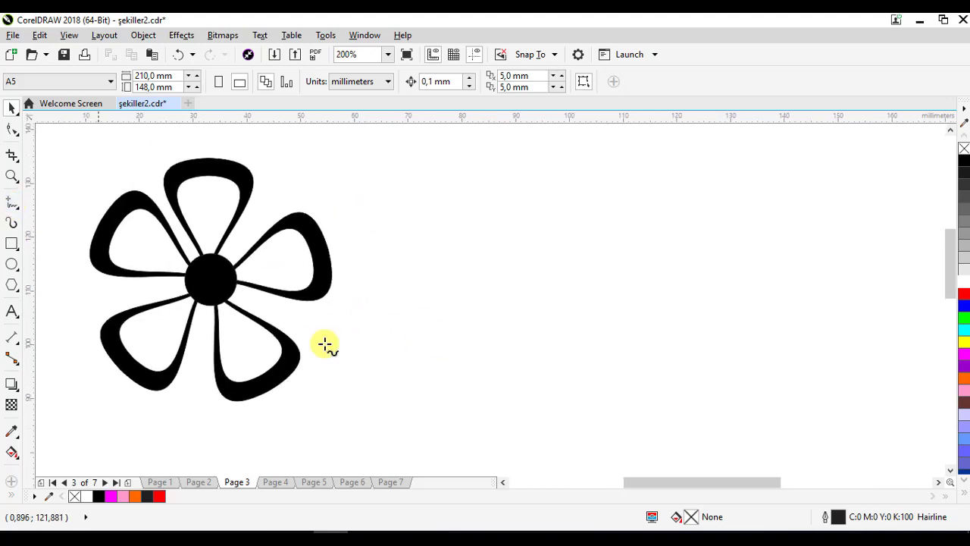
{"action": "left_click", "coordinate": [497, 206]}
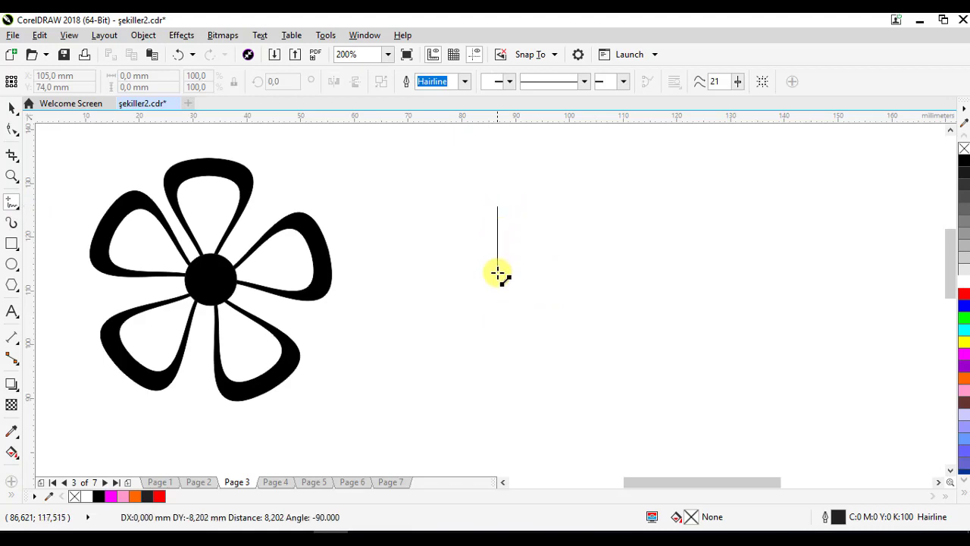
{"action": "left_click", "coordinate": [498, 318]}
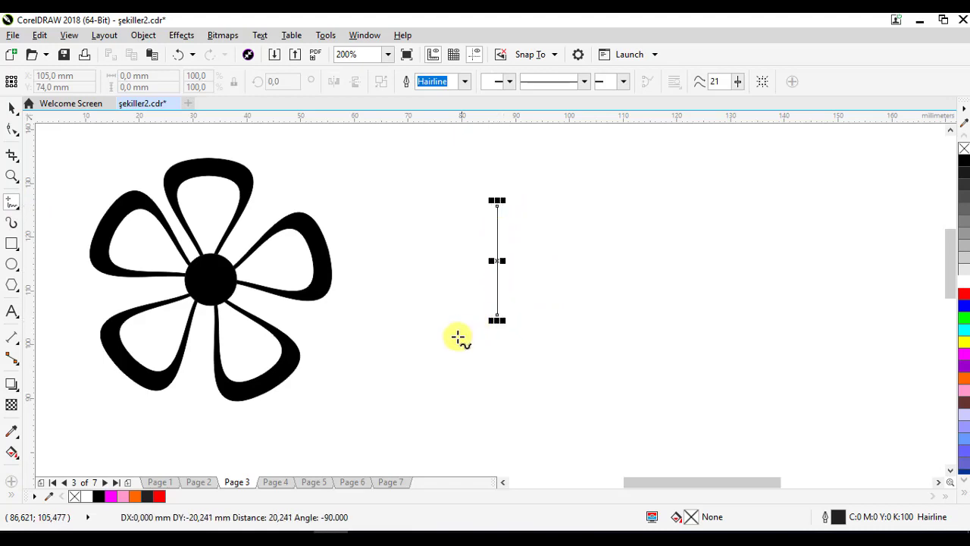
{"action": "left_click", "coordinate": [497, 318]}
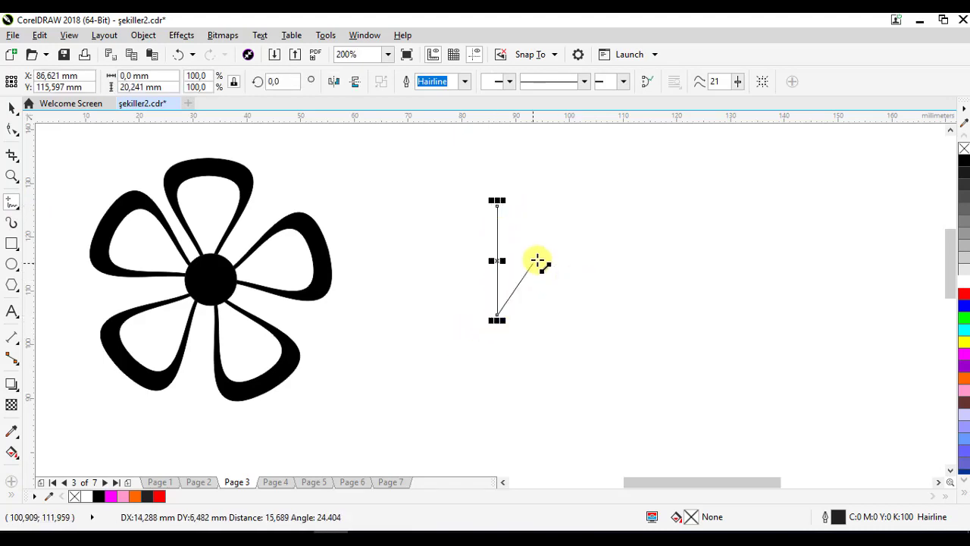
{"action": "left_click", "coordinate": [497, 203]}
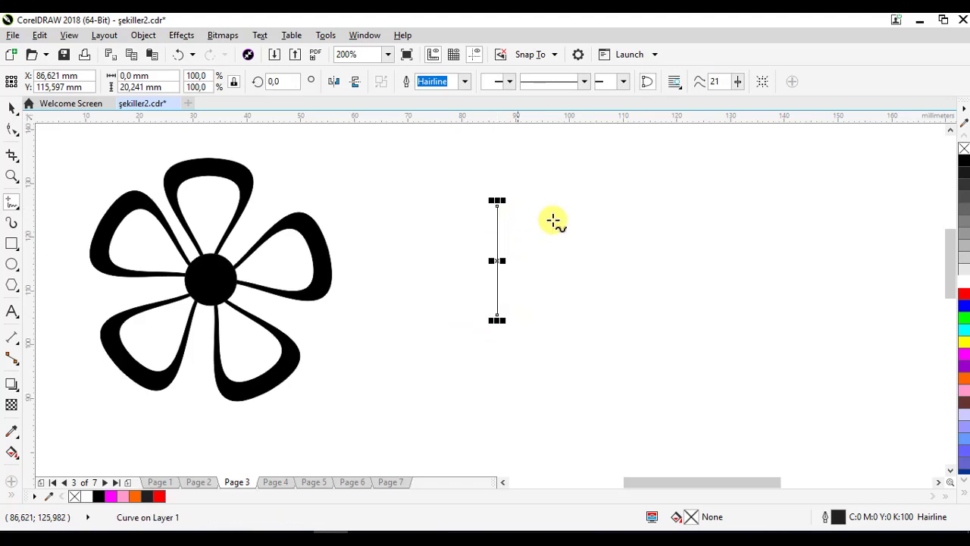
- Convert one of the line's segments to a curve and bend it outward into a half petal about 5.5 mm wide
{"action": "left_click", "coordinate": [11, 130]}
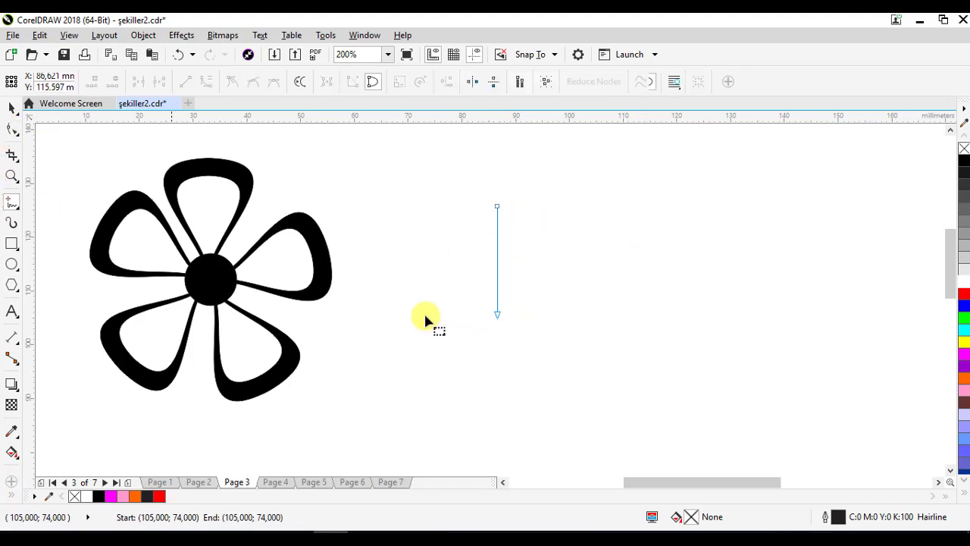
{"action": "left_click", "coordinate": [497, 260]}
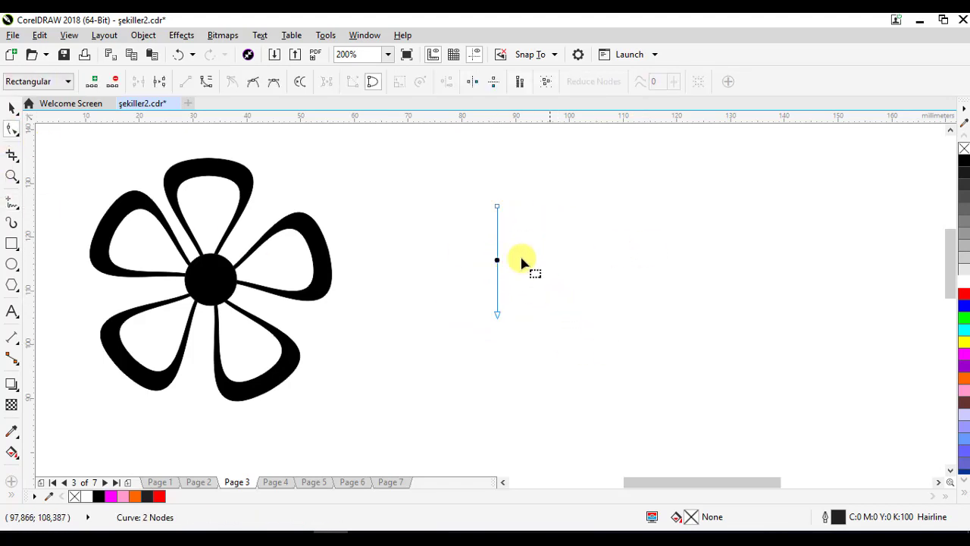
{"action": "left_click", "coordinate": [206, 82]}
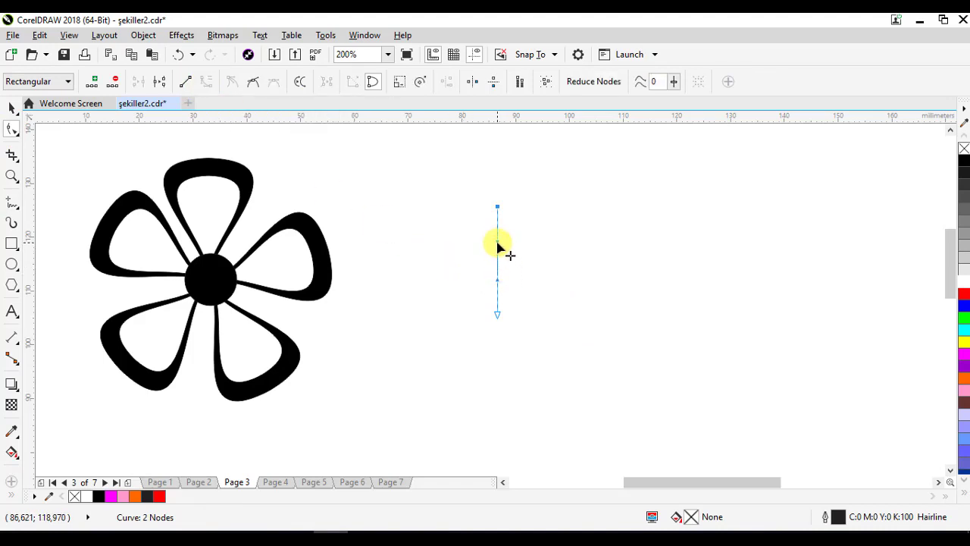
{"action": "left_click_drag", "start_coordinate": [498, 243], "coordinate": [560, 208]}
{"action": "left_click_drag", "start_coordinate": [498, 284], "coordinate": [506, 286]}
- Create a horizontally mirrored copy of the half petal against its straight edge
{"action": "left_click", "coordinate": [11, 109]}
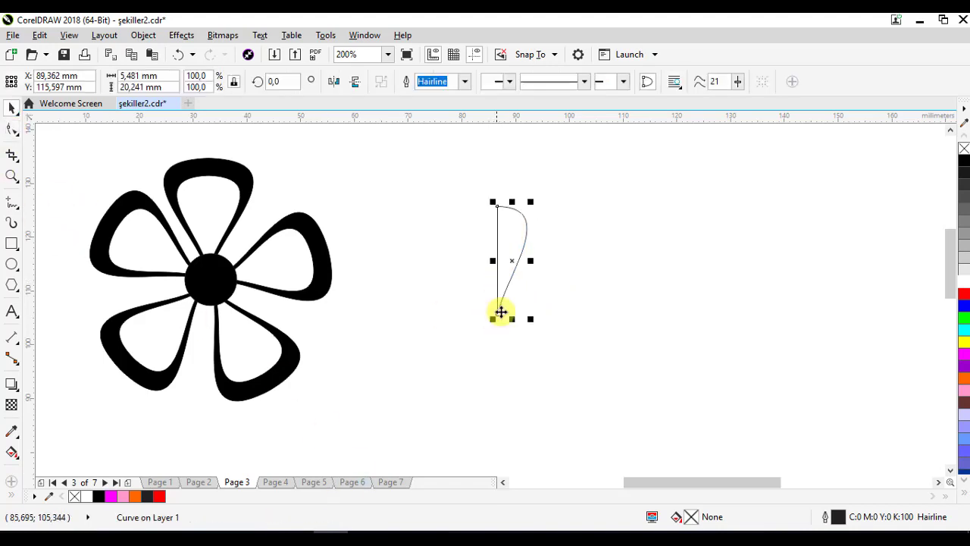
{"action": "left_click_drag", "start_coordinate": [532, 258], "coordinate": [468, 282]}
{"action": "left_click", "coordinate": [429, 212]}
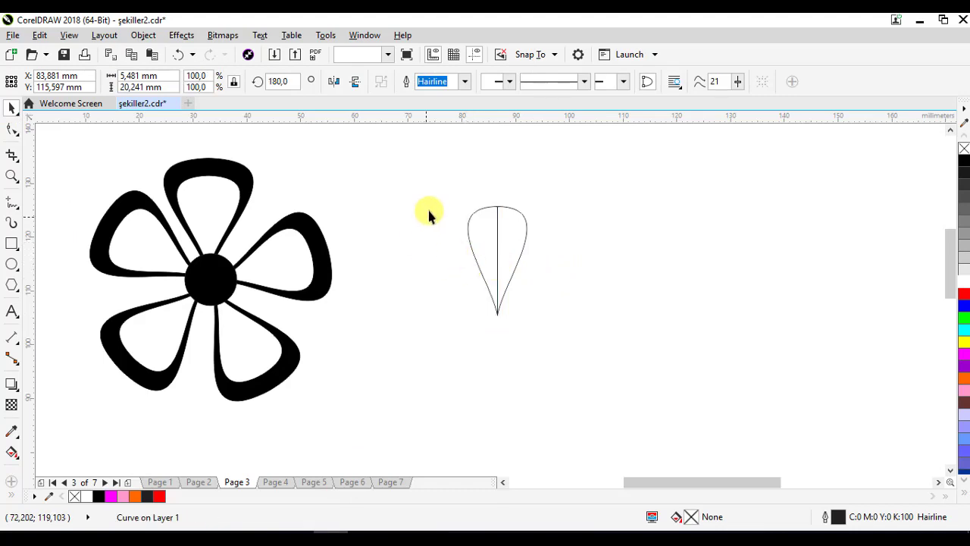
- Move both petal halves slightly toward the flower and merge them into one petal outline
{"action": "left_click_drag", "start_coordinate": [450, 181], "coordinate": [526, 318]}
{"action": "mouse_move", "coordinate": [506, 250]}
{"action": "left_mouse_down"}
{"action": "mouse_move", "coordinate": [479, 243]}
{"action": "mouse_move", "coordinate": [489, 243]}
{"action": "left_mouse_up"}
{"action": "key", "text": "ctrl+l"}
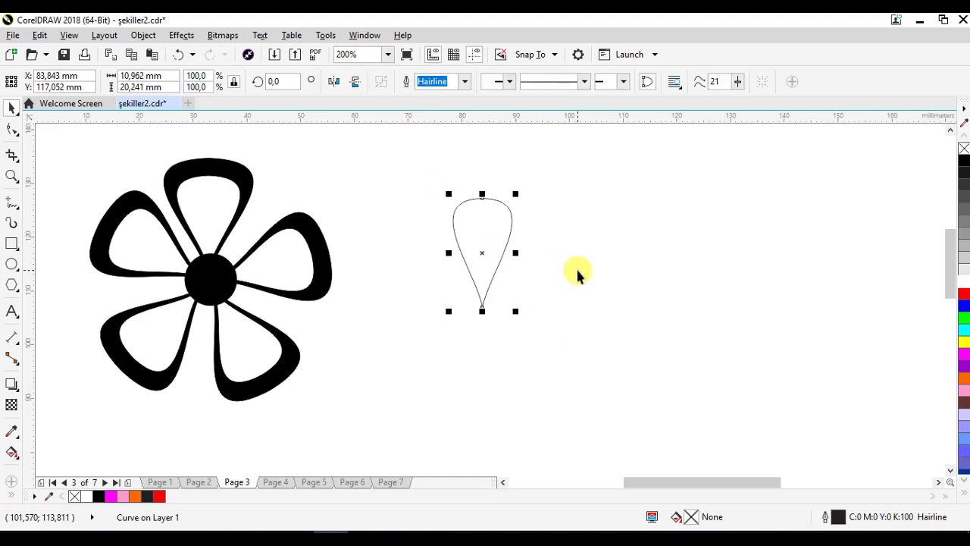
- Shorten the petal to about 17.7 mm high, fill it black and shift it slightly up toward the flower
{"action": "left_click_drag", "start_coordinate": [482, 311], "coordinate": [485, 298]}
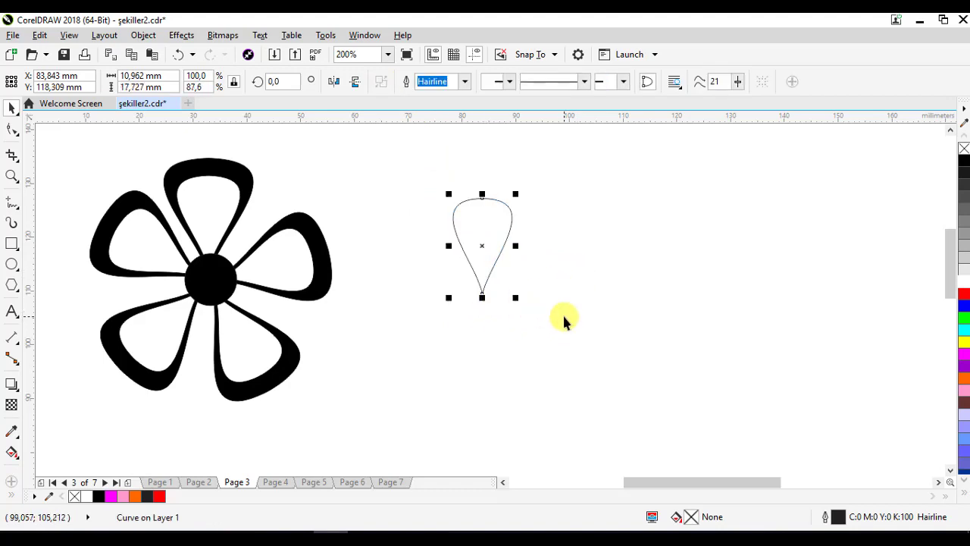
{"action": "left_click", "coordinate": [964, 162]}
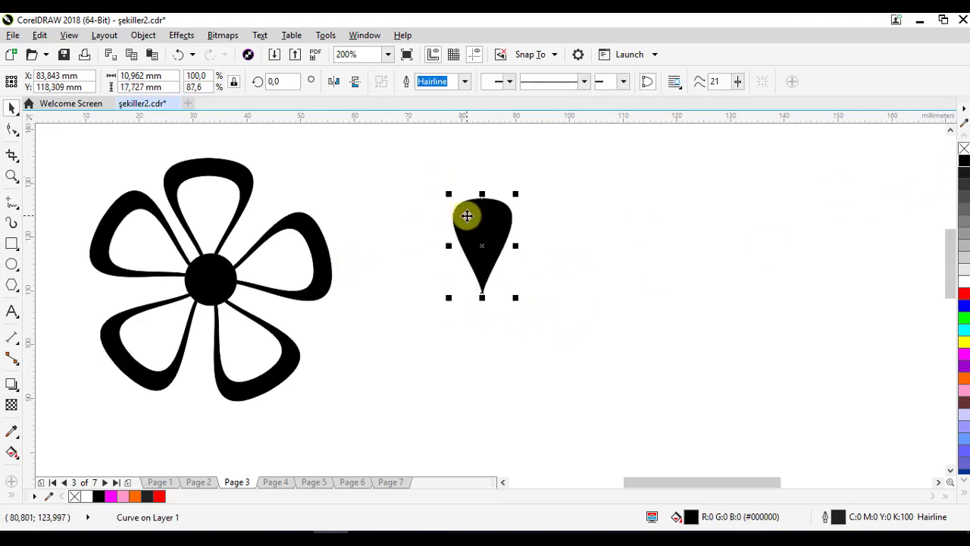
{"action": "left_click_drag", "start_coordinate": [465, 217], "coordinate": [449, 199]}
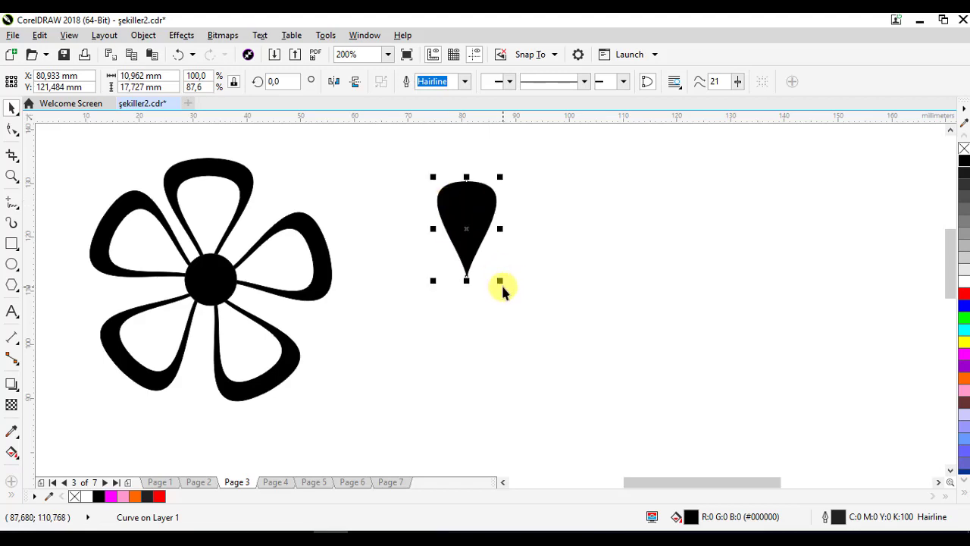
- Resize the black petal to about 15.8 × 21 mm against the reference flower's top petal and return it to the empty area
{"action": "mouse_move", "coordinate": [501, 288]}
{"action": "left_mouse_down"}
{"action": "mouse_move", "coordinate": [515, 290]}
{"action": "mouse_move", "coordinate": [506, 294]}
{"action": "left_mouse_up"}
{"action": "left_click_drag", "start_coordinate": [478, 225], "coordinate": [255, 210]}
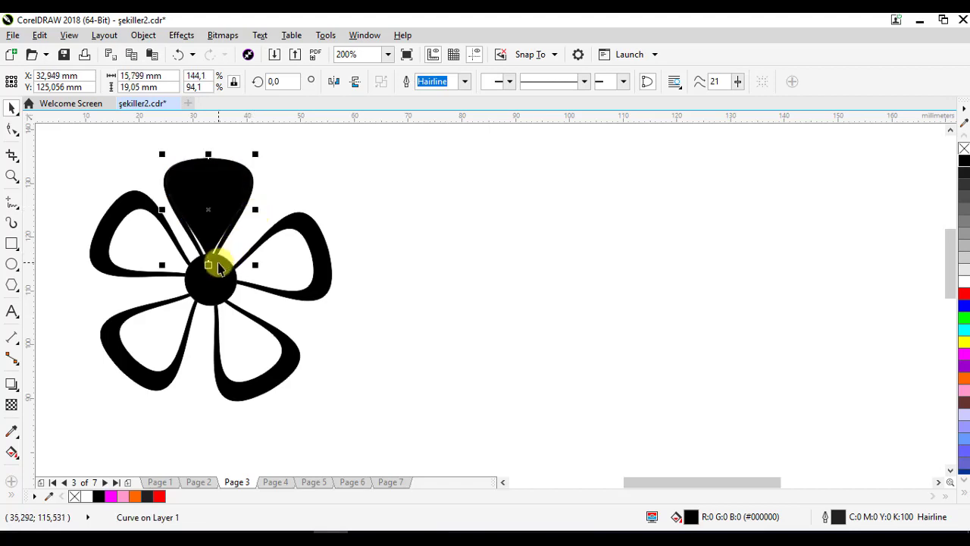
{"action": "left_click_drag", "start_coordinate": [210, 266], "coordinate": [206, 277]}
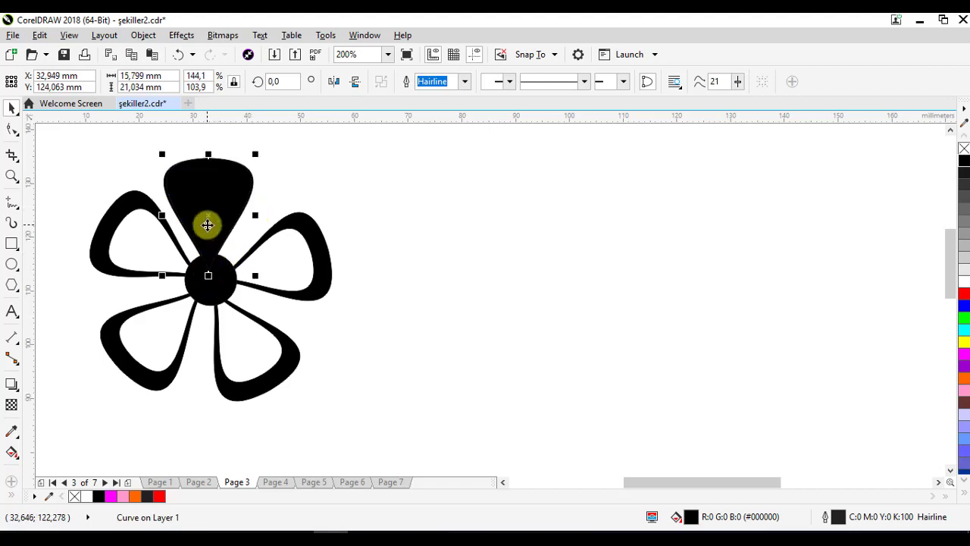
{"action": "left_click_drag", "start_coordinate": [206, 222], "coordinate": [440, 232]}
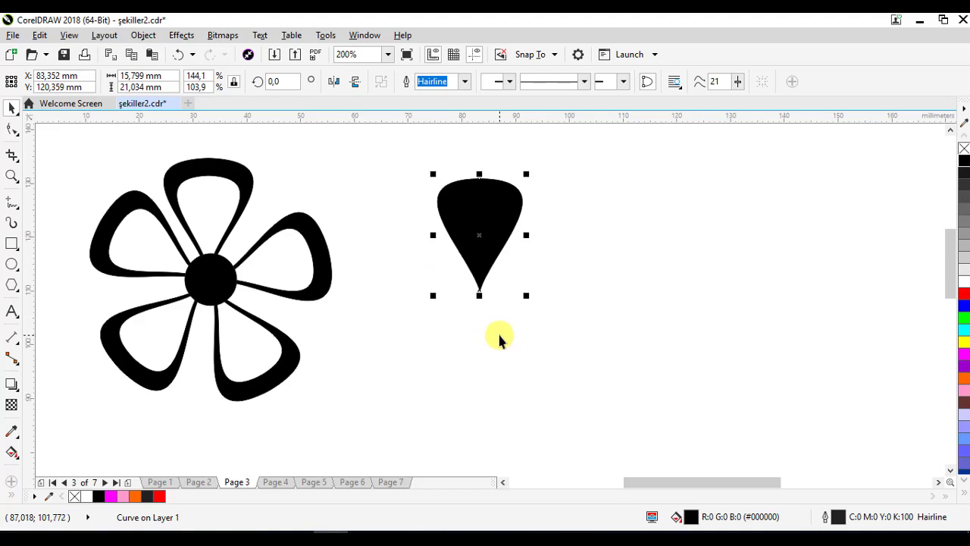
- Create a white copy inside the black petal and size it to about 12.4 × 16.3 mm, leaving a black rim
{"action": "left_click_drag", "start_coordinate": [479, 174], "coordinate": [479, 193]}
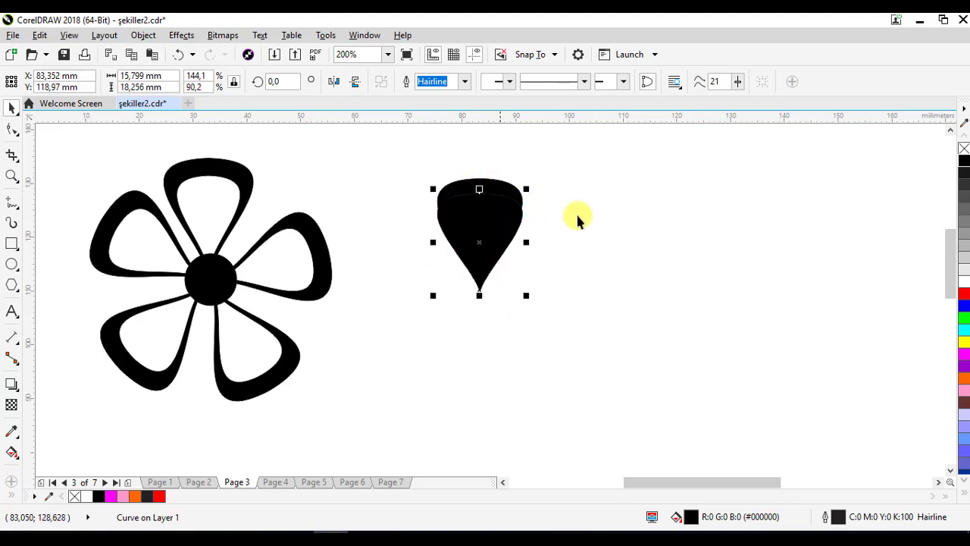
{"action": "left_click", "coordinate": [964, 281]}
{"action": "left_click_drag", "start_coordinate": [526, 243], "coordinate": [518, 246]}
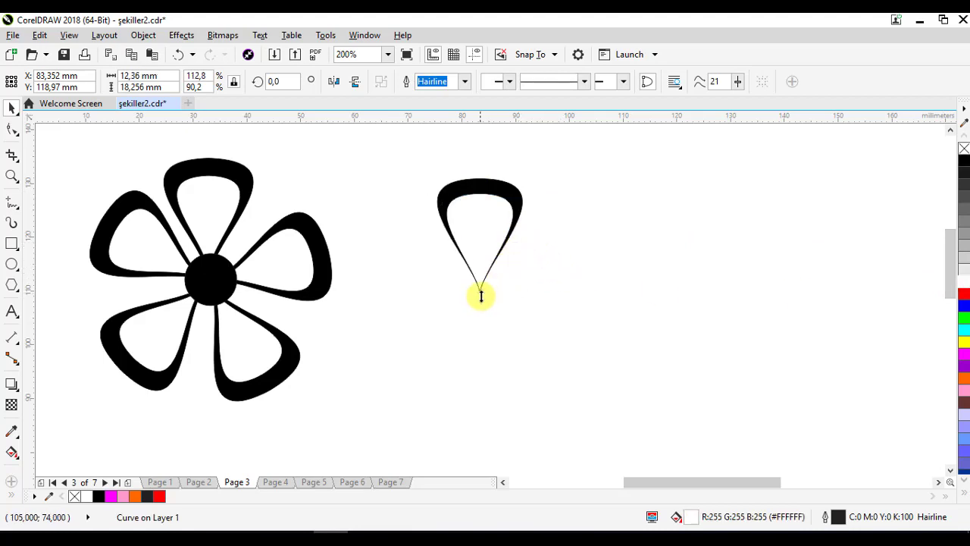
{"action": "left_click_drag", "start_coordinate": [480, 296], "coordinate": [486, 287]}
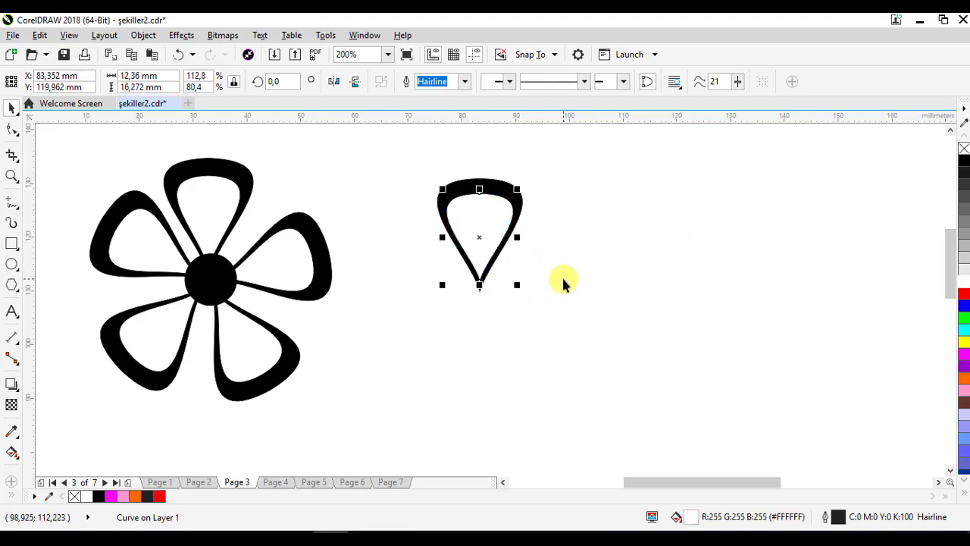
- Group the black and white petals and create a copy rotated 75° clockwise about a pivot at the petal's lower tip
{"action": "left_click_drag", "start_coordinate": [406, 159], "coordinate": [563, 275]}
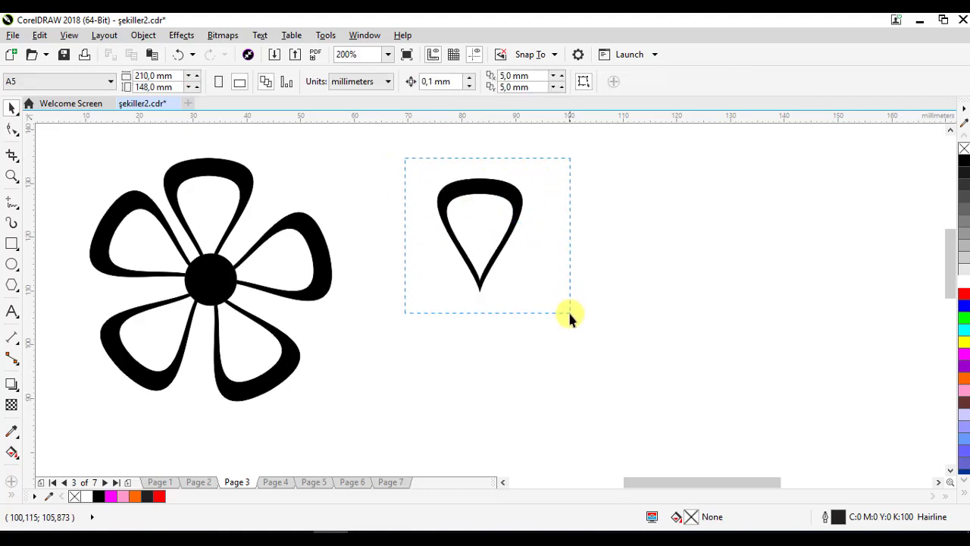
{"action": "left_click_drag", "start_coordinate": [569, 313], "coordinate": [569, 313]}
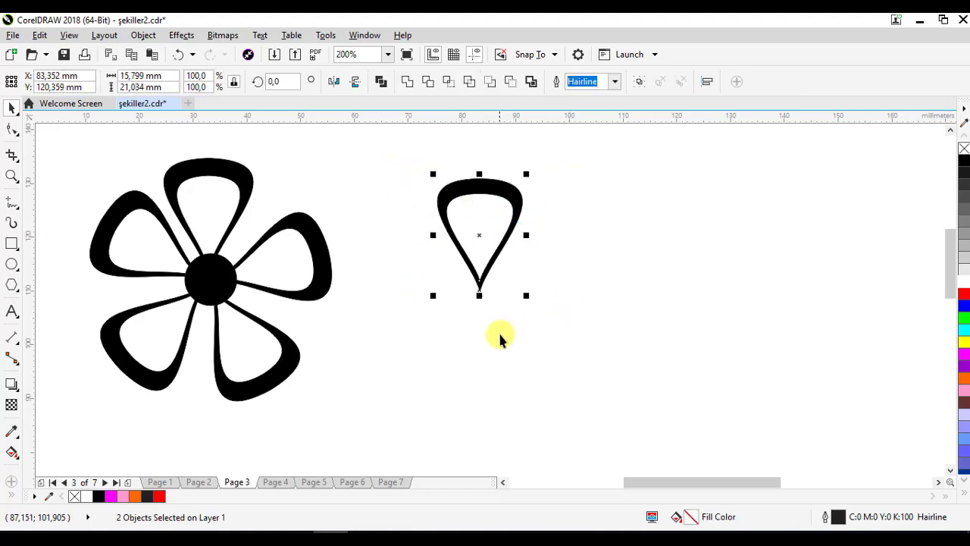
{"action": "left_click", "coordinate": [638, 84]}
{"action": "mouse_move", "coordinate": [493, 234]}
{"action": "left_mouse_down"}
{"action": "mouse_move", "coordinate": [498, 228]}
{"action": "mouse_move", "coordinate": [487, 286]}
{"action": "left_mouse_up"}
{"action": "left_click", "coordinate": [500, 226]}
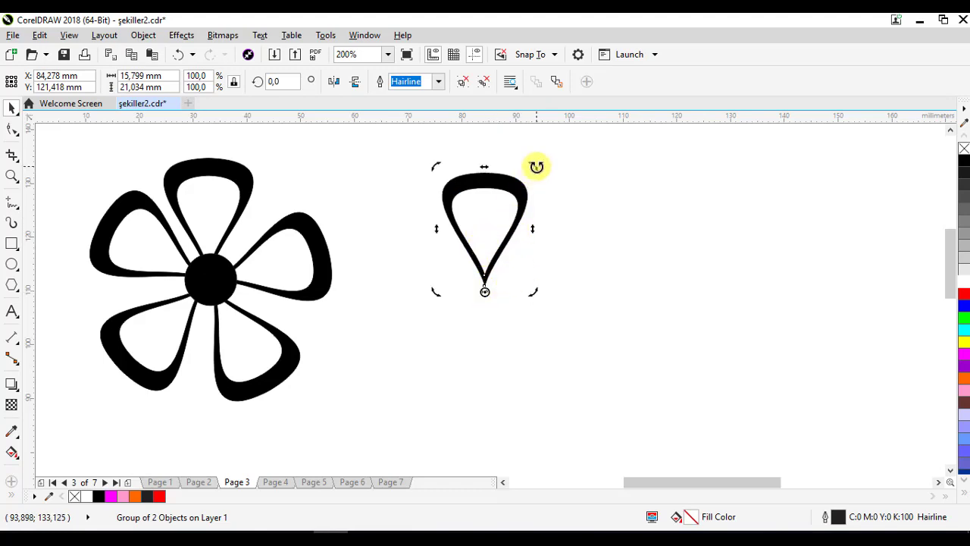
{"action": "left_click_drag", "start_coordinate": [535, 166], "coordinate": [626, 309]}
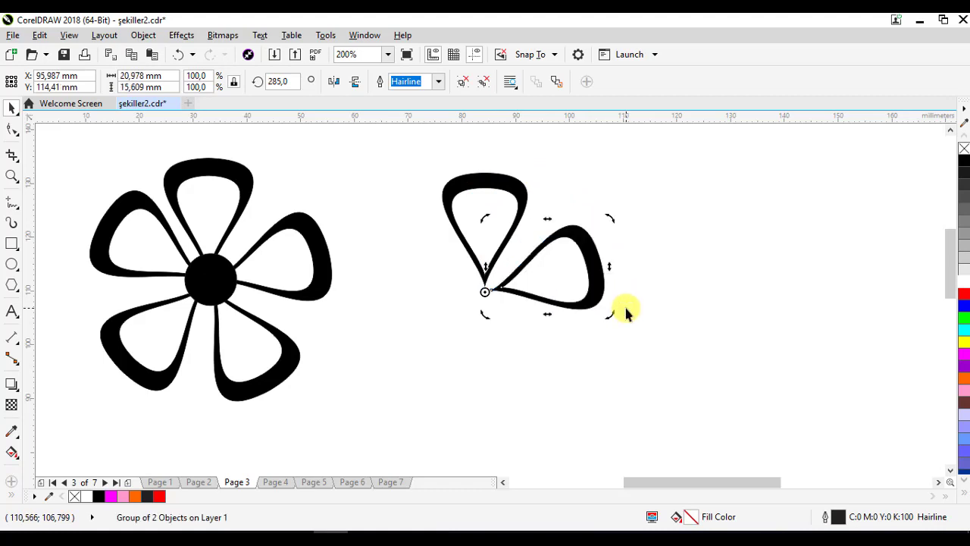
- Repeat the rotated duplicate three times to complete five petals, and move all petals farther from the reference flower
{"action": "left_click", "coordinate": [40, 35]}
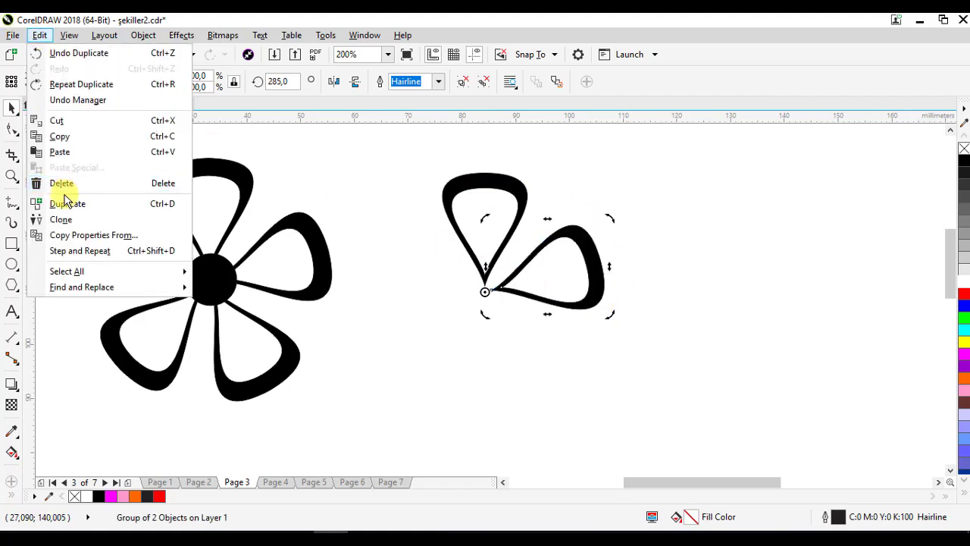
{"action": "left_click", "coordinate": [171, 205]}
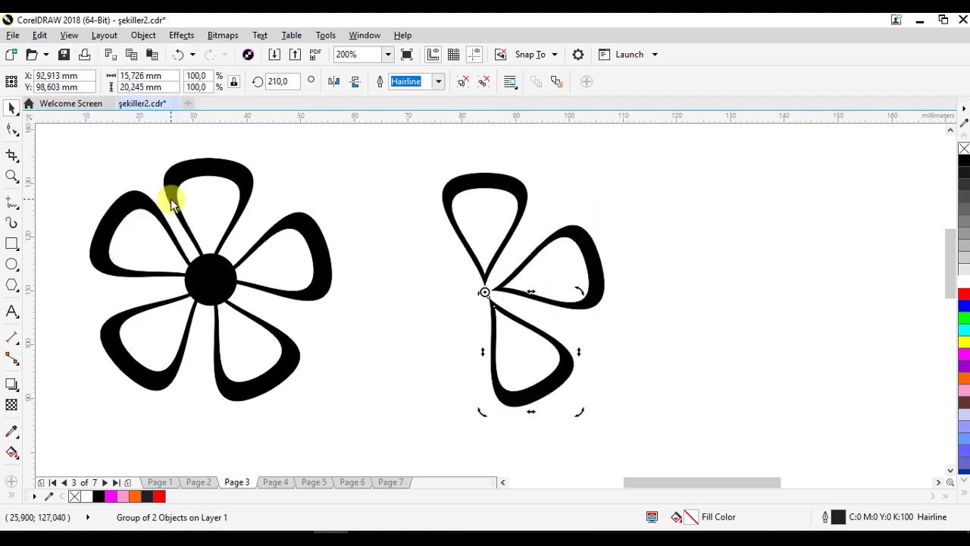
{"action": "left_click", "coordinate": [40, 35]}
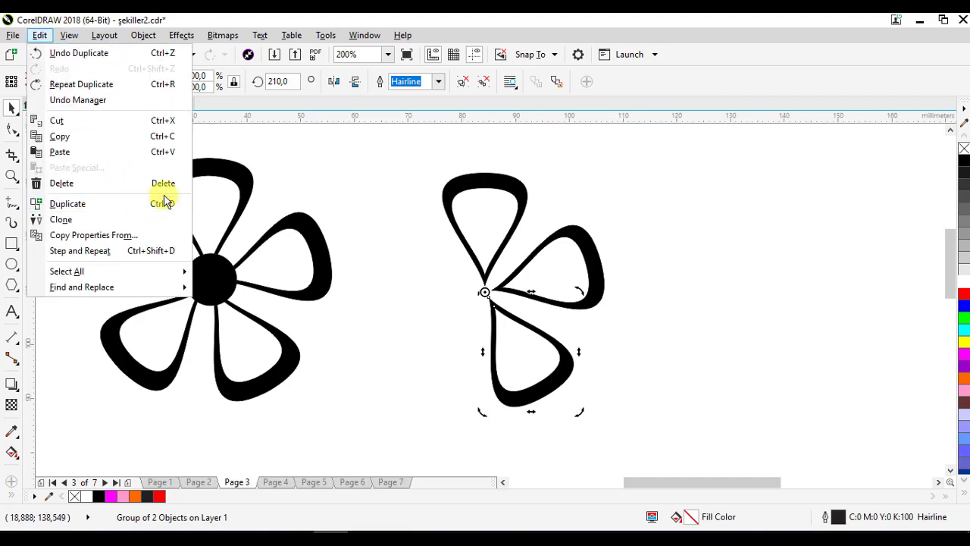
{"action": "left_click", "coordinate": [163, 203]}
{"action": "left_click", "coordinate": [39, 35]}
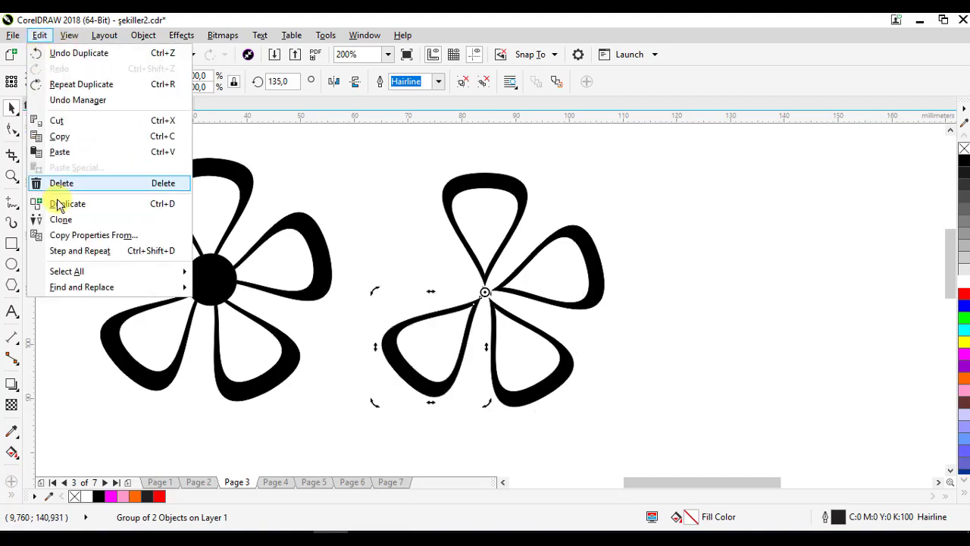
{"action": "left_click", "coordinate": [65, 203]}
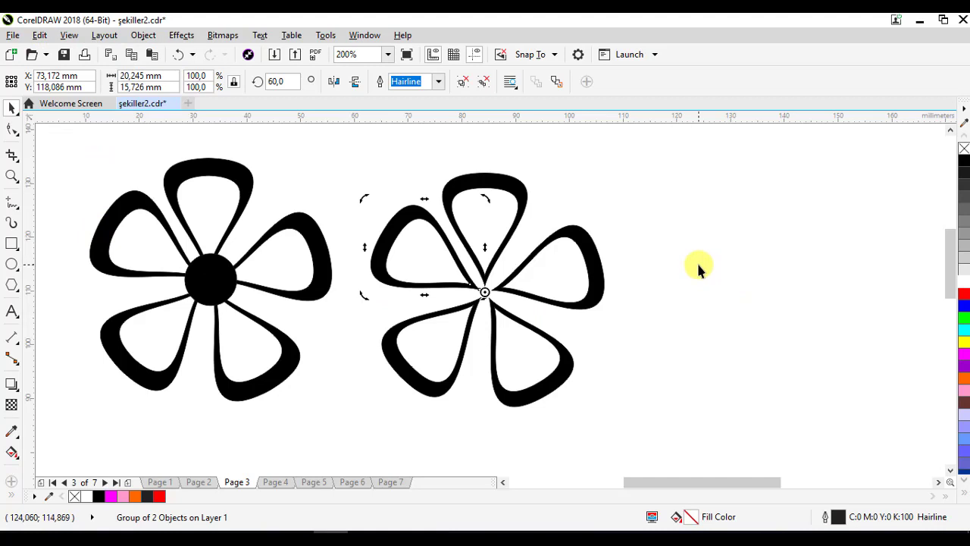
{"action": "left_click_drag", "start_coordinate": [313, 146], "coordinate": [697, 439]}
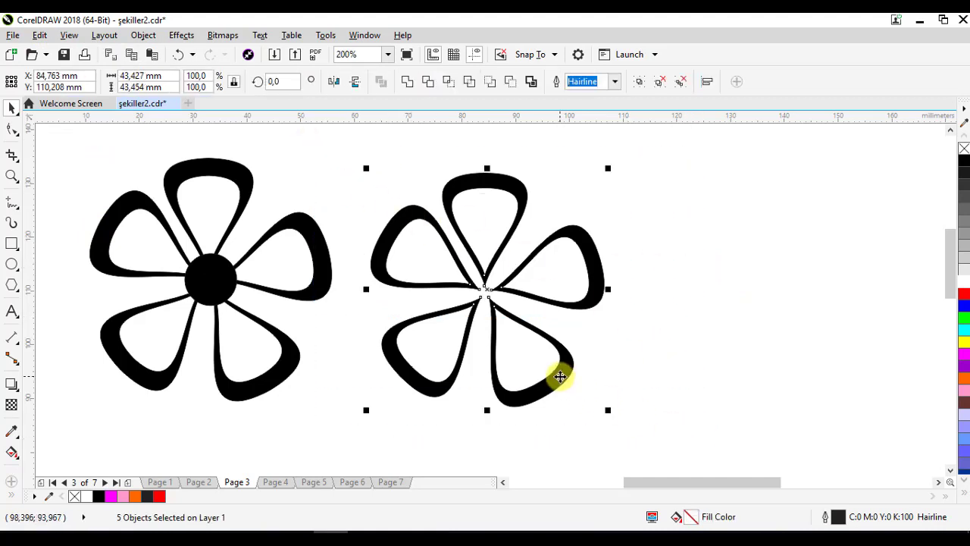
{"action": "left_click_drag", "start_coordinate": [559, 377], "coordinate": [596, 357]}
{"action": "left_click", "coordinate": [71, 272]}
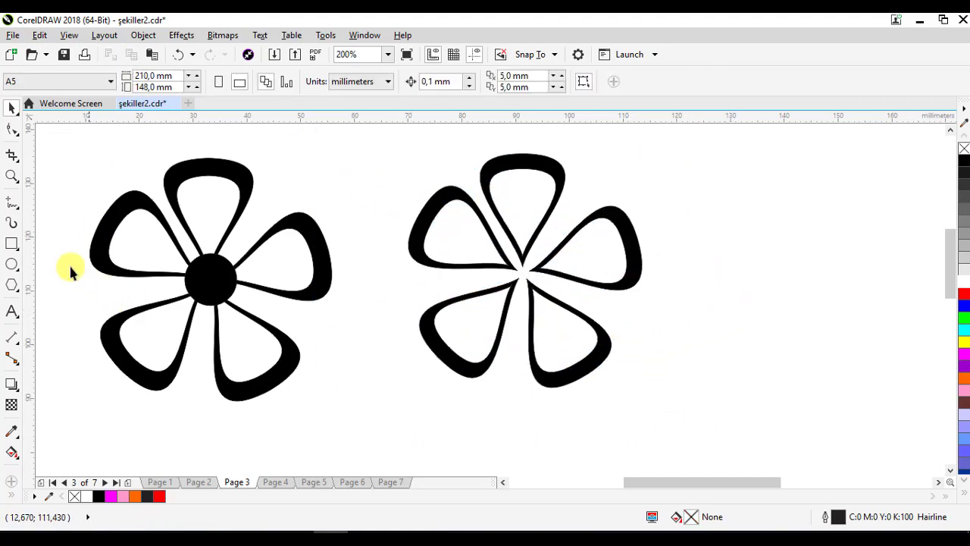
- Draw a circle about 9.8 mm in diameter beside the new petals and fill it black
{"action": "left_click", "coordinate": [12, 263]}
{"action": "left_click_drag", "start_coordinate": [692, 215], "coordinate": [744, 267]}
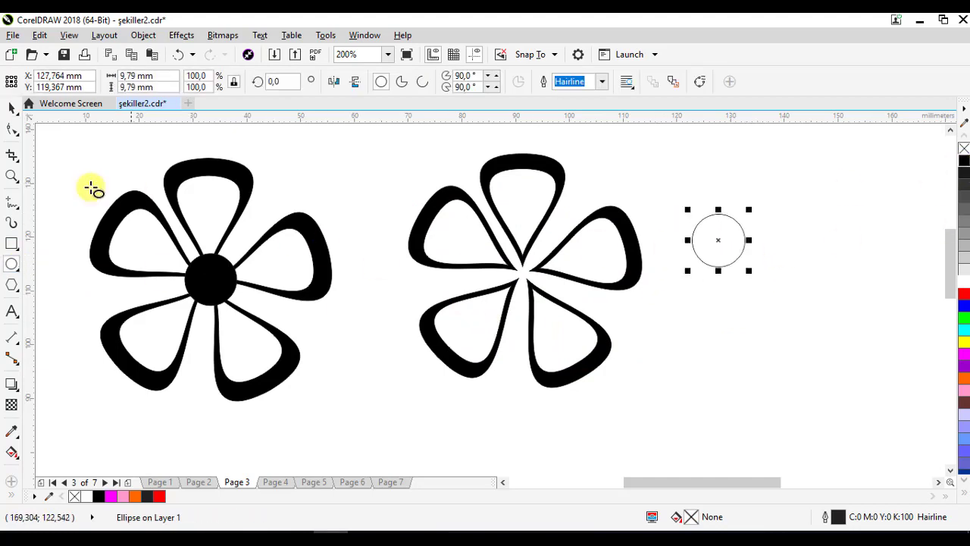
{"action": "left_click", "coordinate": [12, 110]}
- Group the five new petals into one object
{"action": "left_click_drag", "start_coordinate": [361, 132], "coordinate": [500, 209]}
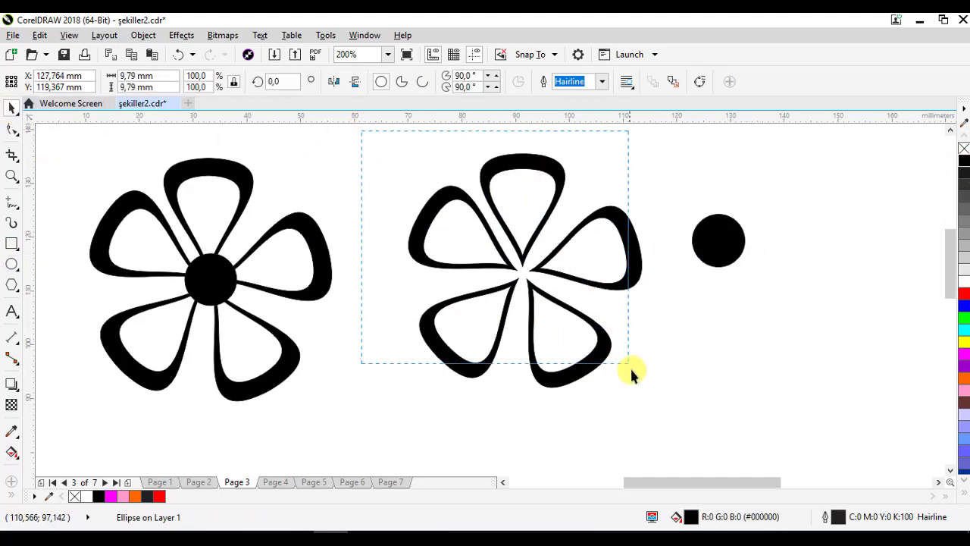
{"action": "left_click_drag", "start_coordinate": [630, 366], "coordinate": [657, 427]}
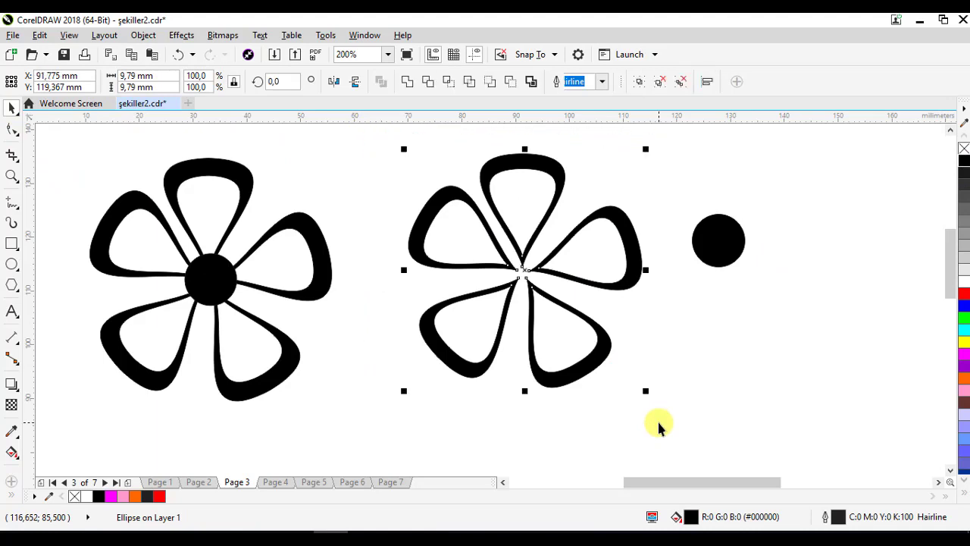
{"action": "left_click", "coordinate": [639, 82]}
- Align the centers of the black circle and the petal group horizontally and vertically to form the flower's middle
{"action": "left_click", "coordinate": [719, 250]}
{"action": "left_click", "coordinate": [638, 275], "text": "shift"}
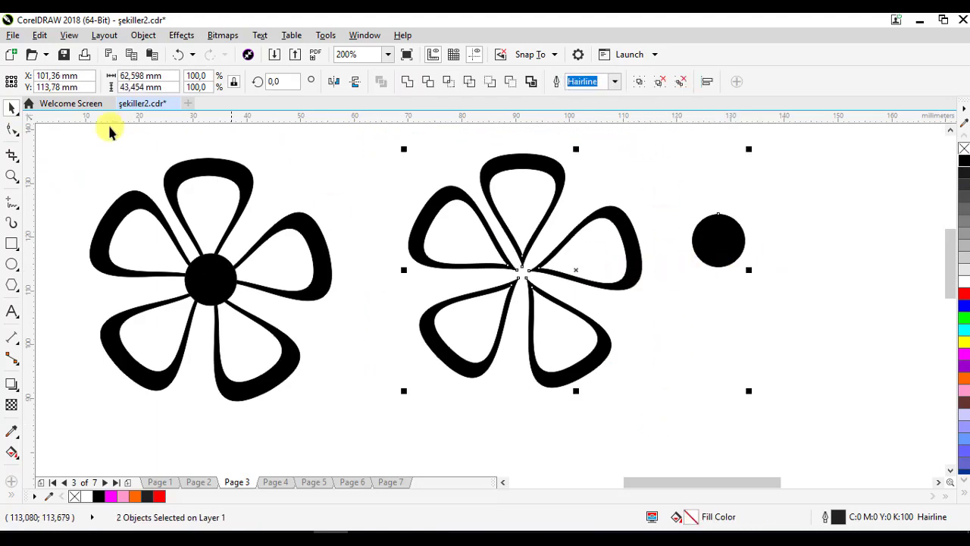
{"action": "left_click", "coordinate": [143, 36]}
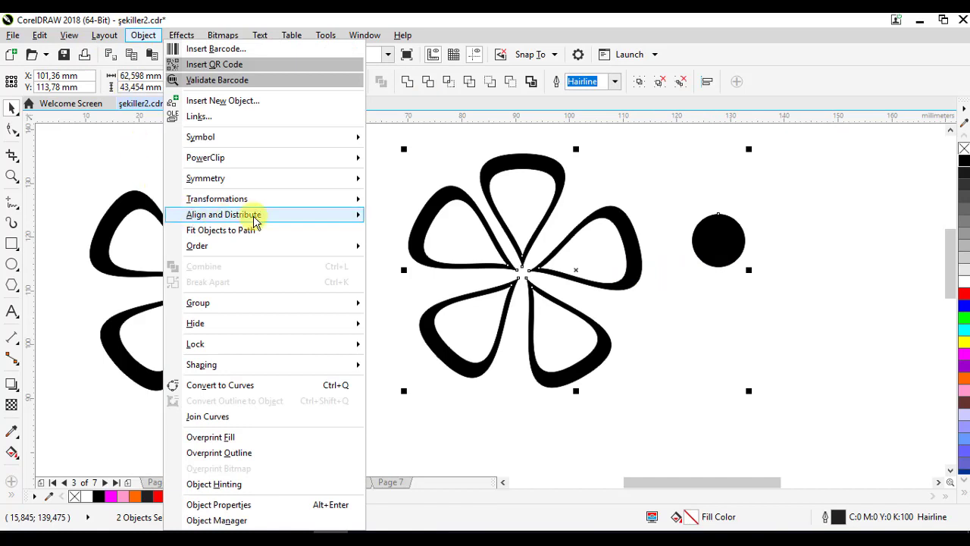
{"action": "mouse_move", "coordinate": [278, 217]}
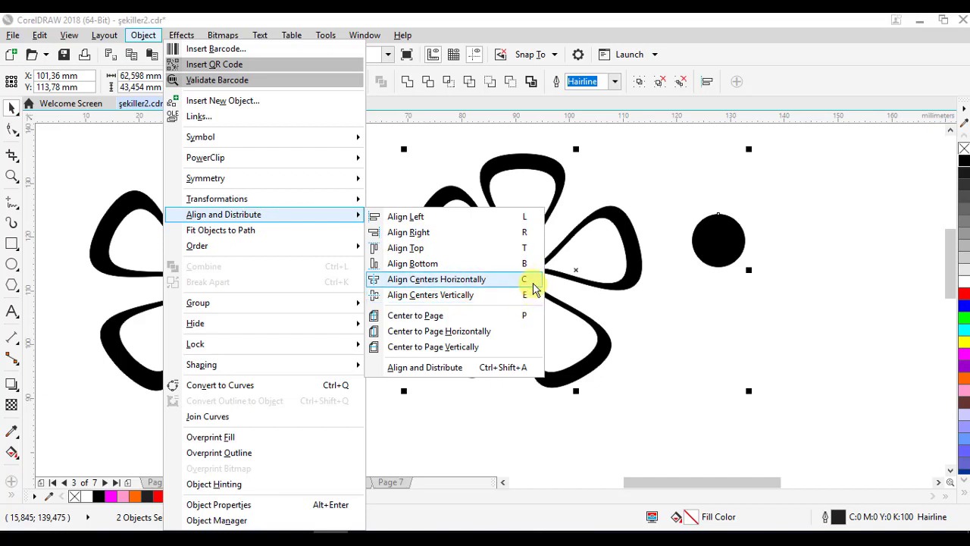
{"action": "left_click", "coordinate": [532, 279]}
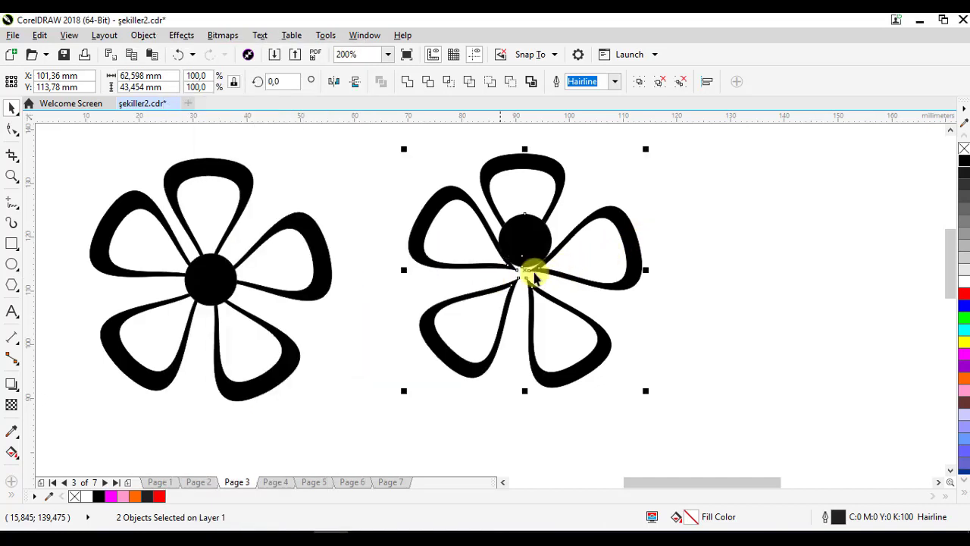
{"action": "left_click", "coordinate": [41, 36]}
{"action": "mouse_move", "coordinate": [67, 45]}
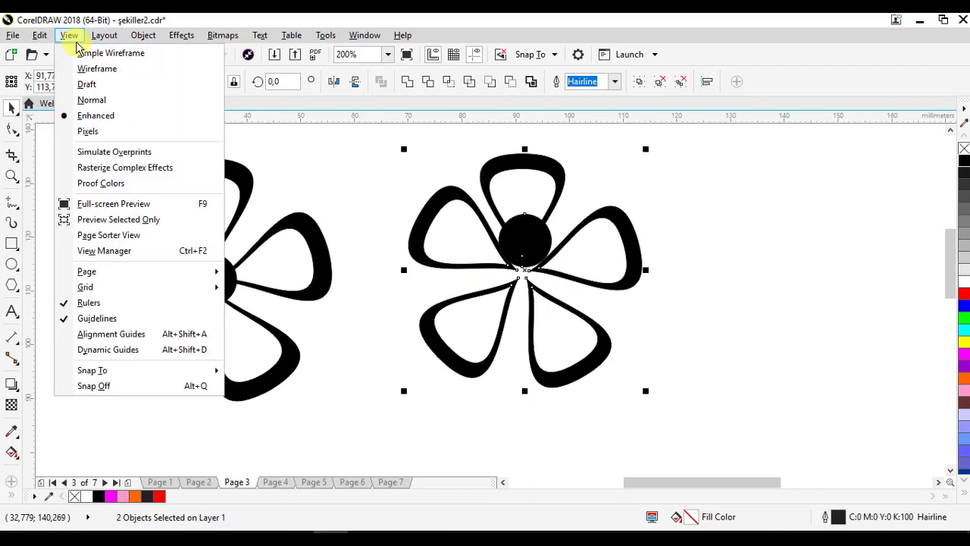
{"action": "mouse_move", "coordinate": [158, 30]}
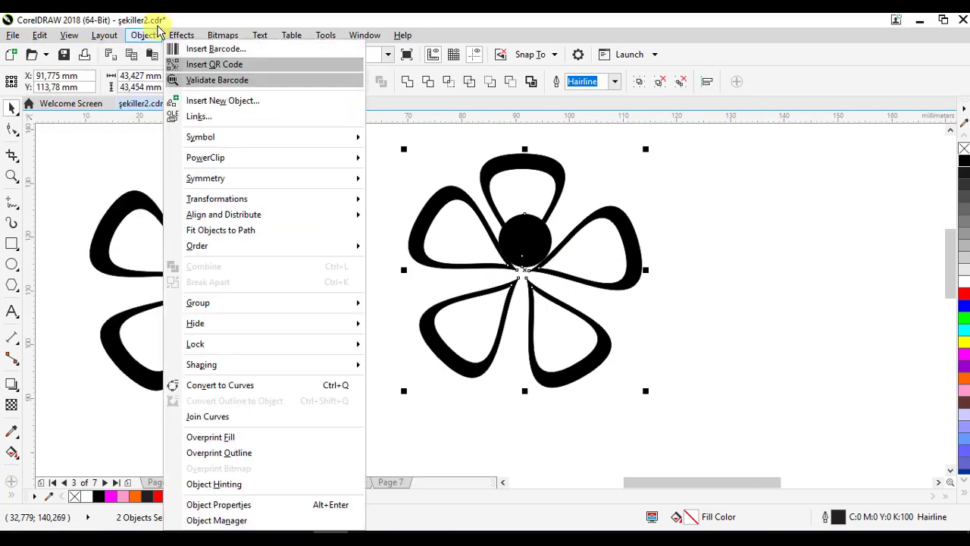
{"action": "mouse_move", "coordinate": [357, 215]}
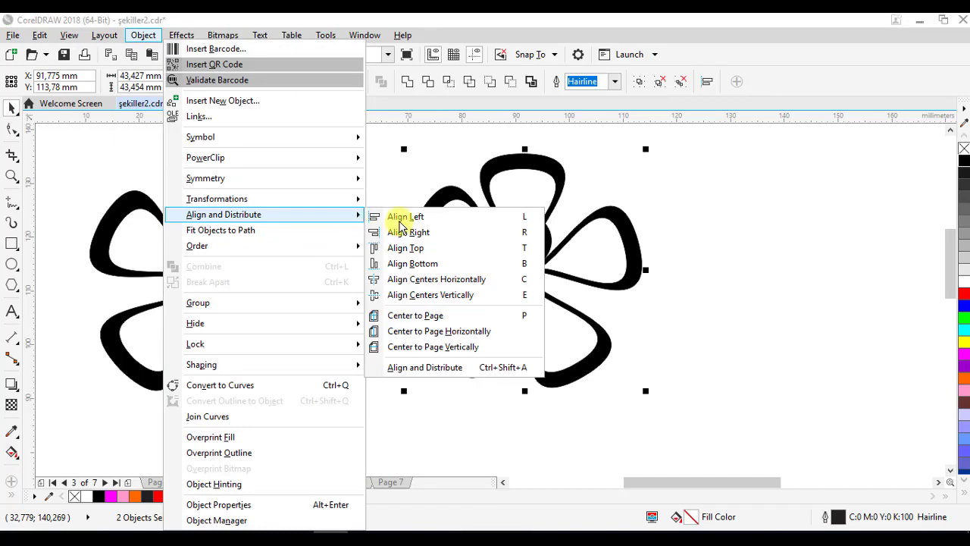
{"action": "left_click", "coordinate": [479, 295]}
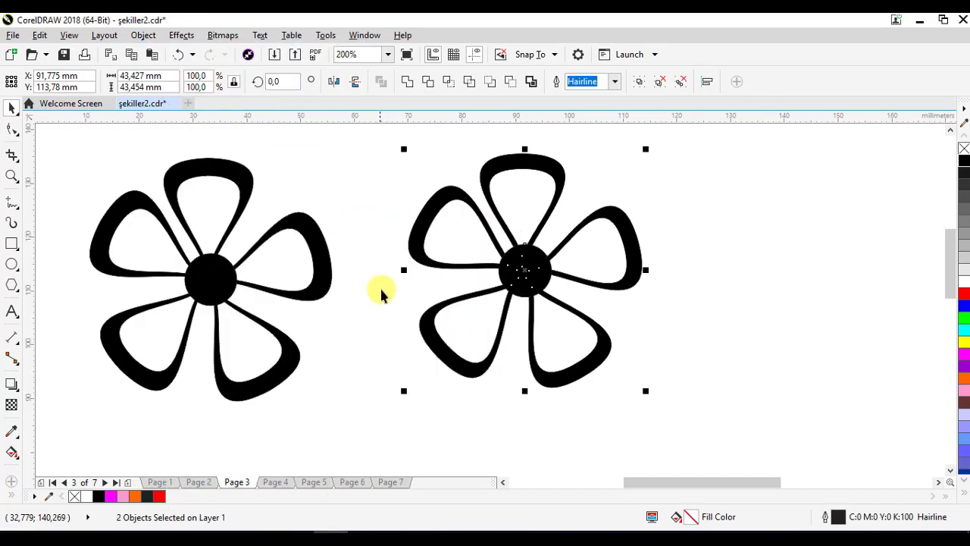
{"action": "left_click", "coordinate": [644, 231]}
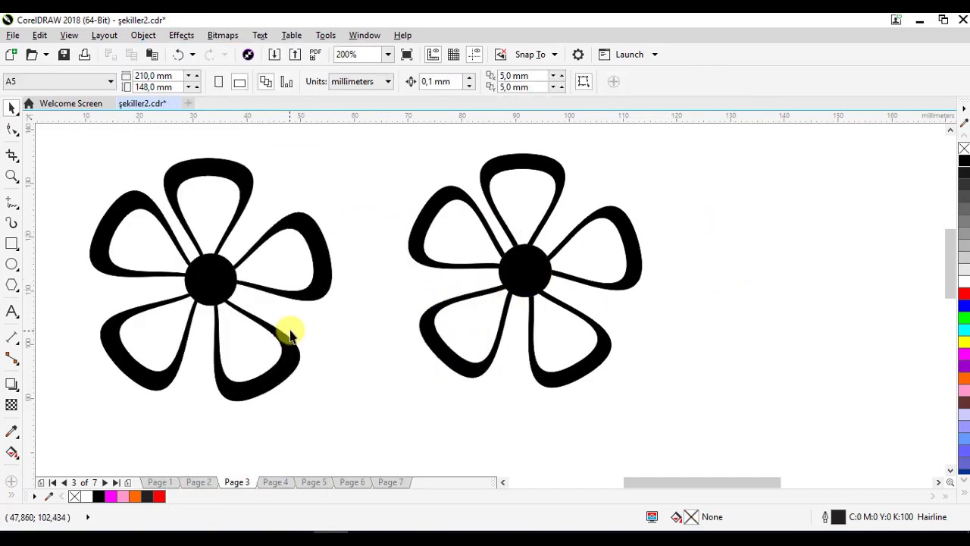
- On Page 4, draw a circle about 18 mm wide and place a reduced copy about 2.4 mm wide centered above it
{"action": "left_click", "coordinate": [277, 485]}
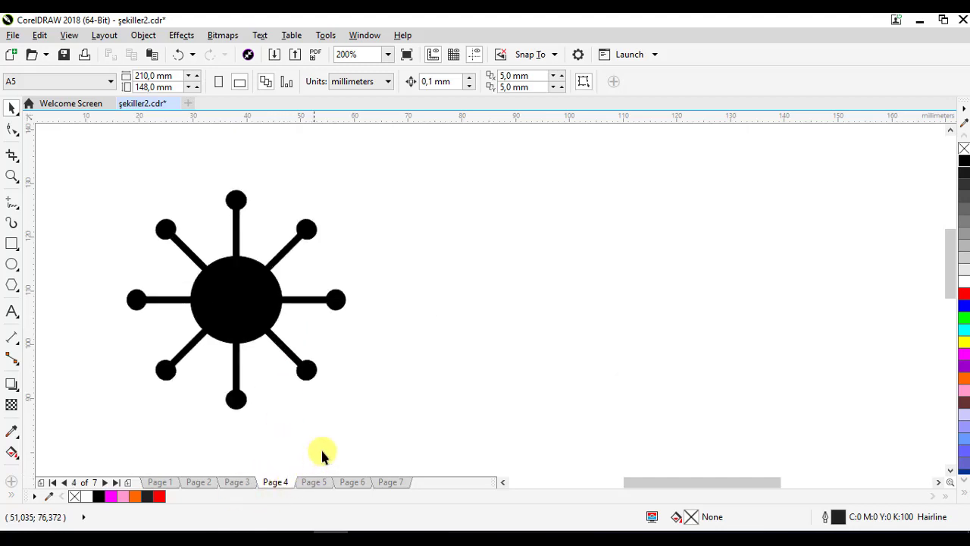
{"action": "left_click", "coordinate": [11, 263]}
{"action": "left_click_drag", "start_coordinate": [502, 236], "coordinate": [564, 328]}
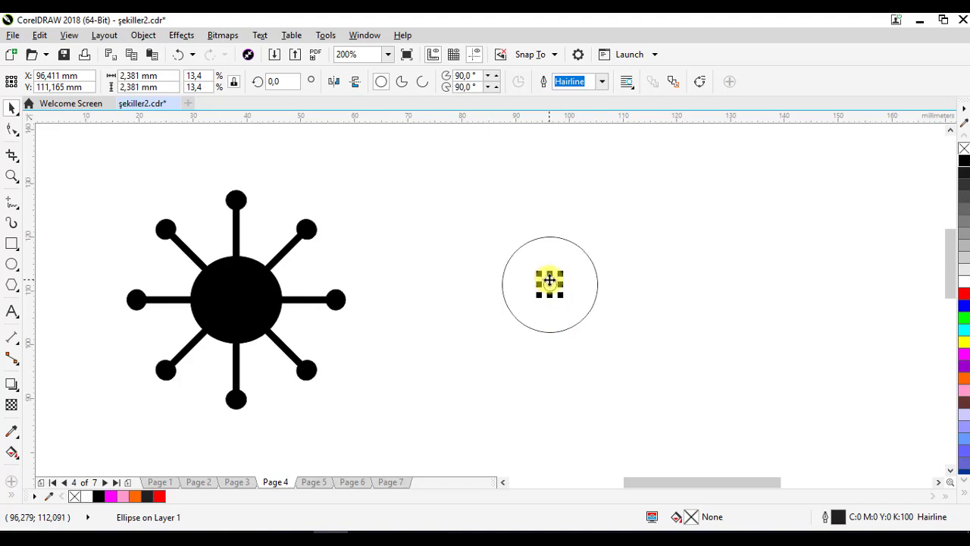
{"action": "left_click_drag", "start_coordinate": [549, 280], "coordinate": [544, 168]}
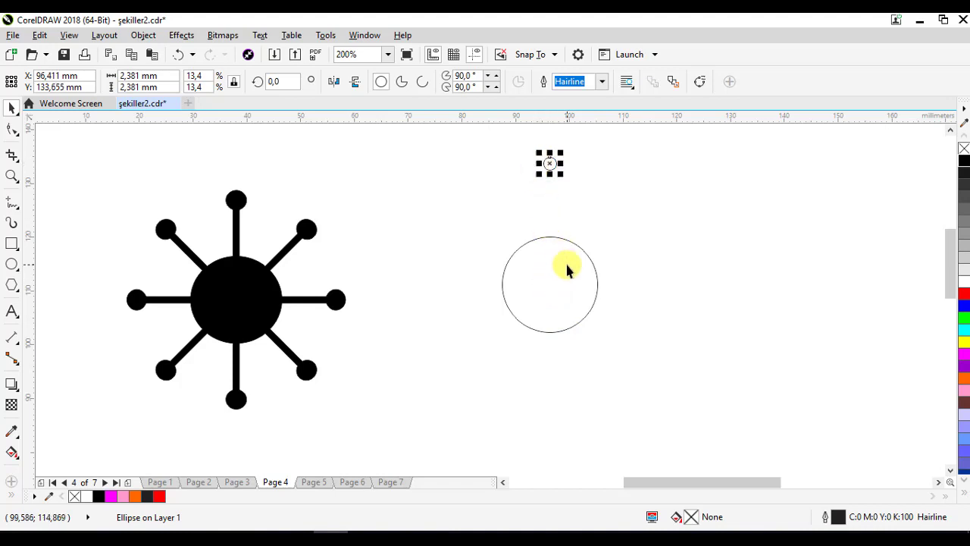
- Fill the large circle and the small circle above it black
{"action": "left_click", "coordinate": [569, 266], "text": "shift"}
{"action": "left_click", "coordinate": [963, 163]}
{"action": "left_click", "coordinate": [586, 188]}
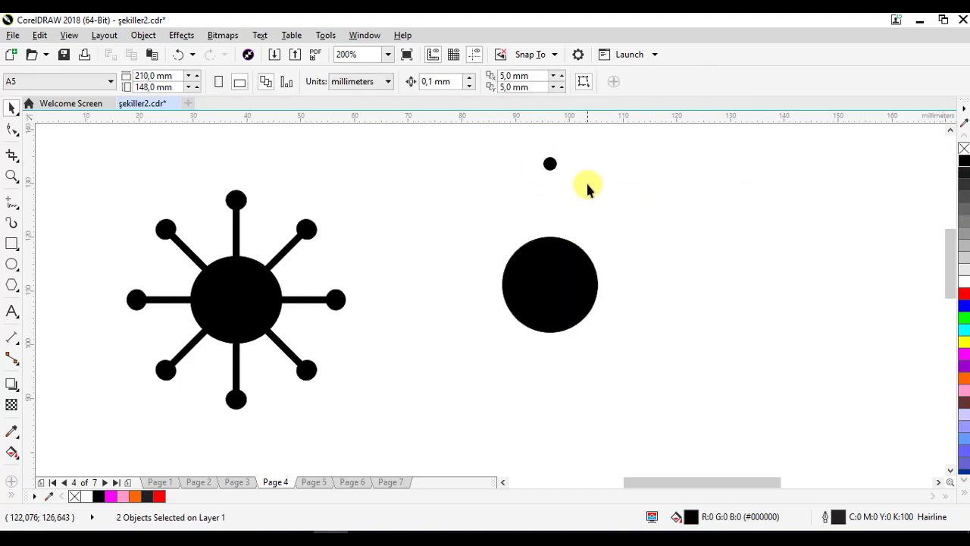
- Move the small black circle down closer to the large one and enlarge it to about 3.4 mm wide
{"action": "left_click", "coordinate": [550, 165]}
{"action": "left_click", "coordinate": [543, 267], "text": "shift"}
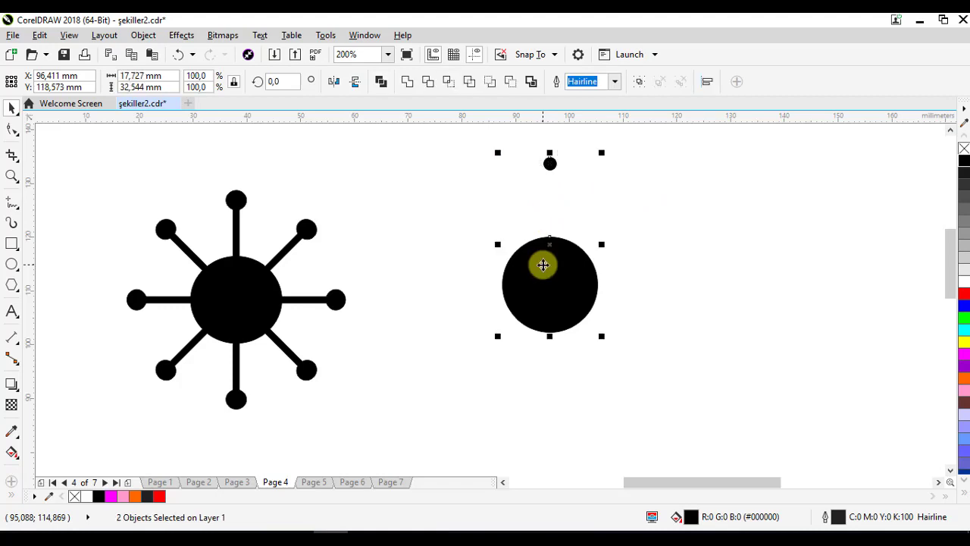
{"action": "left_click", "coordinate": [628, 244]}
{"action": "left_click", "coordinate": [550, 165]}
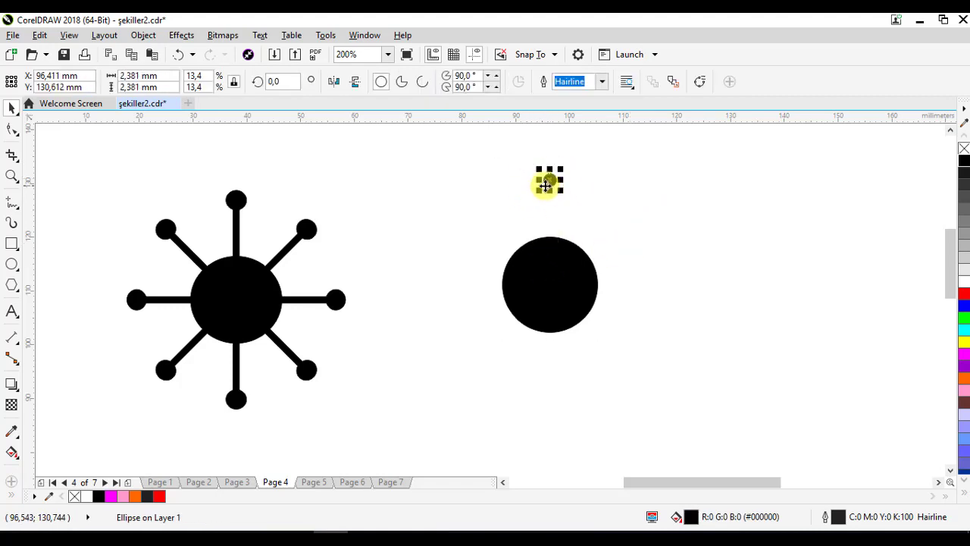
{"action": "left_click_drag", "start_coordinate": [564, 190], "coordinate": [552, 265]}
- Draw a thin upright rectangle about 1.1 × 10.3 mm and place it so it connects the small circle to the large one
{"action": "left_click", "coordinate": [12, 244]}
{"action": "left_click", "coordinate": [10, 112]}
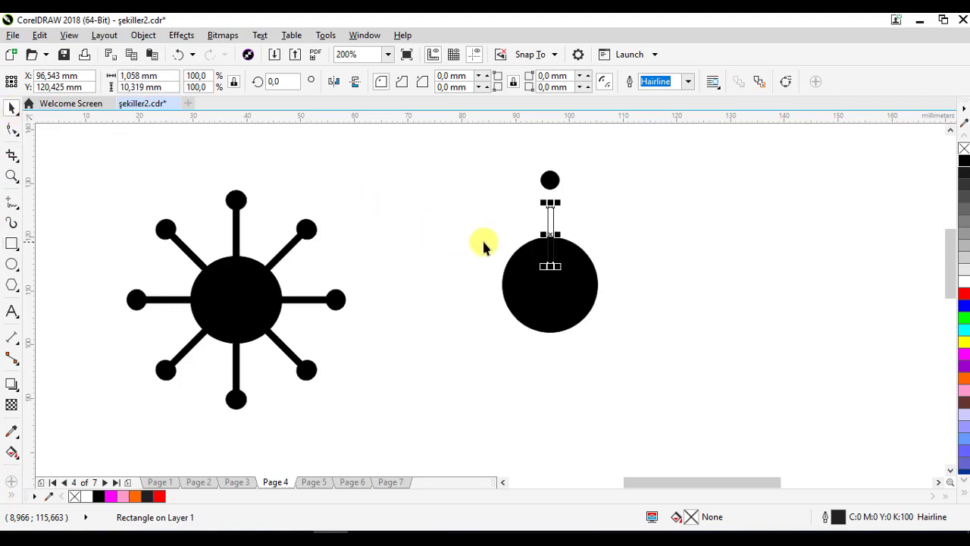
{"action": "left_click_drag", "start_coordinate": [551, 229], "coordinate": [551, 219]}
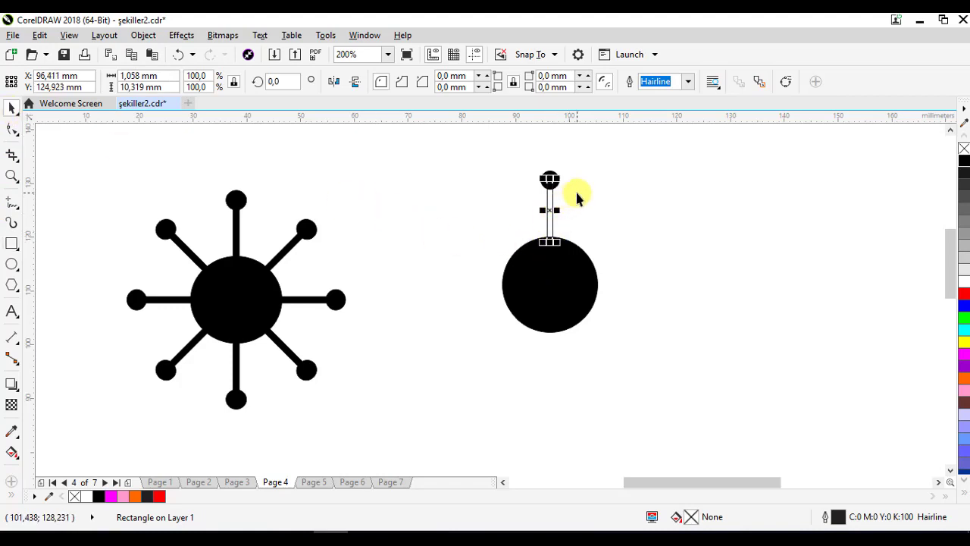
- Weld the small circle and the thin rectangle into a single black spoke
{"action": "left_click_drag", "start_coordinate": [498, 152], "coordinate": [624, 273]}
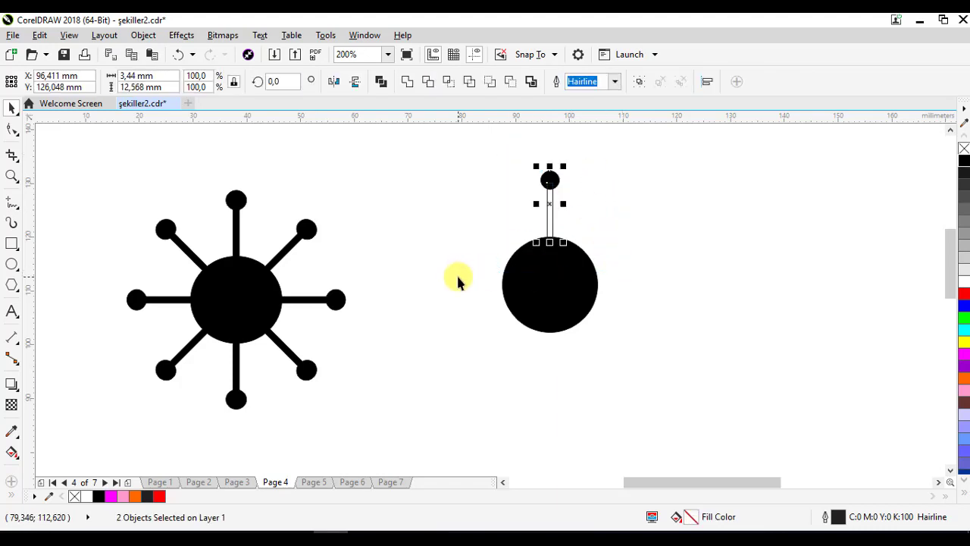
{"action": "left_click", "coordinate": [639, 81]}
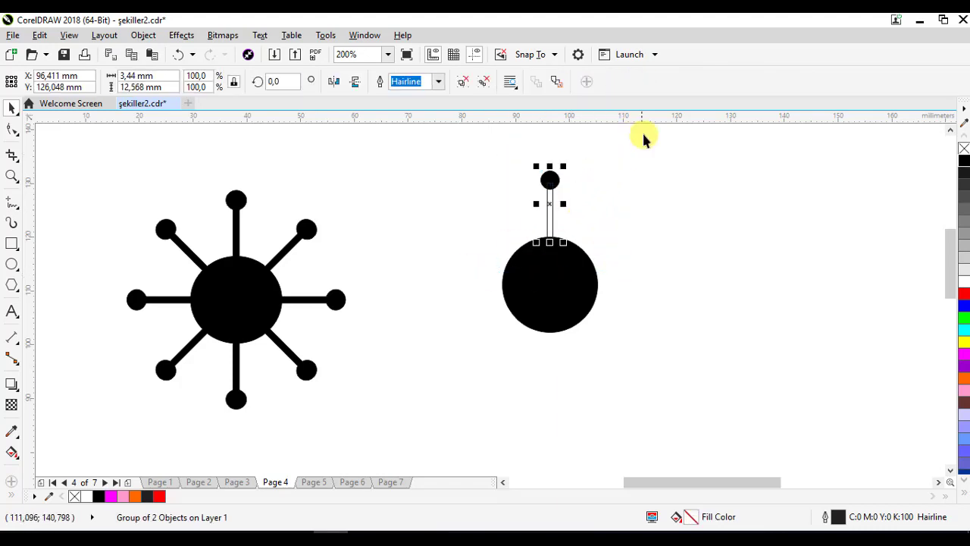
{"action": "left_click", "coordinate": [463, 81]}
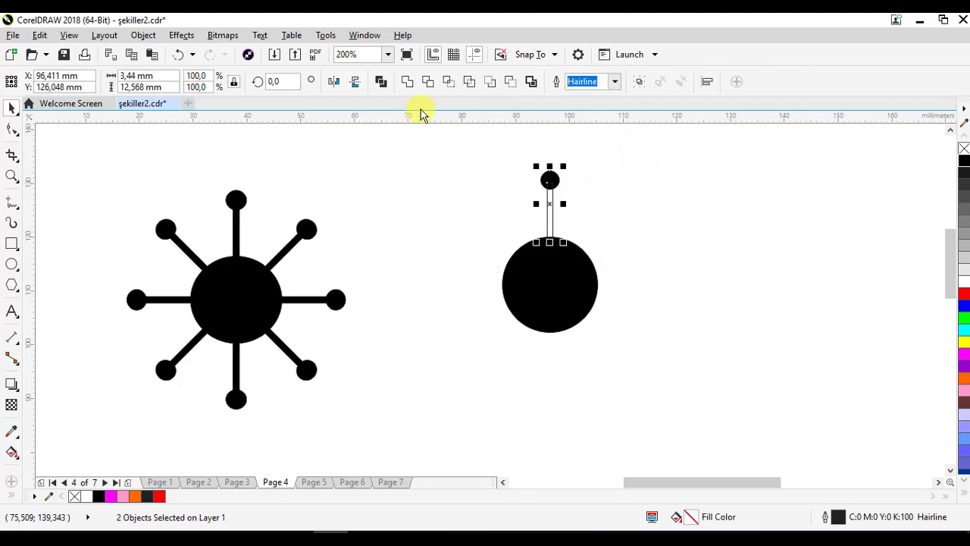
{"action": "left_click", "coordinate": [406, 85]}
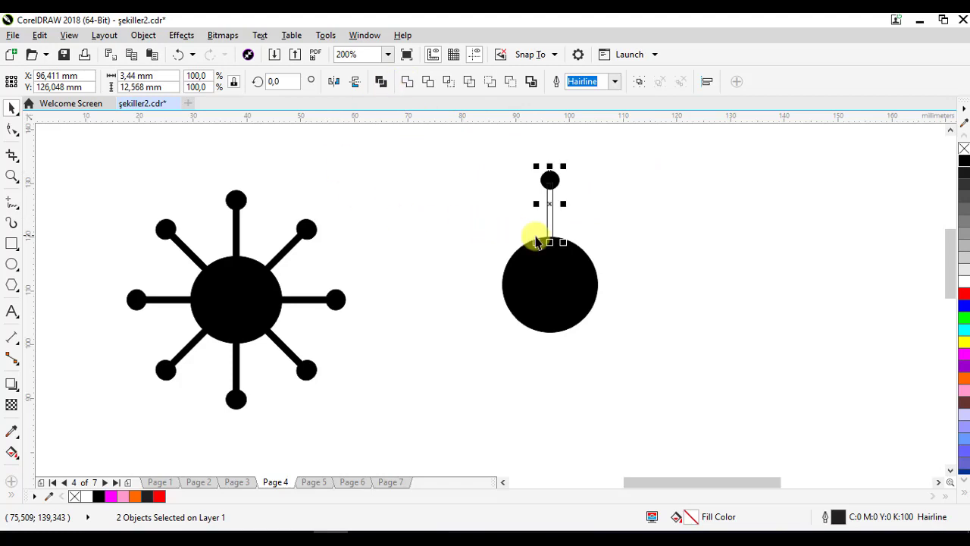
{"action": "left_click", "coordinate": [601, 197]}
{"action": "left_click", "coordinate": [551, 221]}
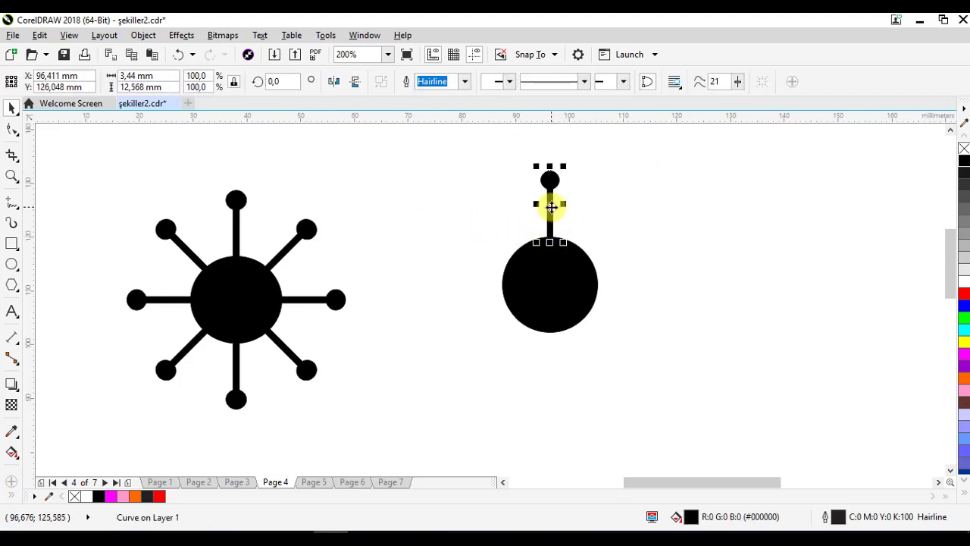
- Try to move the spoke's rotation center freehand to the middle of the large circle
{"action": "left_click", "coordinate": [551, 204]}
{"action": "left_click_drag", "start_coordinate": [551, 203], "coordinate": [550, 289]}
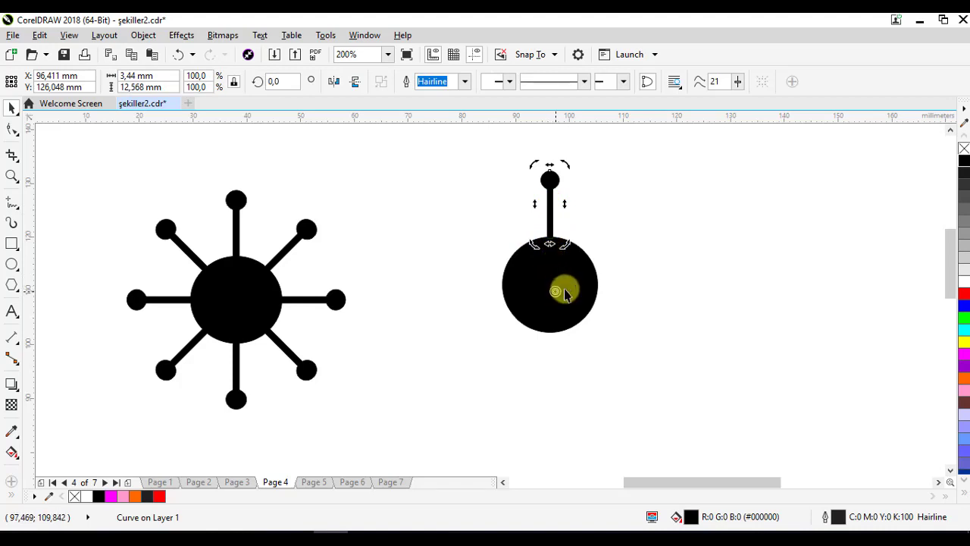
{"action": "key", "text": "ctrl+z"}
- Turn on snapping to objects and place the spoke's rotation center exactly on the large circle's center
{"action": "left_click", "coordinate": [522, 59]}
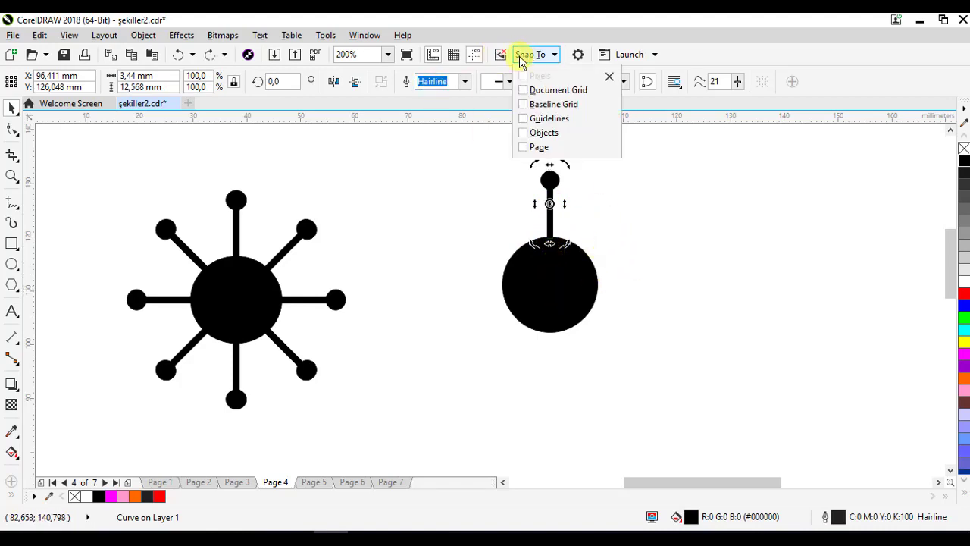
{"action": "left_click", "coordinate": [541, 135]}
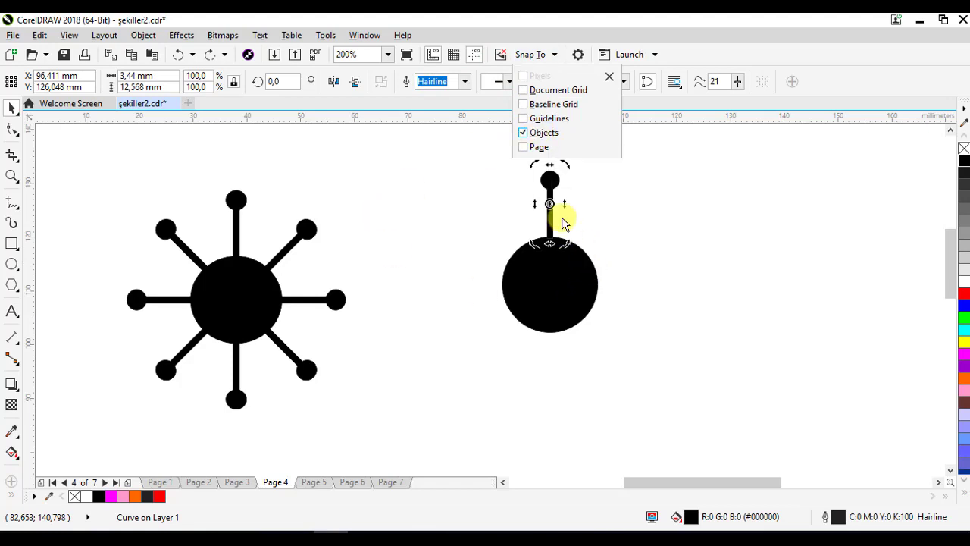
{"action": "left_click", "coordinate": [552, 176]}
{"action": "mouse_move", "coordinate": [550, 202]}
{"action": "left_mouse_down"}
{"action": "mouse_move", "coordinate": [561, 268]}
{"action": "mouse_move", "coordinate": [549, 285]}
{"action": "left_mouse_up"}
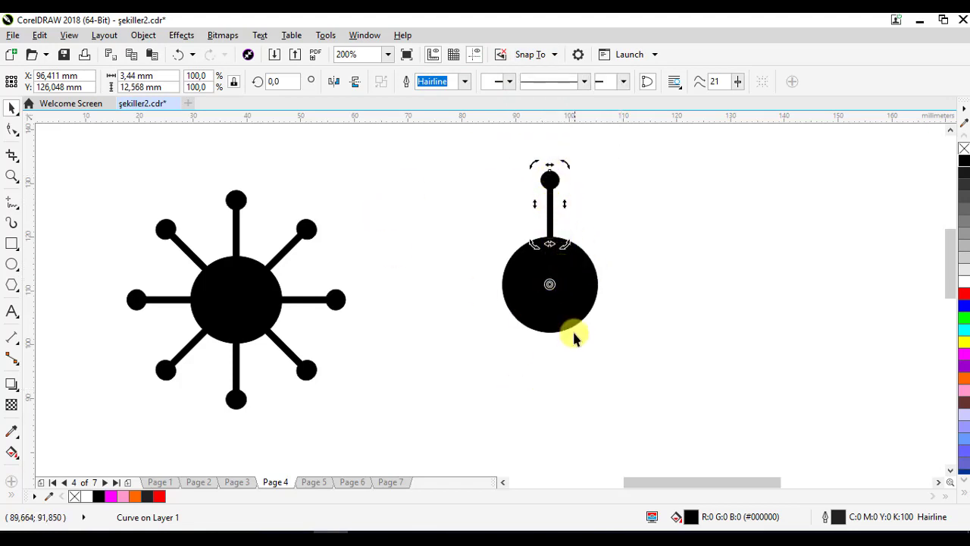
- Make a copy of the spoke rotated 45° clockwise around the large circle and repeat it until eight spokes surround the circle
{"action": "left_click_drag", "start_coordinate": [564, 163], "coordinate": [635, 202]}
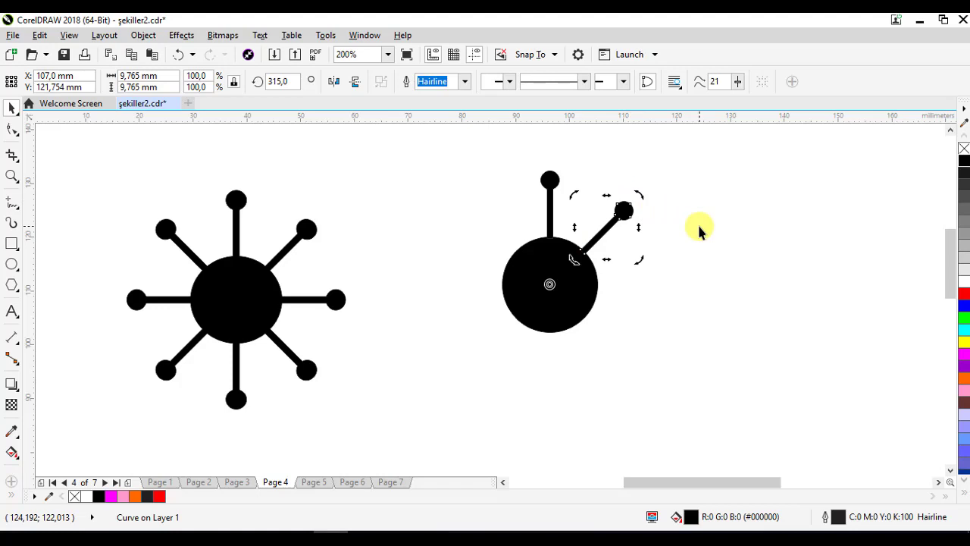
{"action": "key", "text": "ctrl+r"}
{"action": "key", "text": "ctrl+r"}
{"action": "key", "text": "ctrl+r"}
{"action": "key", "text": "ctrl+r"}
{"action": "key", "text": "ctrl+r"}
{"action": "key", "text": "ctrl+r"}
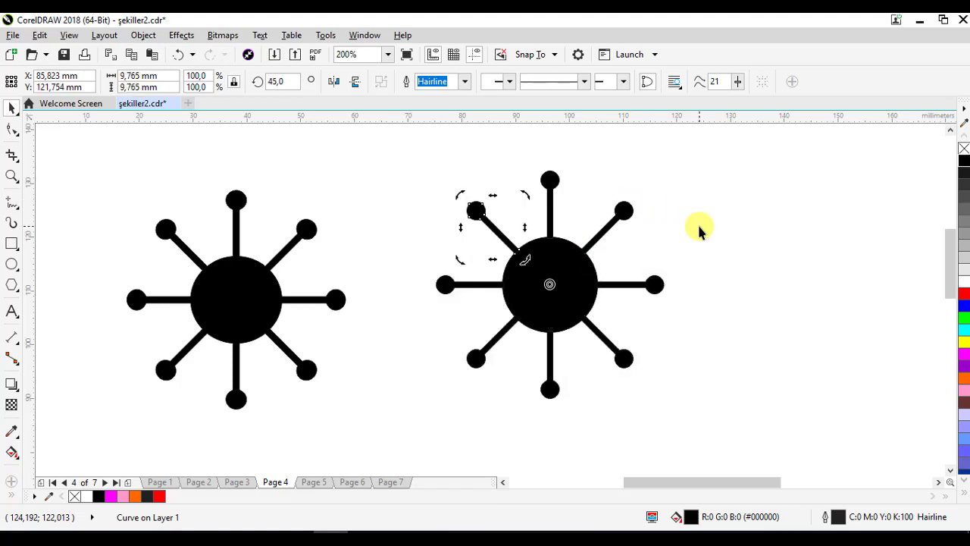
{"action": "left_click", "coordinate": [735, 222]}
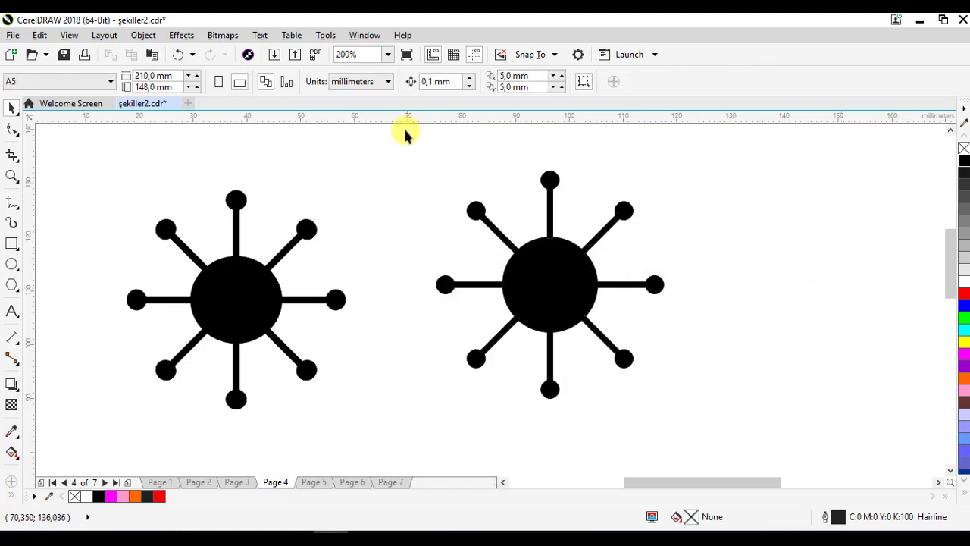
- Fill the eight spokes red and scale them together to 97.5% about their center so they overlap the circle
{"action": "left_click_drag", "start_coordinate": [385, 130], "coordinate": [736, 439]}
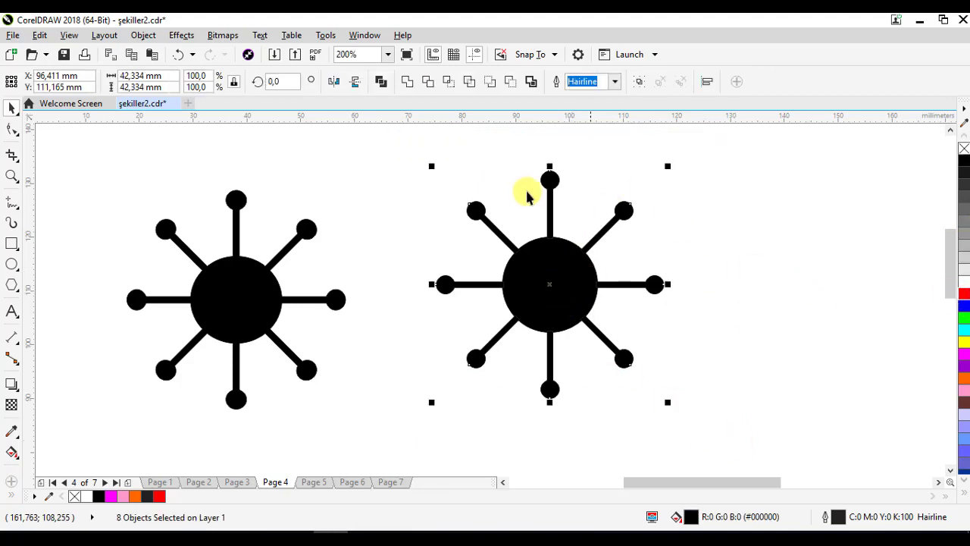
{"action": "left_click", "coordinate": [964, 296]}
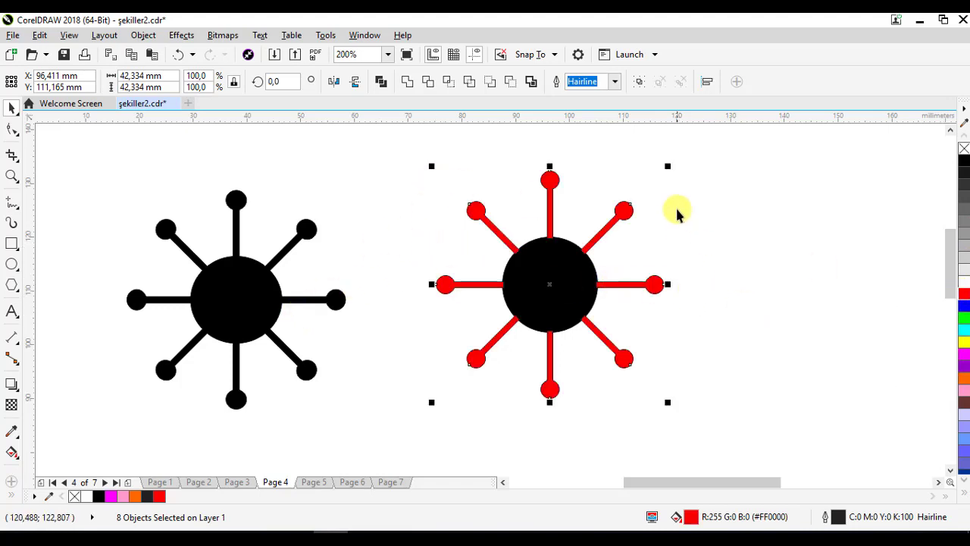
{"action": "left_click_drag", "start_coordinate": [672, 166], "coordinate": [669, 168]}
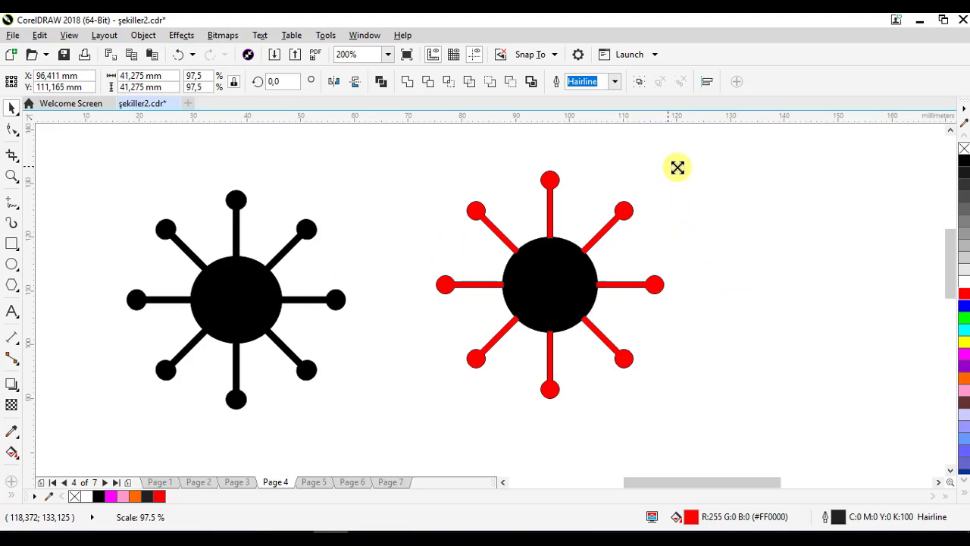
{"action": "left_click", "coordinate": [695, 203]}
- Weld the eight red spokes and the black central circle into one shape
{"action": "left_click_drag", "start_coordinate": [675, 358], "coordinate": [720, 419]}
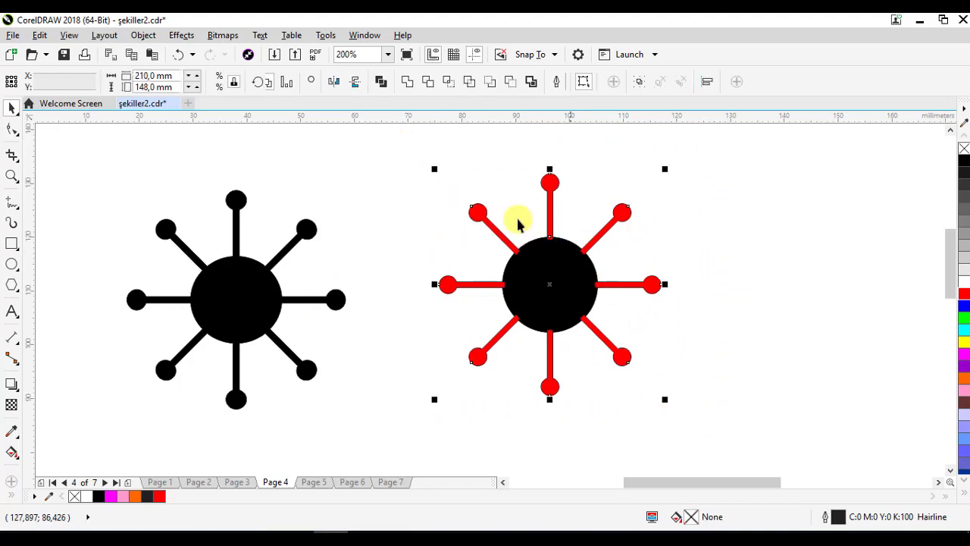
{"action": "left_click", "coordinate": [408, 81]}
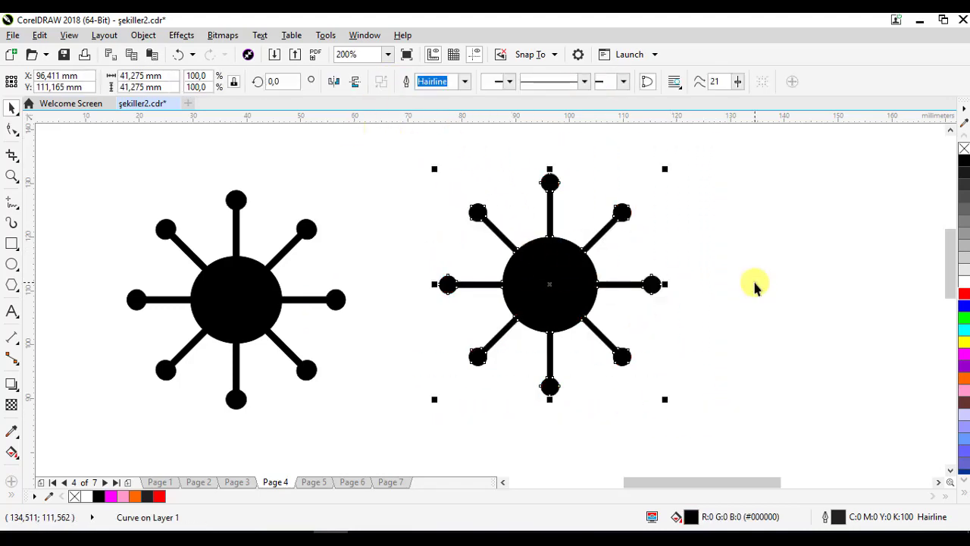
{"action": "left_click", "coordinate": [754, 285]}
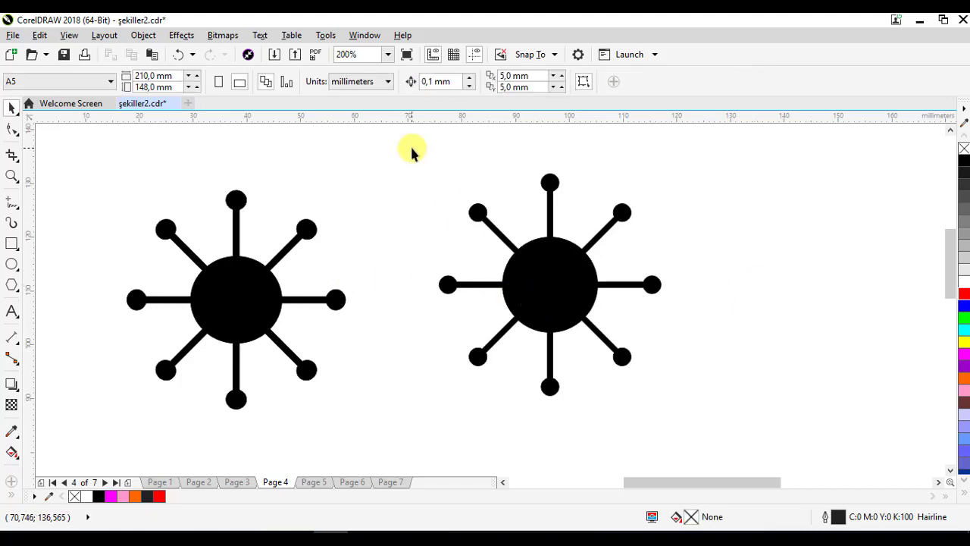
{"action": "left_click_drag", "start_coordinate": [412, 149], "coordinate": [745, 412]}
{"action": "left_click", "coordinate": [602, 81]}
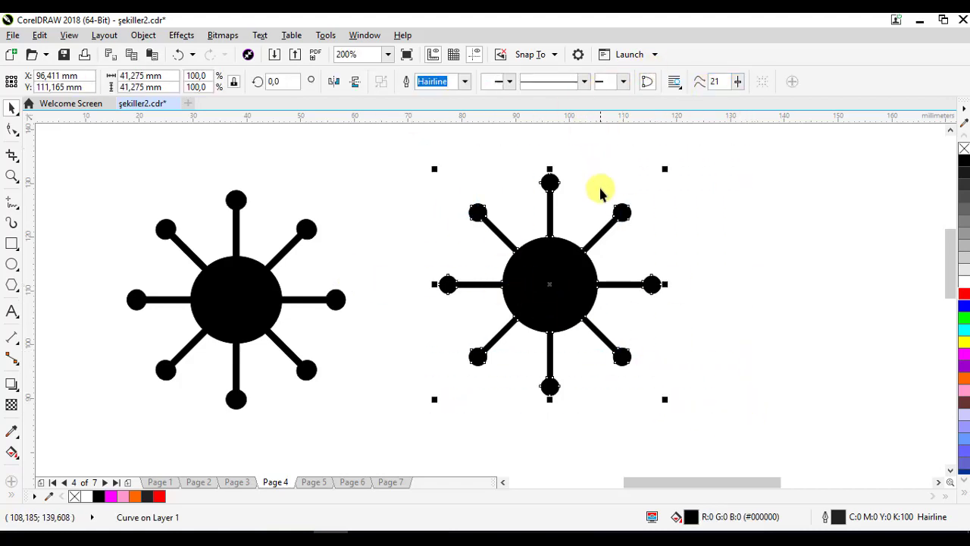
{"action": "left_click_drag", "start_coordinate": [569, 274], "coordinate": [550, 285]}
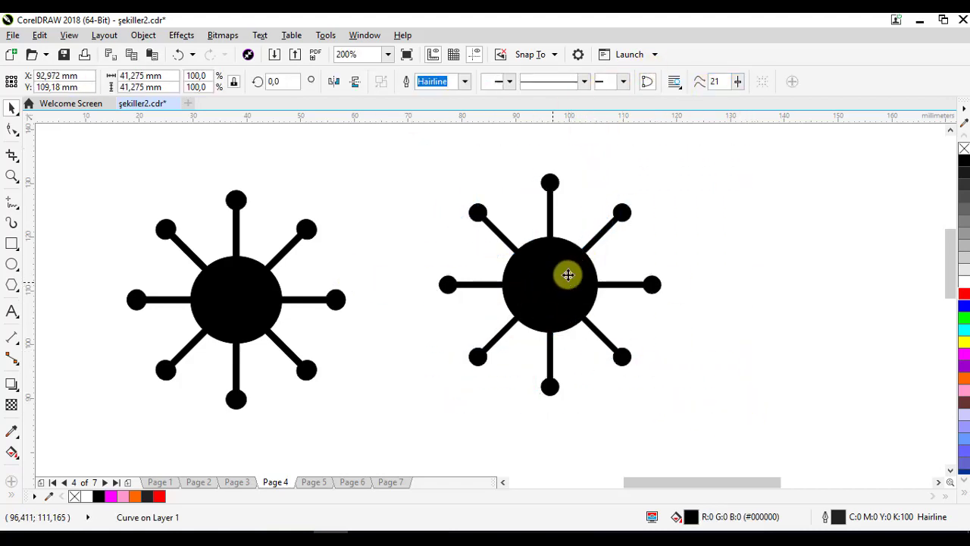
{"action": "left_click", "coordinate": [682, 270]}
- On Page 5, draw a heart about 19.7 mm wide from the basic shapes beside the sample ornament and fill it black
{"action": "left_click", "coordinate": [314, 482]}
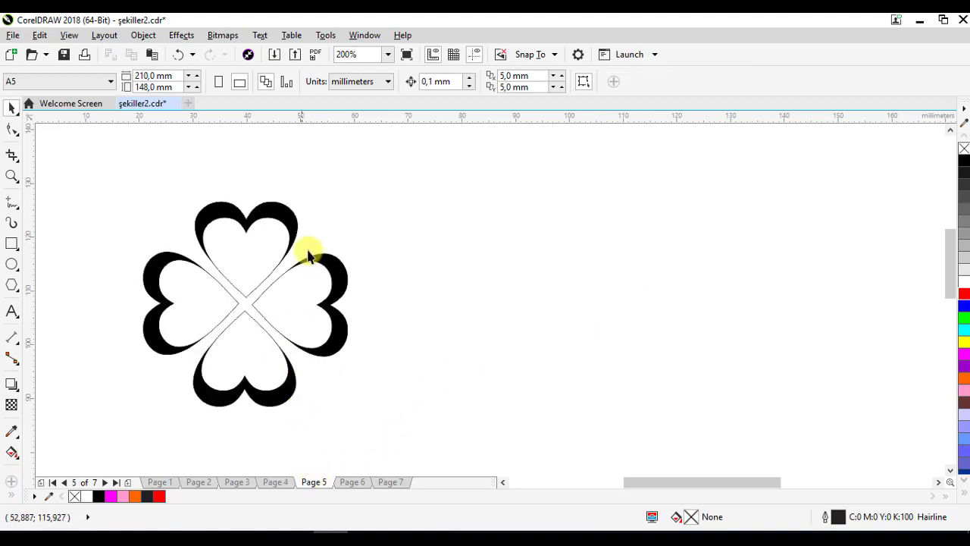
{"action": "left_click", "coordinate": [17, 290]}
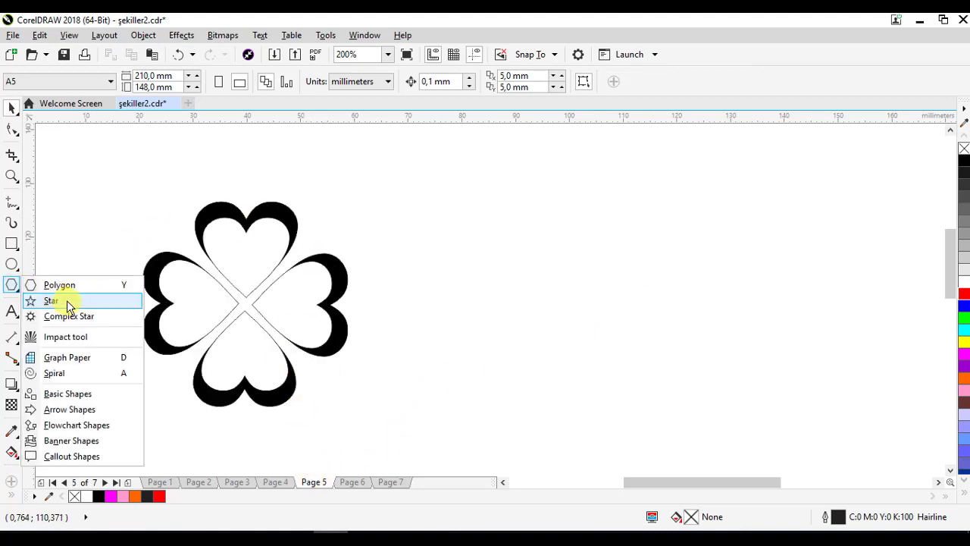
{"action": "left_click", "coordinate": [69, 394]}
{"action": "left_click", "coordinate": [382, 84]}
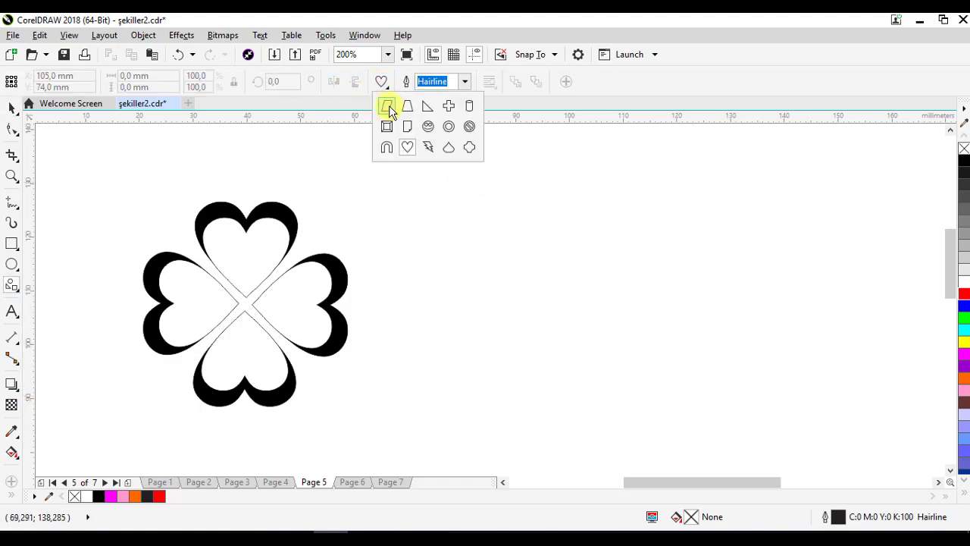
{"action": "left_click", "coordinate": [407, 148]}
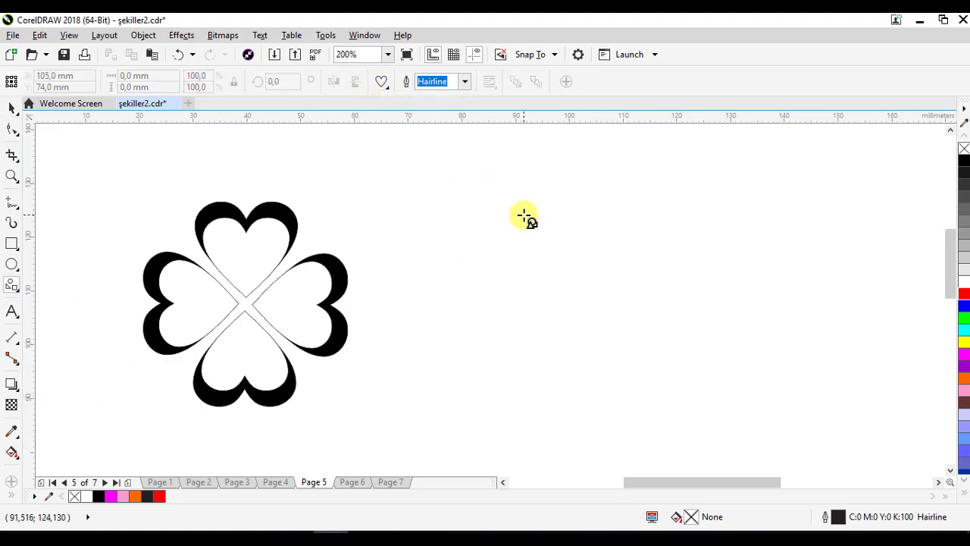
{"action": "left_click_drag", "start_coordinate": [523, 215], "coordinate": [630, 297]}
{"action": "left_click", "coordinate": [964, 162]}
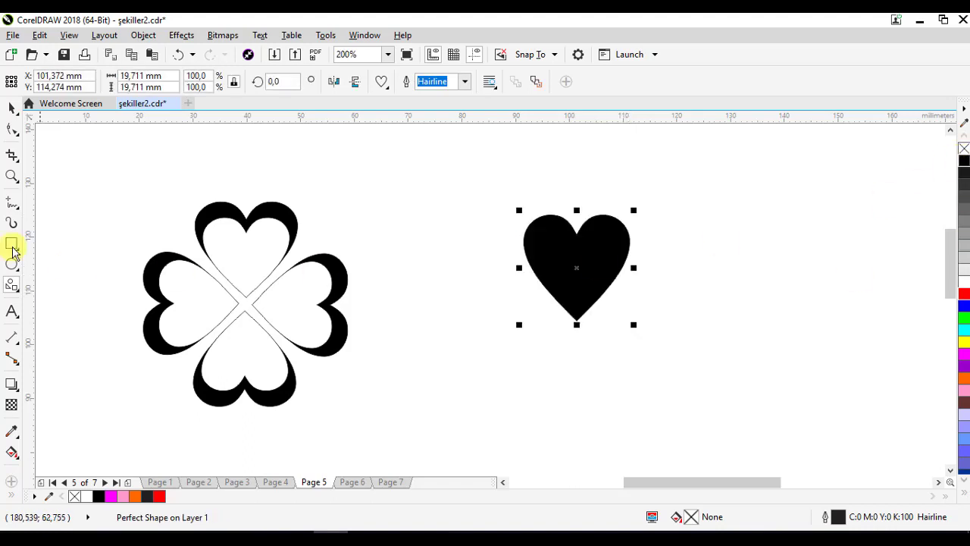
- Create a white copy of the heart reduced to about 17.1 mm high and narrow it symmetrically inside the black heart
{"action": "left_click", "coordinate": [11, 106]}
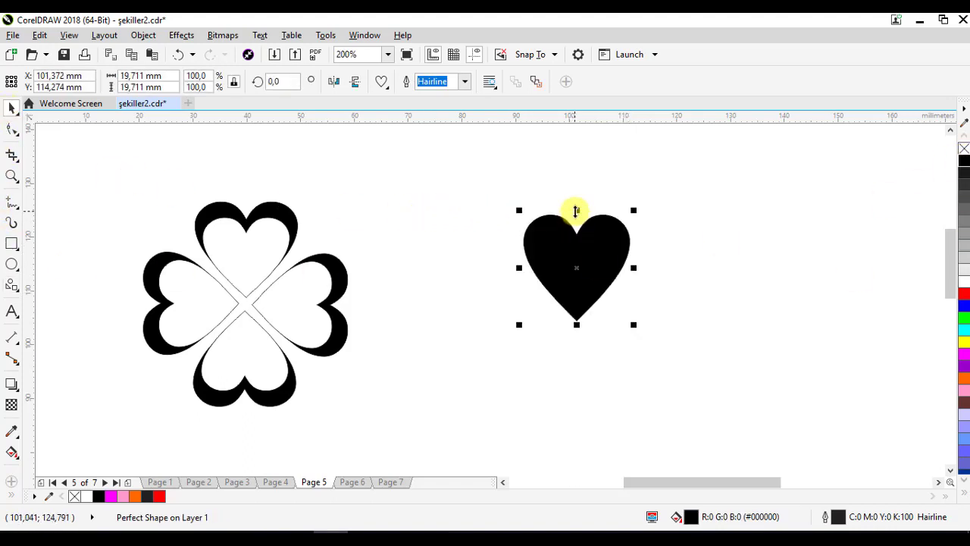
{"action": "left_click_drag", "start_coordinate": [576, 210], "coordinate": [577, 227]}
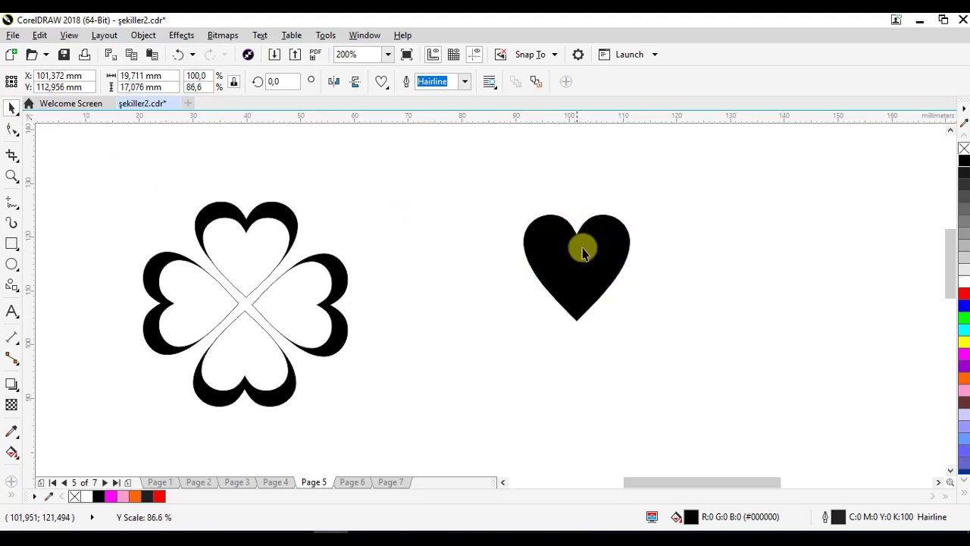
{"action": "left_click", "coordinate": [964, 281]}
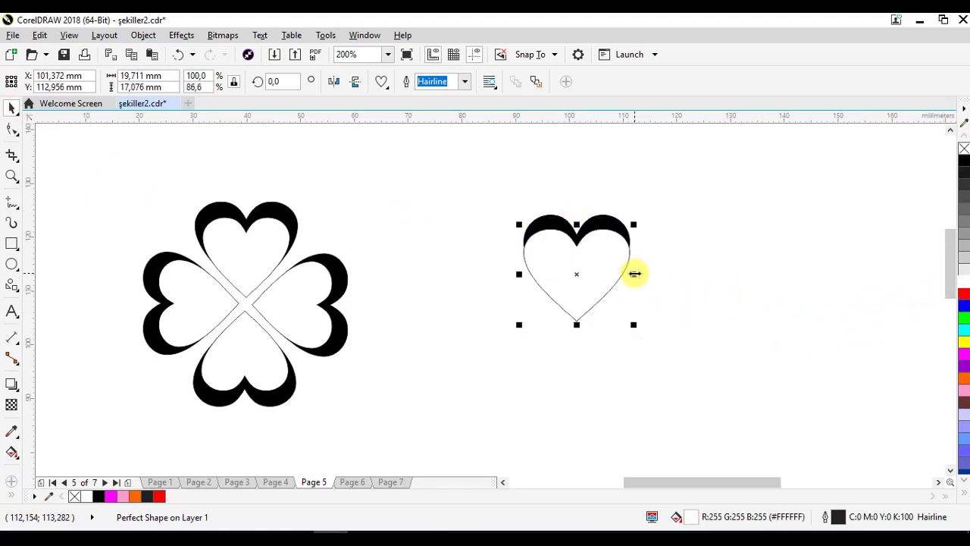
{"action": "left_click_drag", "start_coordinate": [632, 274], "coordinate": [631, 274]}
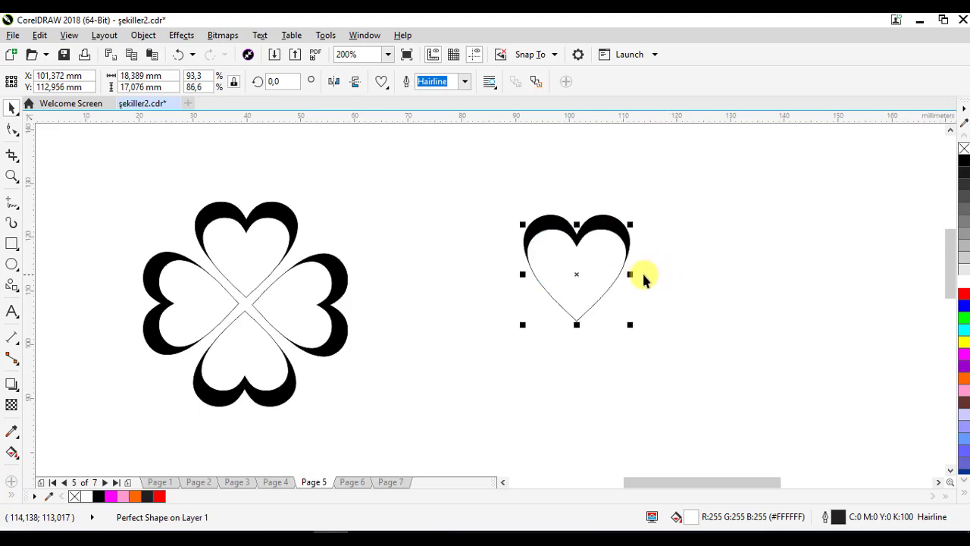
{"action": "left_click_drag", "start_coordinate": [633, 278], "coordinate": [631, 280]}
- Group the black heart and its white inner heart into one object and ready the group for rotation
{"action": "left_click_drag", "start_coordinate": [478, 177], "coordinate": [648, 297]}
{"action": "left_click_drag", "start_coordinate": [675, 364], "coordinate": [675, 365]}
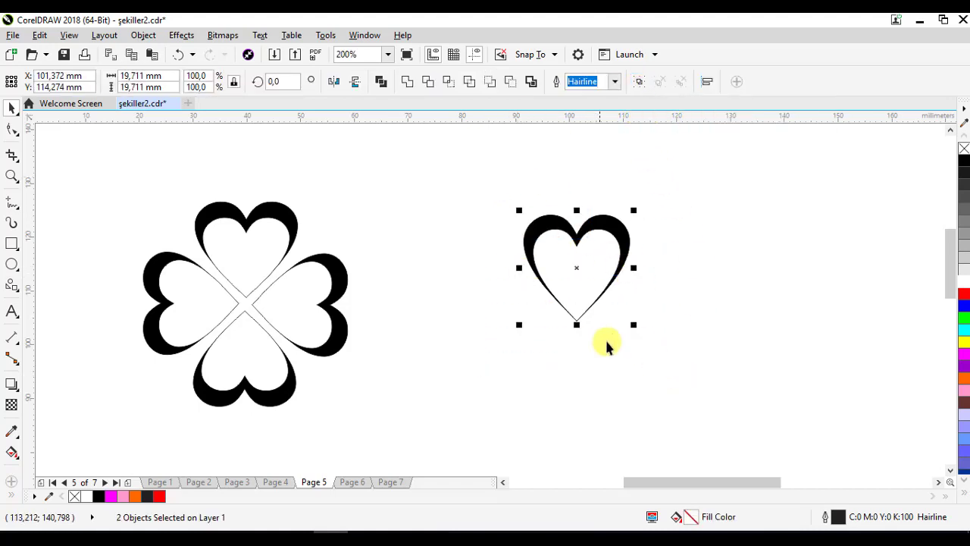
{"action": "key", "text": "ctrl+g"}
{"action": "left_click", "coordinate": [612, 264]}
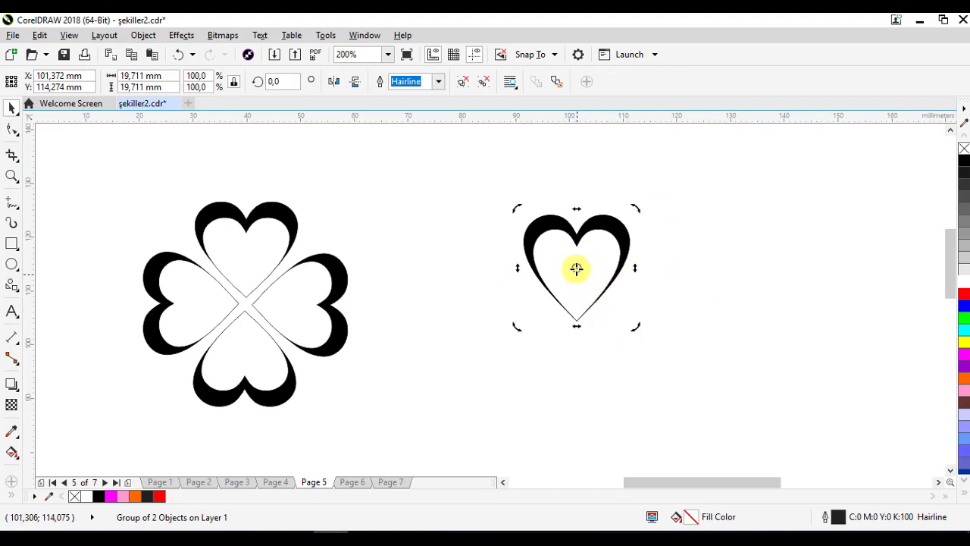
- Try to repeat the heart group in 90° steps around a rotation center placed slightly farther below its tip
{"action": "left_click_drag", "start_coordinate": [576, 269], "coordinate": [580, 334]}
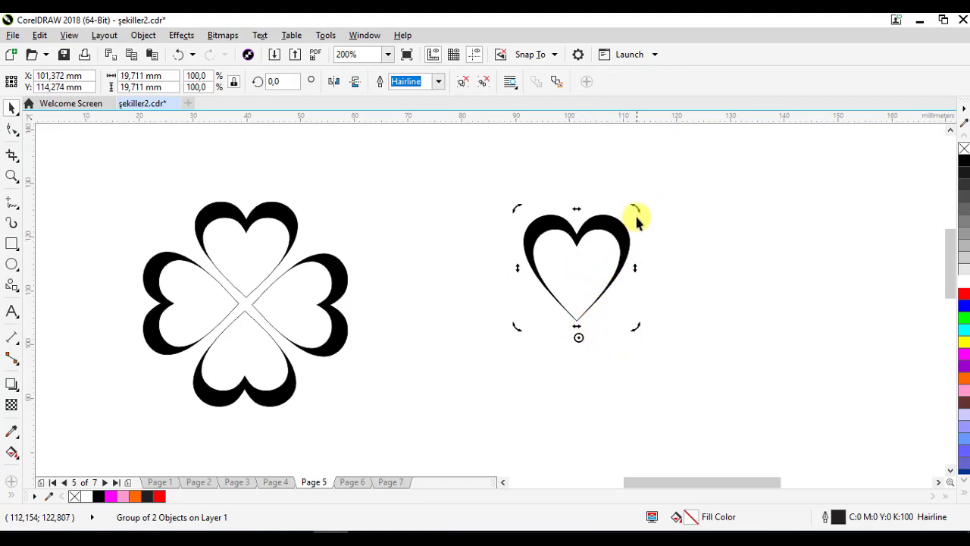
{"action": "left_click_drag", "start_coordinate": [634, 216], "coordinate": [732, 387]}
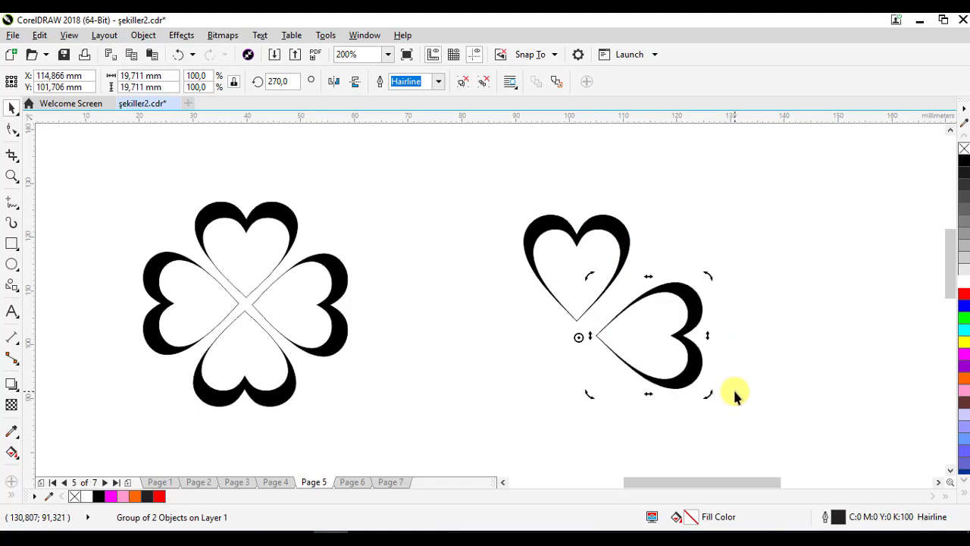
{"action": "key", "text": "ctrl+r"}
{"action": "key", "text": "ctrl+r"}
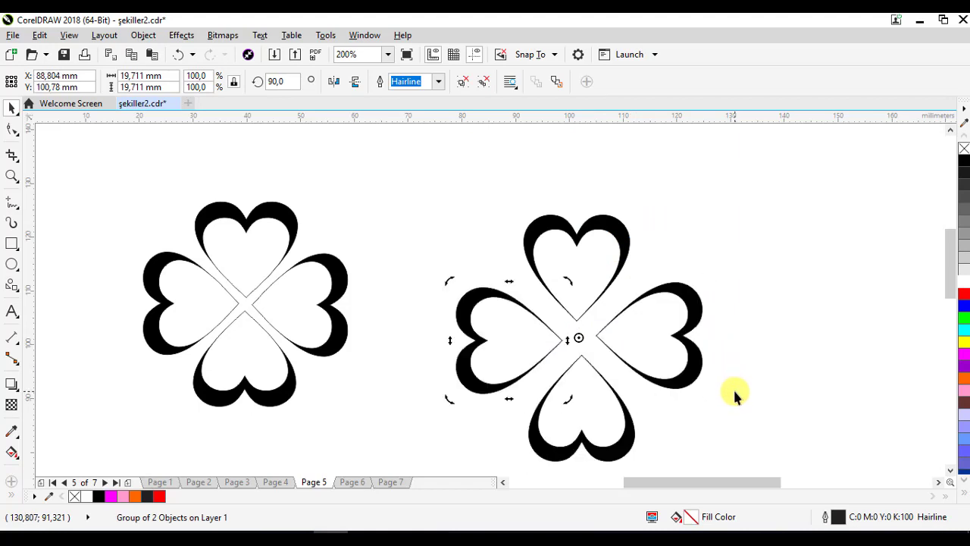
{"action": "key", "text": "ctrl+z"}
{"action": "key", "text": "ctrl+z"}
{"action": "key", "text": "ctrl+z"}
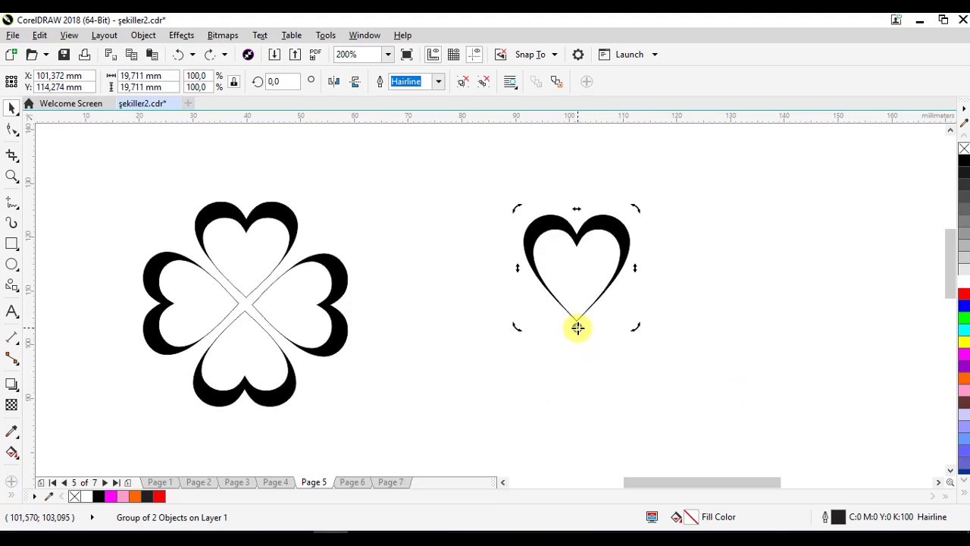
- Set the heart group's rotation center just below its tip and create three copies around it in 90° steps
{"action": "left_click_drag", "start_coordinate": [577, 327], "coordinate": [577, 327]}
{"action": "left_click_drag", "start_coordinate": [637, 204], "coordinate": [700, 389]}
{"action": "key", "text": "ctrl+r"}
{"action": "key", "text": "ctrl+r"}
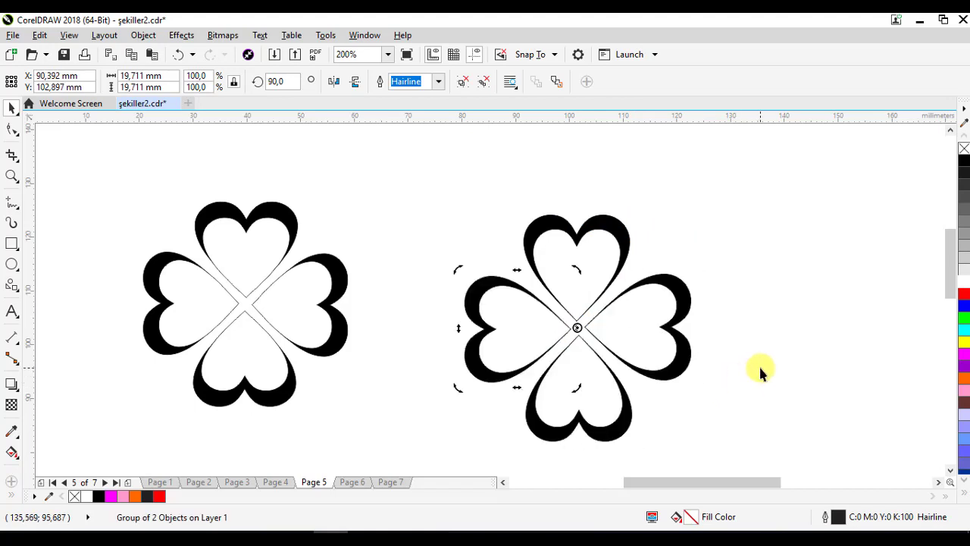
- Move the complete four-heart clover closer to the sample ornament
{"action": "left_click", "coordinate": [758, 365]}
{"action": "left_click_drag", "start_coordinate": [440, 187], "coordinate": [727, 459]}
{"action": "left_click_drag", "start_coordinate": [662, 364], "coordinate": [582, 333]}
{"action": "left_click", "coordinate": [688, 264]}
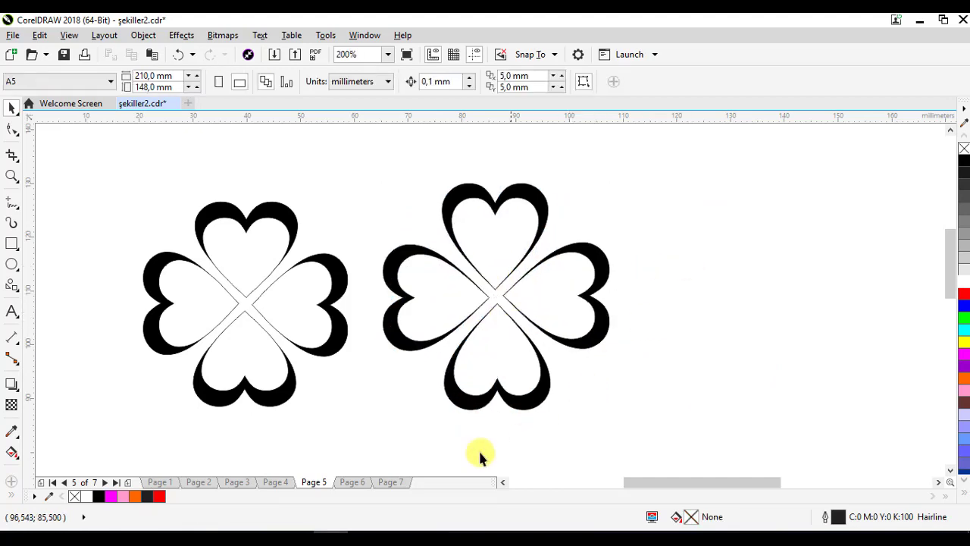
- On Page 6, draw a vertical line about 21.8 mm long beside the sample flower and retrace it to close the path
{"action": "left_click", "coordinate": [355, 482]}
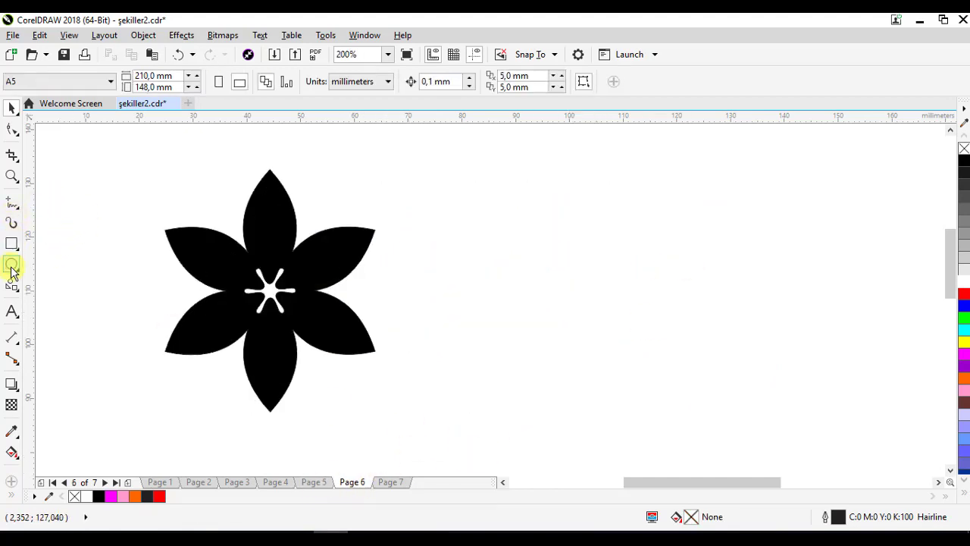
{"action": "left_click", "coordinate": [13, 200]}
{"action": "left_click", "coordinate": [509, 196]}
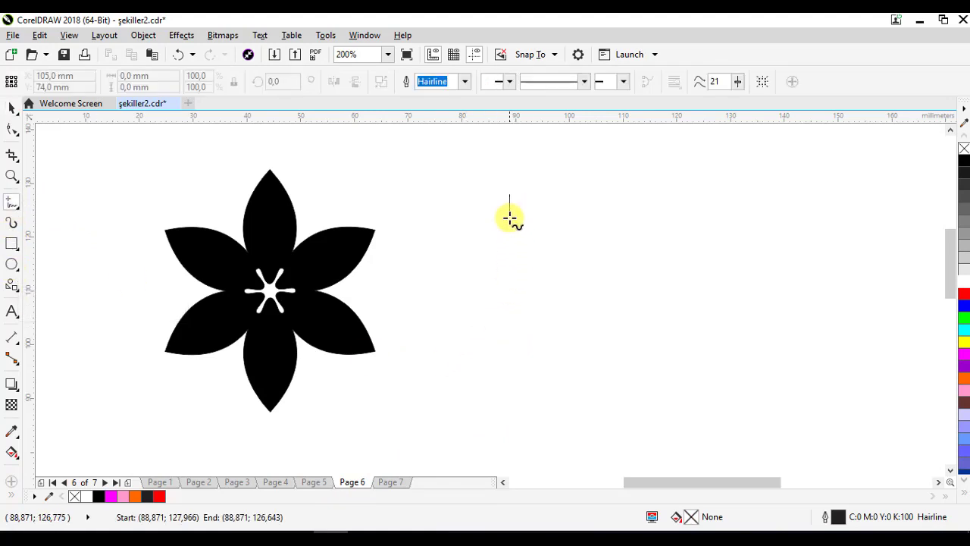
{"action": "left_click", "coordinate": [509, 313]}
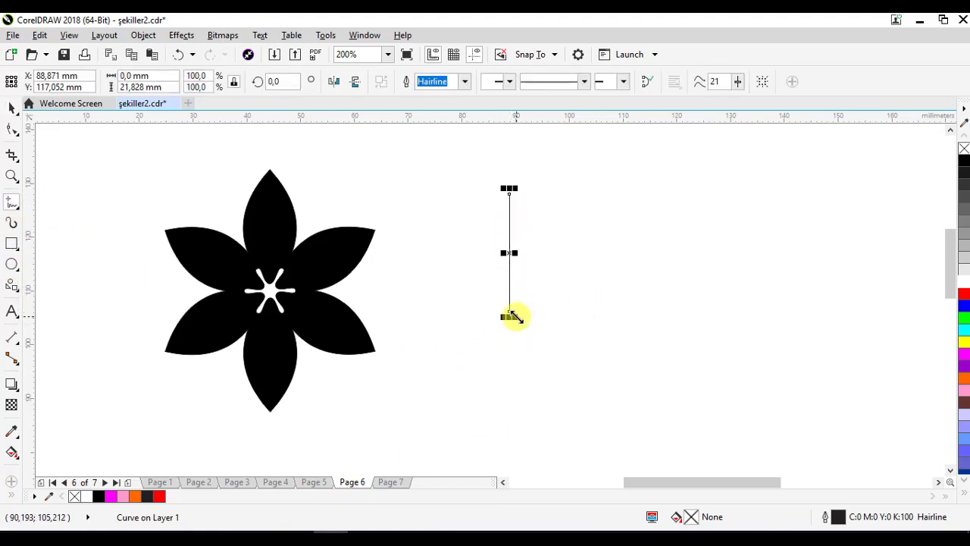
{"action": "left_click", "coordinate": [509, 313]}
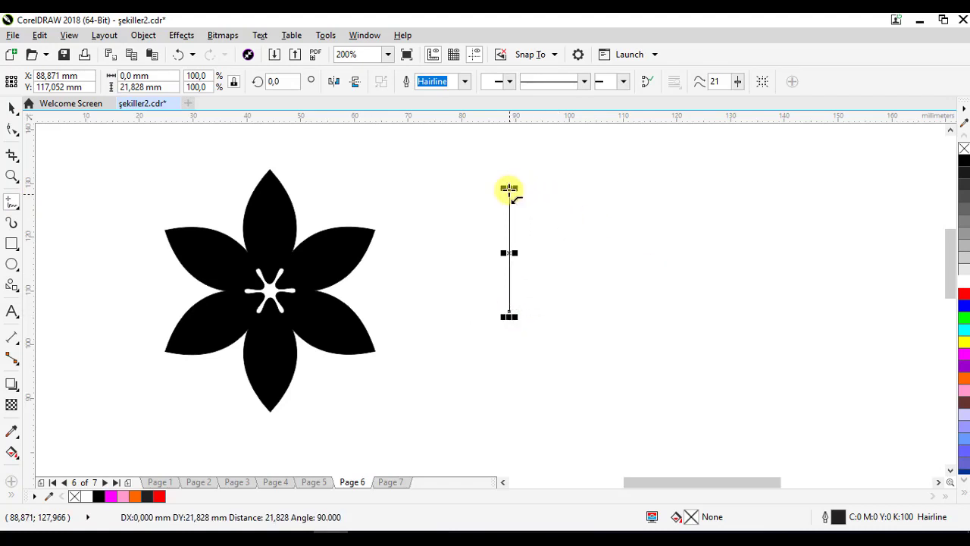
{"action": "left_click", "coordinate": [509, 190]}
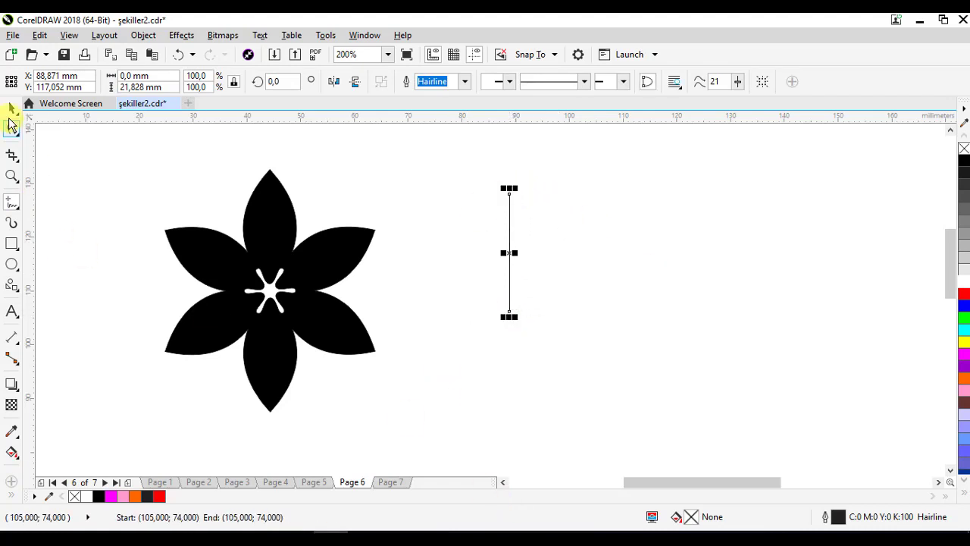
- Convert one segment of the closed line to a curve and bend it outward into a half petal about 4.9 mm wide
{"action": "left_click", "coordinate": [11, 130]}
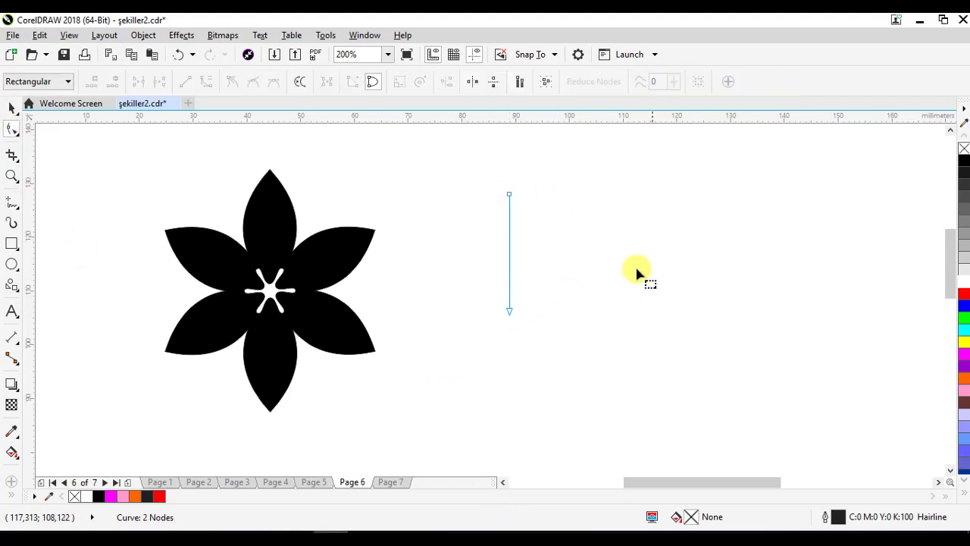
{"action": "left_click", "coordinate": [509, 254]}
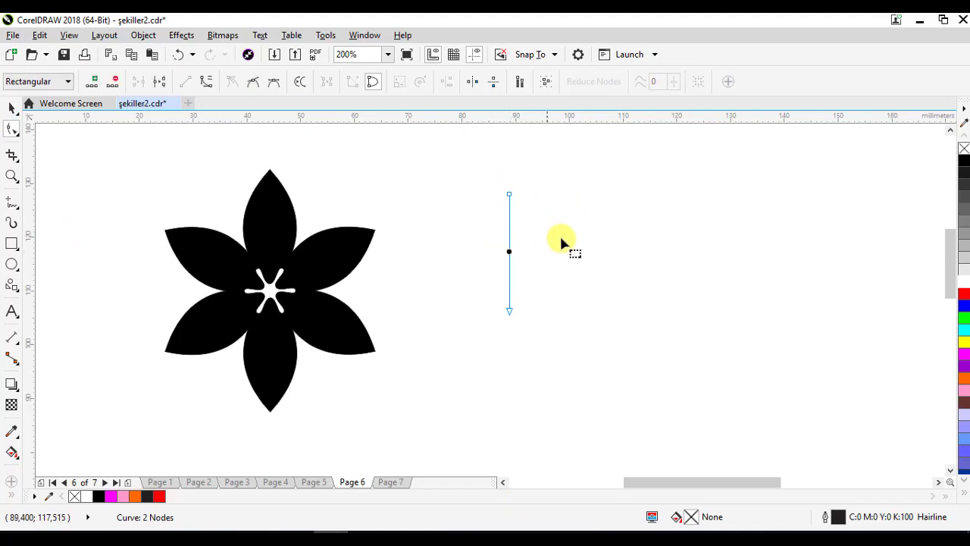
{"action": "left_click", "coordinate": [205, 81]}
{"action": "left_click_drag", "start_coordinate": [509, 254], "coordinate": [535, 253]}
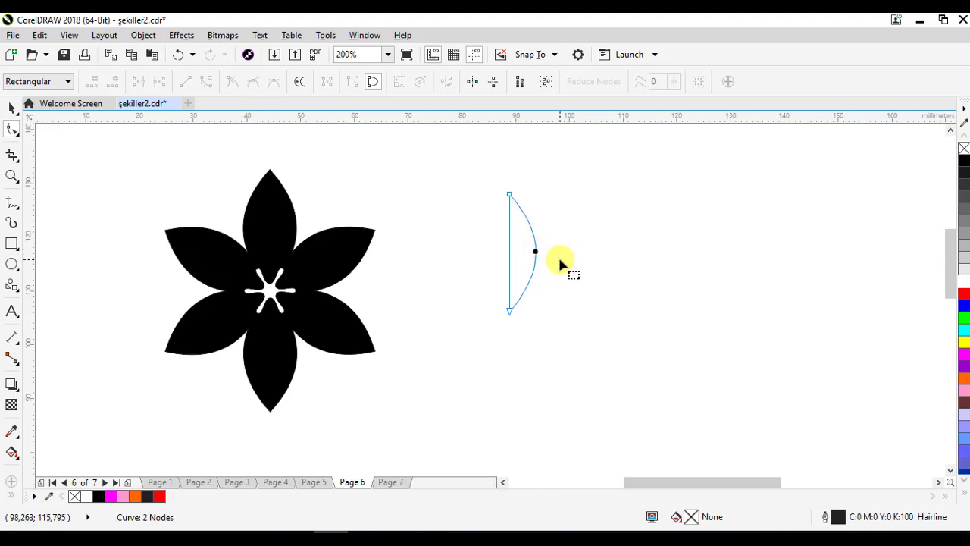
{"action": "left_click", "coordinate": [11, 108]}
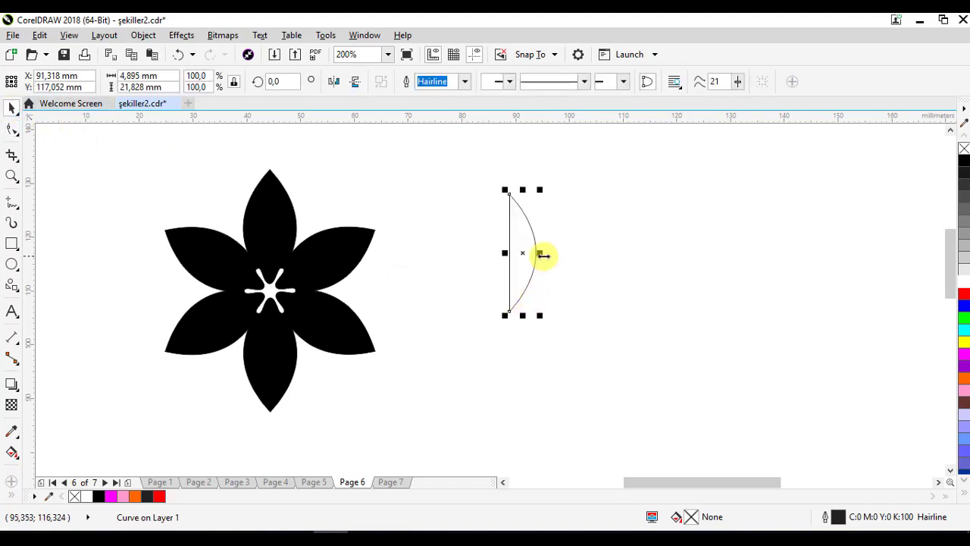
- Weld the half petal with a mirrored copy into a full petal and fill it black
{"action": "left_click_drag", "start_coordinate": [507, 269], "coordinate": [481, 275]}
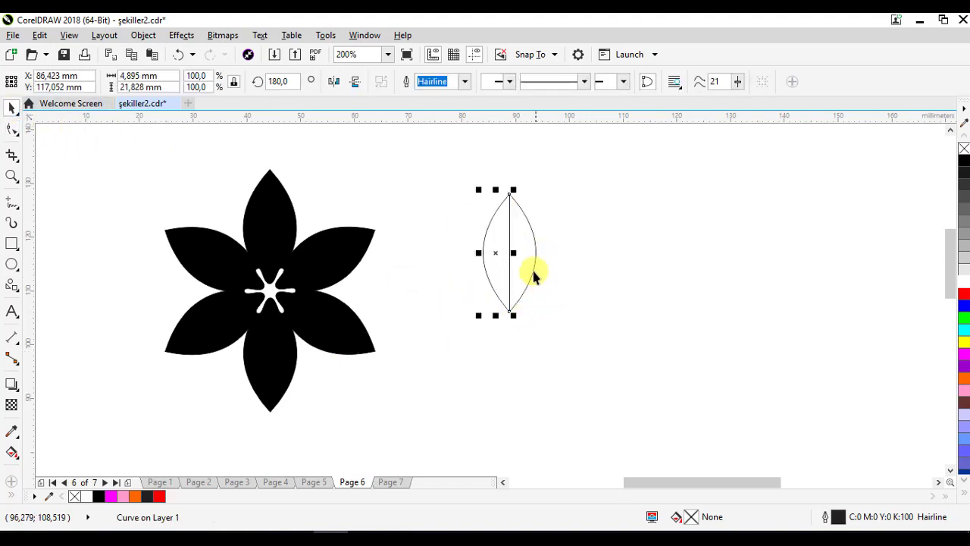
{"action": "left_click", "coordinate": [407, 82]}
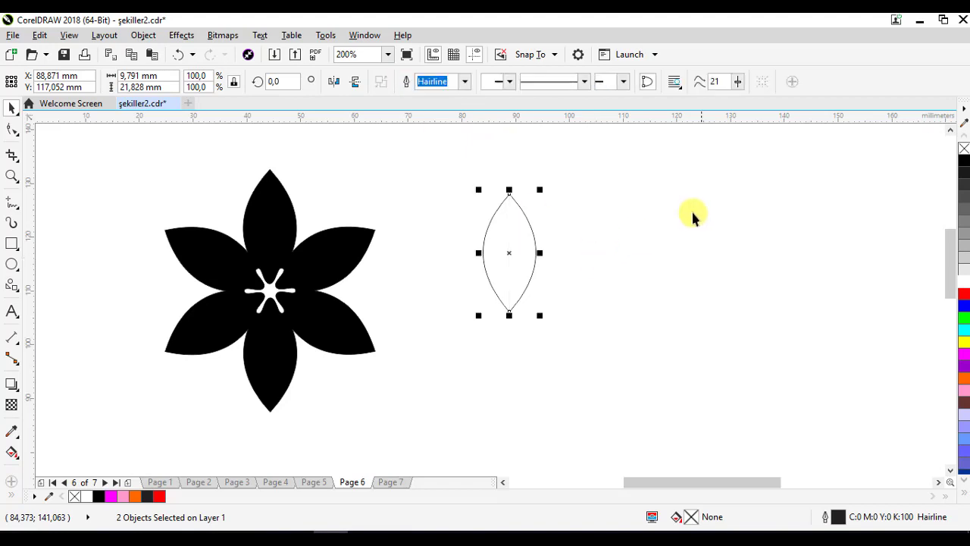
{"action": "left_click_drag", "start_coordinate": [502, 242], "coordinate": [530, 237]}
- Place the petal's rotation center just below its lower tip and repeat it in 45° steps into an eight-petal flower
{"action": "left_click", "coordinate": [550, 219]}
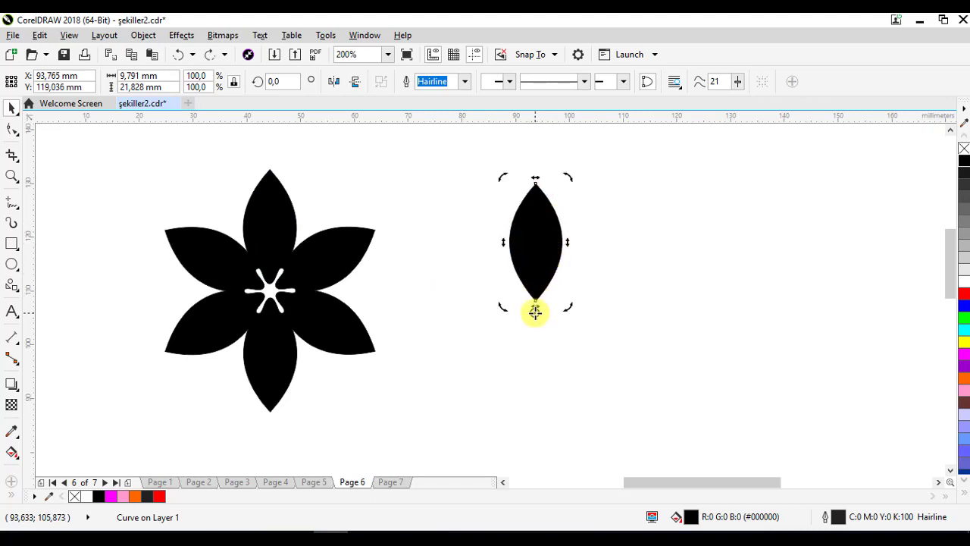
{"action": "left_click_drag", "start_coordinate": [569, 176], "coordinate": [651, 255]}
{"action": "key", "text": "ctrl+r"}
{"action": "key", "text": "ctrl+r"}
{"action": "key", "text": "ctrl+r"}
{"action": "key", "text": "ctrl+r"}
{"action": "key", "text": "ctrl+r"}
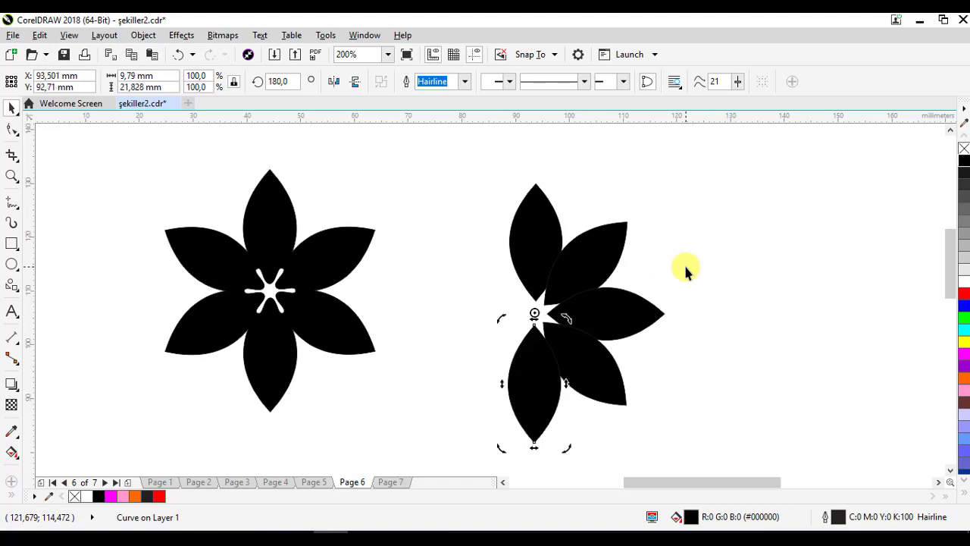
{"action": "key", "text": "ctrl+r"}
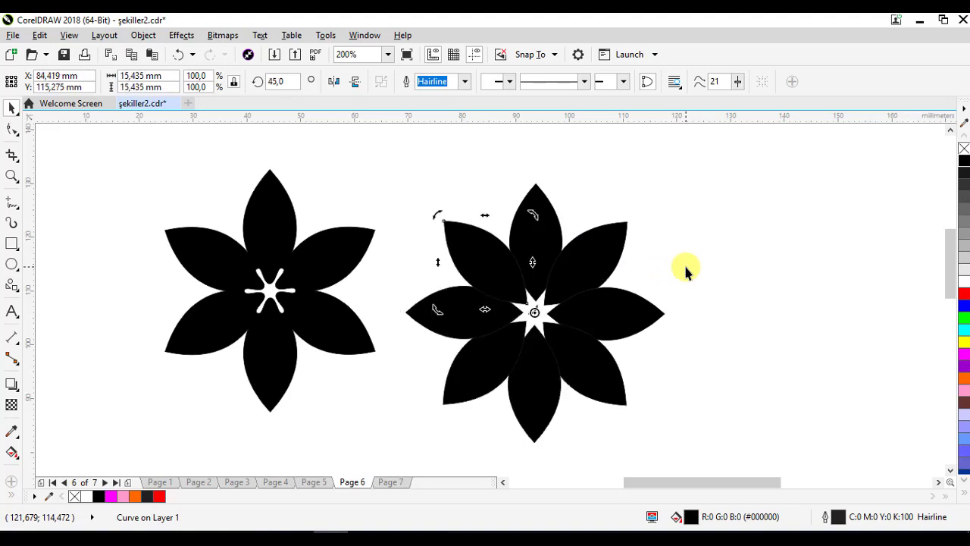
- Weld the eight petals into one shape and scale it down to about 36.5 mm beside the sample flower
{"action": "left_click", "coordinate": [679, 261]}
{"action": "left_click_drag", "start_coordinate": [393, 146], "coordinate": [709, 461]}
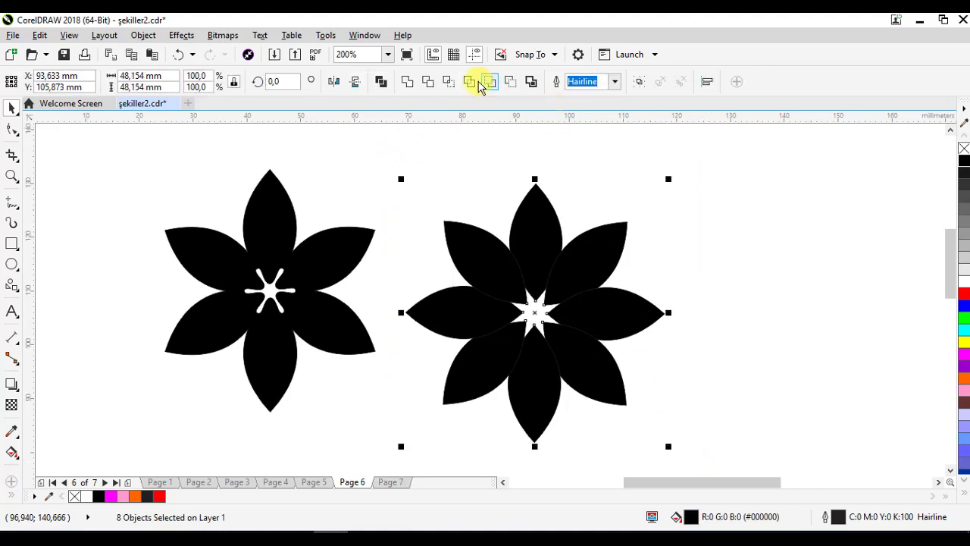
{"action": "left_click", "coordinate": [407, 79]}
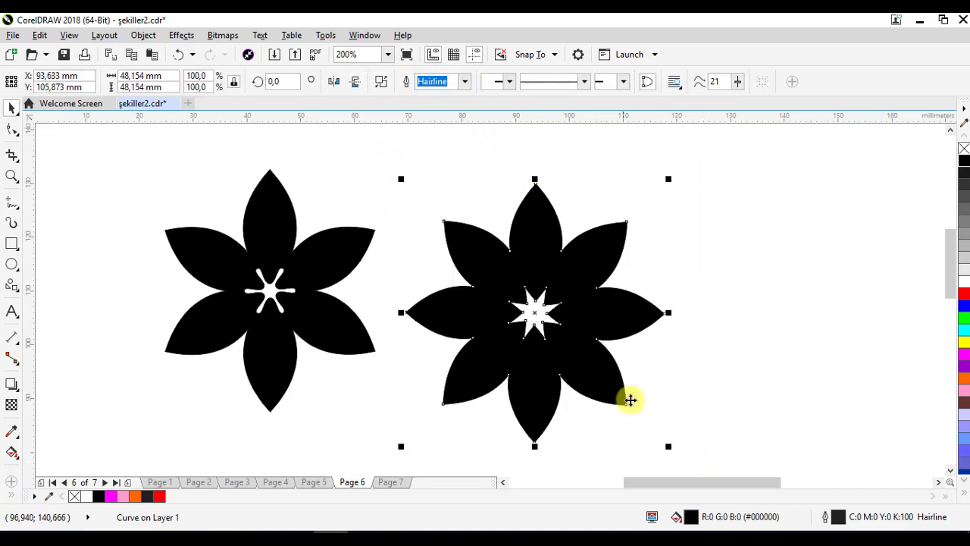
{"action": "left_click_drag", "start_coordinate": [667, 448], "coordinate": [635, 419]}
{"action": "left_click_drag", "start_coordinate": [568, 316], "coordinate": [562, 299]}
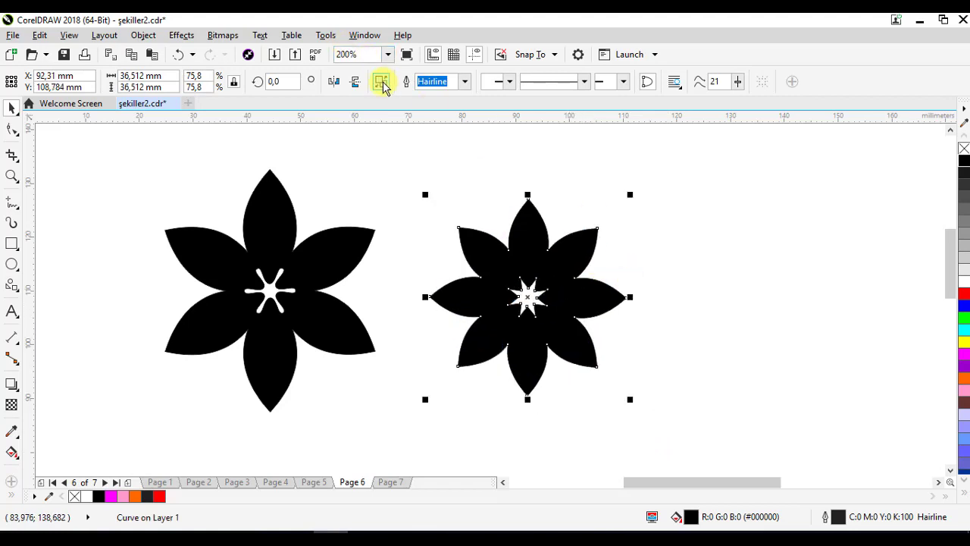
- Break the welded flower curve apart and fill the separated central star white
{"action": "left_click", "coordinate": [383, 83]}
{"action": "left_click", "coordinate": [664, 289]}
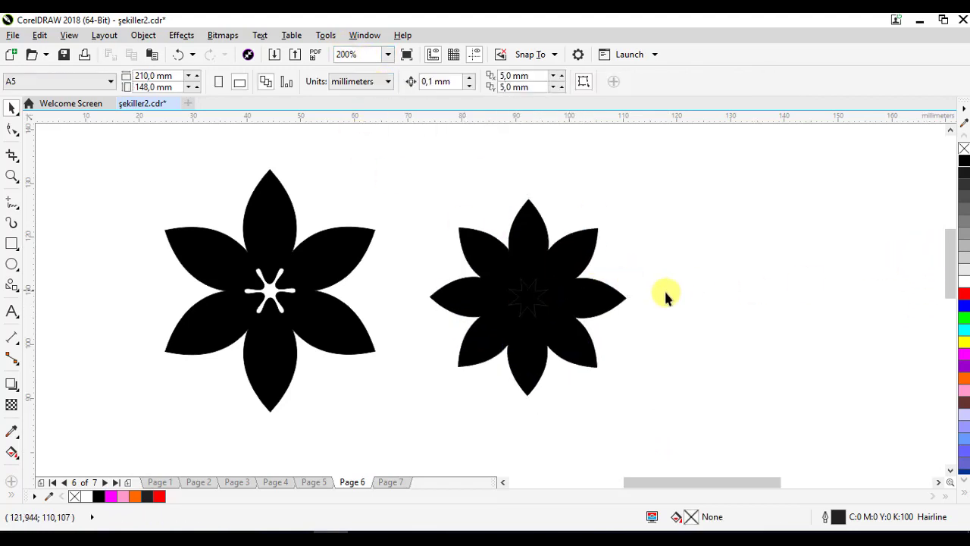
{"action": "left_click", "coordinate": [534, 307]}
{"action": "left_click", "coordinate": [964, 282]}
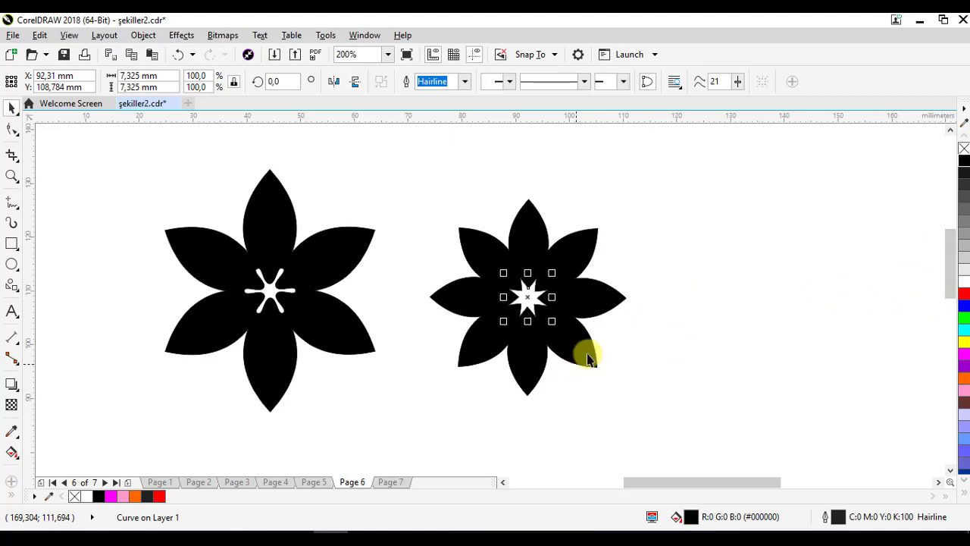
- Enlarge the white central star to about 8.07 mm around its center and convert all its nodes to smooth nodes
{"action": "scroll", "coordinate": [572, 326], "scroll_direction": "up", "scroll_amount": 1}
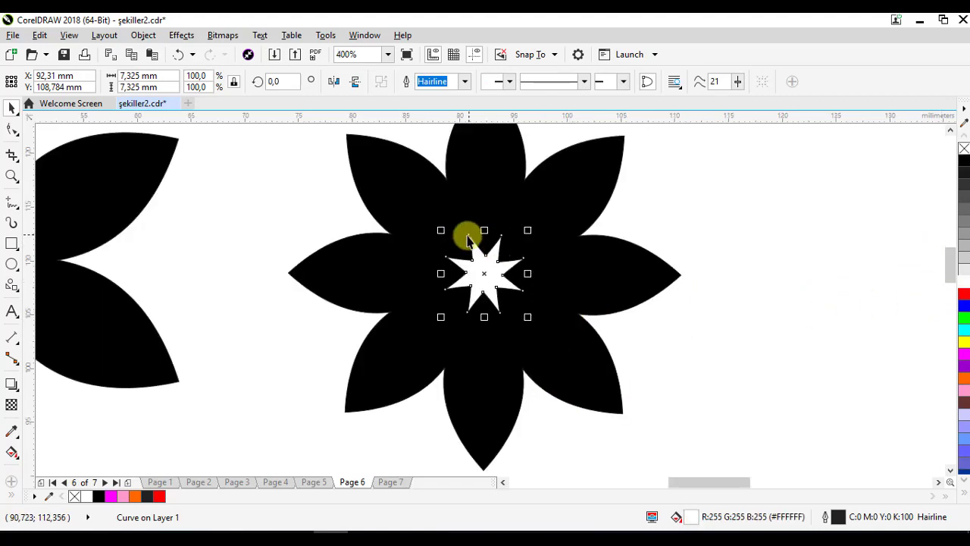
{"action": "left_click_drag", "start_coordinate": [442, 235], "coordinate": [432, 226]}
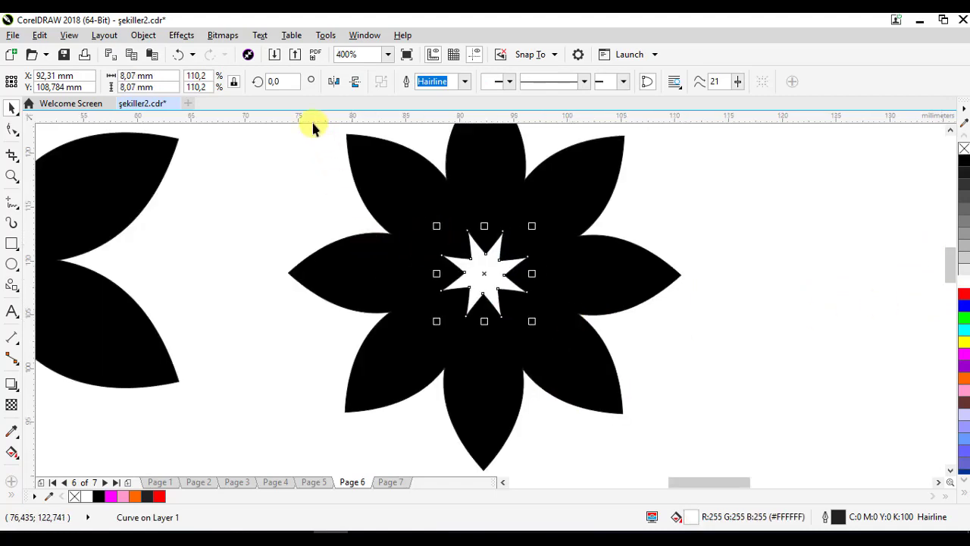
{"action": "left_click", "coordinate": [11, 130]}
{"action": "left_click_drag", "start_coordinate": [410, 211], "coordinate": [530, 320]}
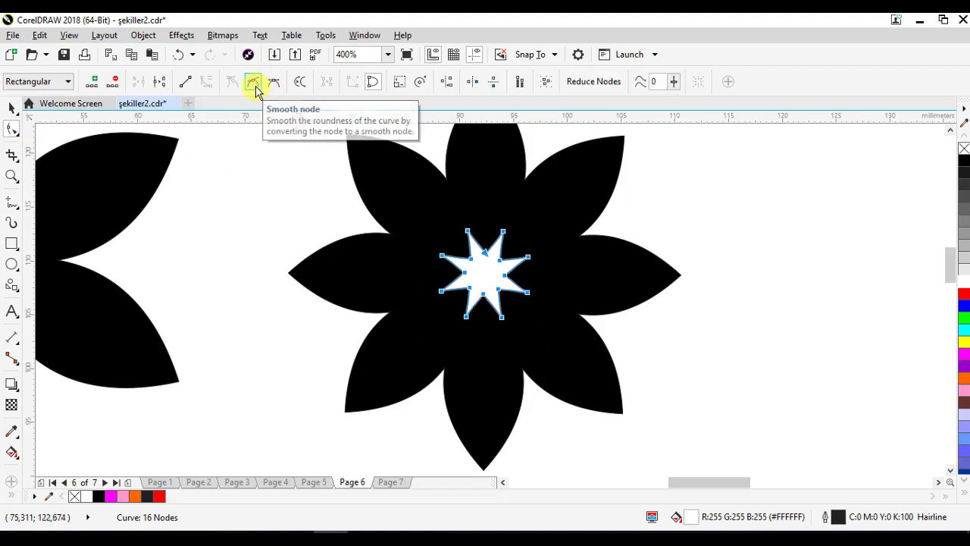
{"action": "left_click", "coordinate": [253, 82]}
{"action": "scroll", "coordinate": [218, 260], "scroll_direction": "down", "scroll_amount": 2}
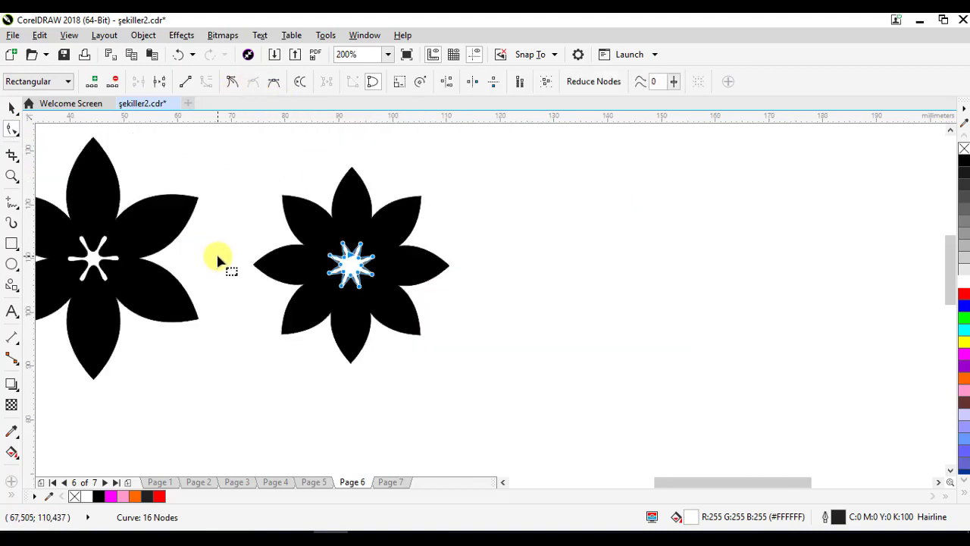
- Select the eight-petal flower together with its white center and move it slightly toward the sample
{"action": "left_click_drag", "start_coordinate": [218, 259], "coordinate": [329, 262]}
{"action": "left_click", "coordinate": [8, 110]}
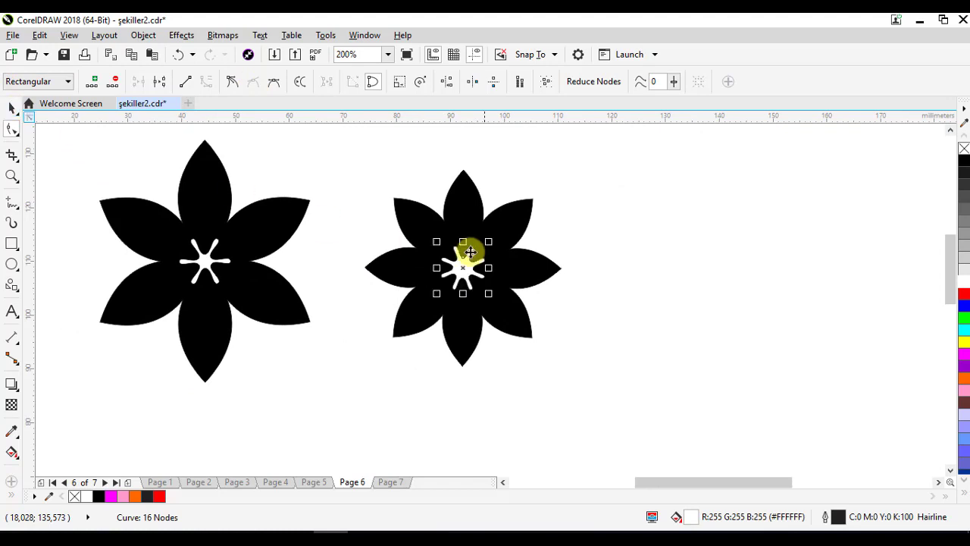
{"action": "left_click", "coordinate": [398, 203]}
{"action": "mouse_move", "coordinate": [591, 387]}
{"action": "left_mouse_down"}
{"action": "mouse_move", "coordinate": [570, 385]}
{"action": "mouse_move", "coordinate": [593, 394]}
{"action": "left_mouse_up"}
{"action": "left_click_drag", "start_coordinate": [519, 292], "coordinate": [506, 278]}
{"action": "left_click", "coordinate": [590, 342]}
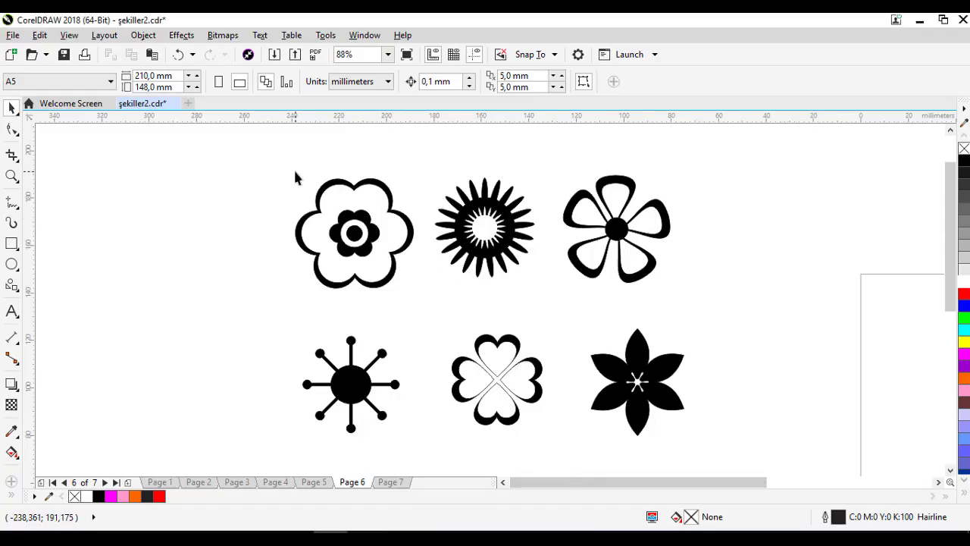
{"action": "key", "text": "z"}
{"action": "left_click_drag", "start_coordinate": [342, 218], "coordinate": [706, 459]}
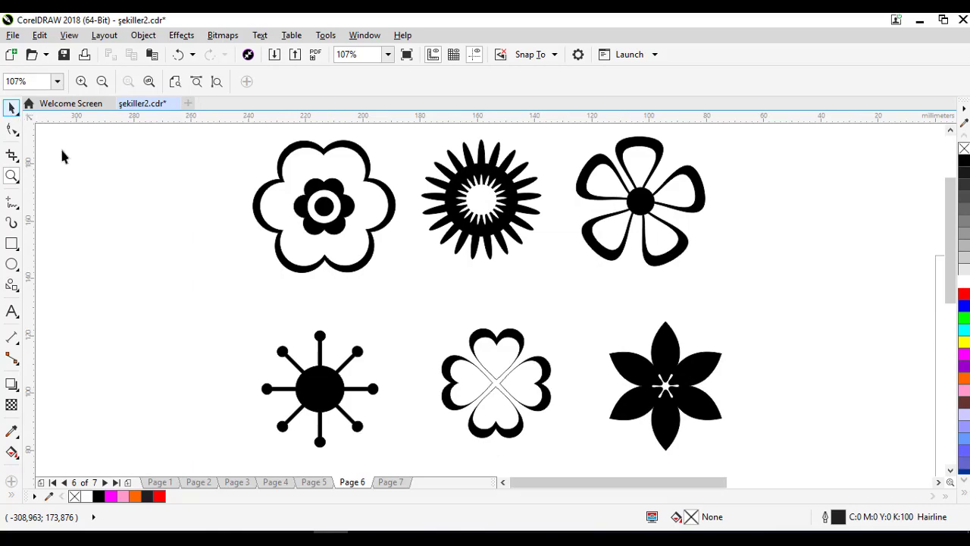
{"action": "key", "text": "space"}
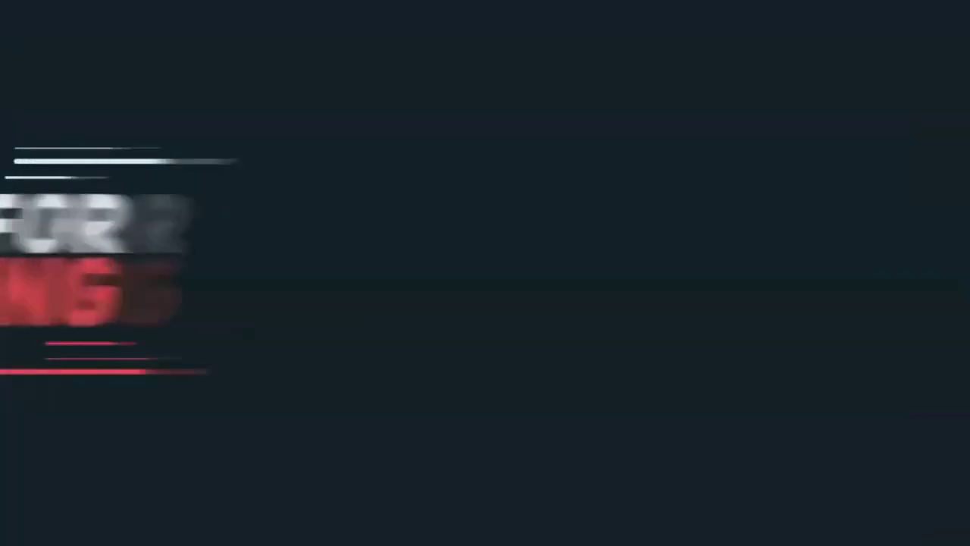